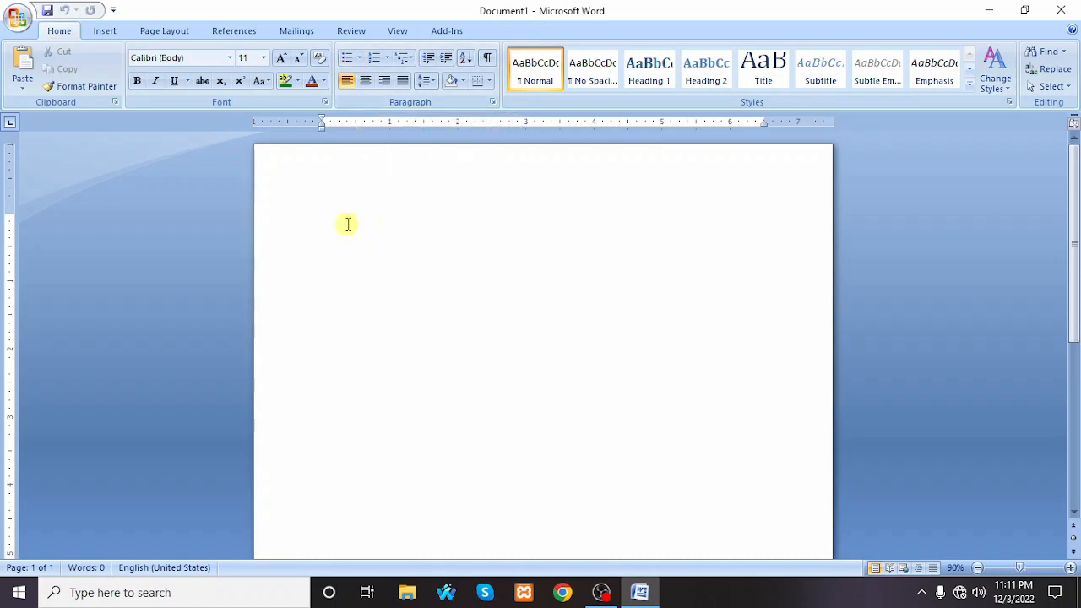
- Enter a four-line fruit list in the blank document: Apple, Pinaple, Banana, Mango
text(Apple)
key(Return)
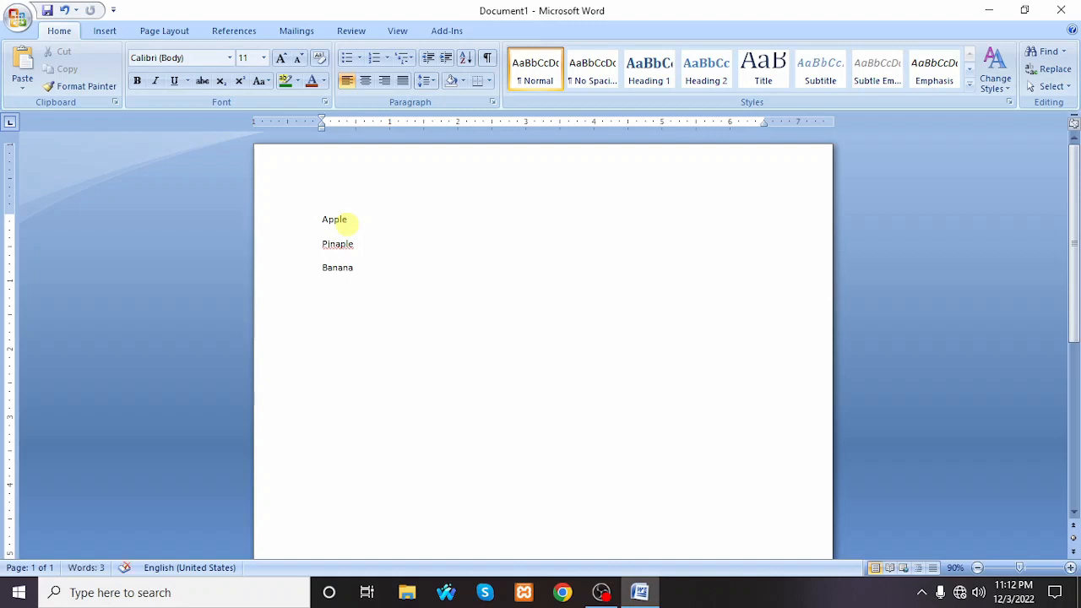
text(go)
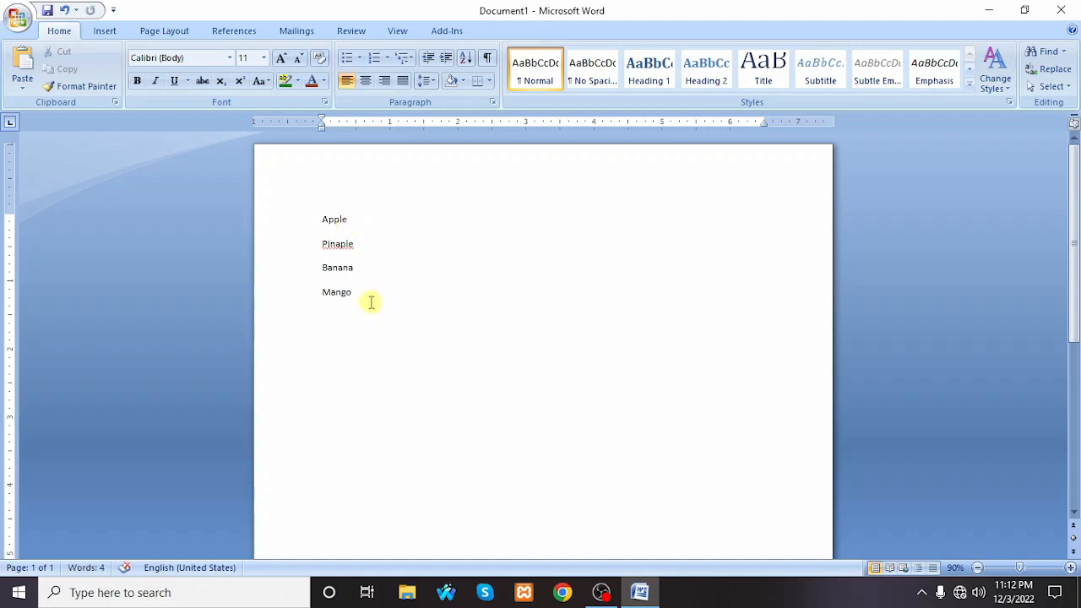
- Apply check mark bullets to all four lines of the fruit list
drag(369, 302, 319, 220)
click(379, 304)
drag(383, 296, 297, 231)
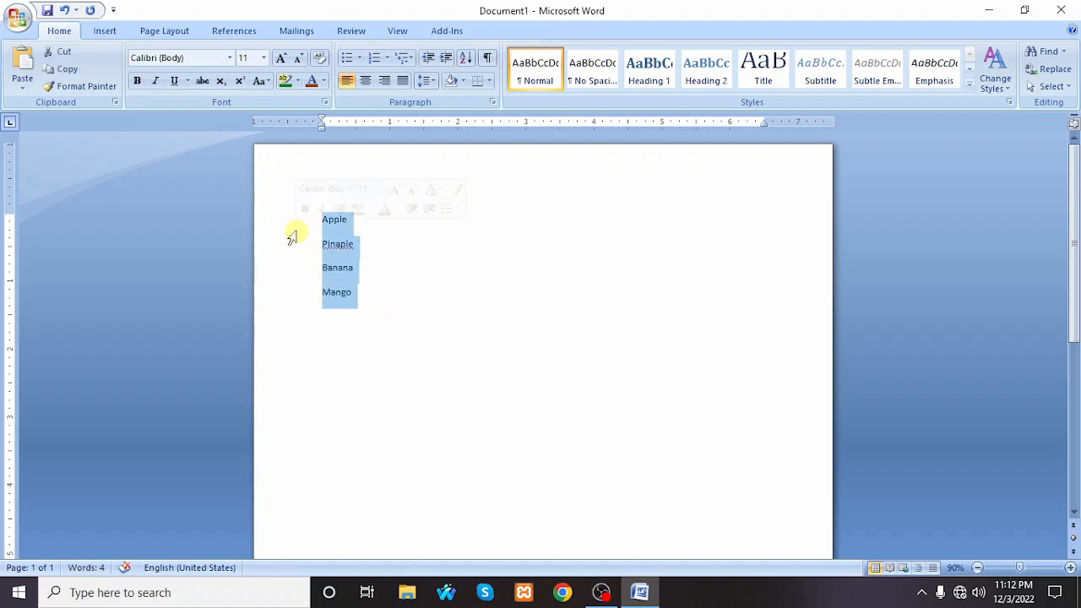
click(360, 58)
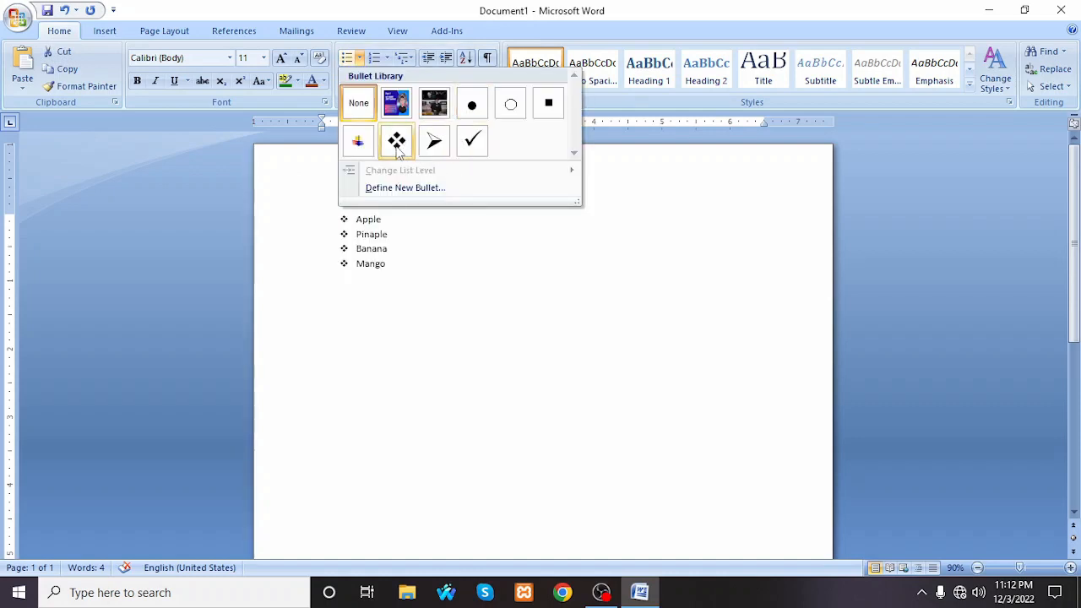
click(472, 142)
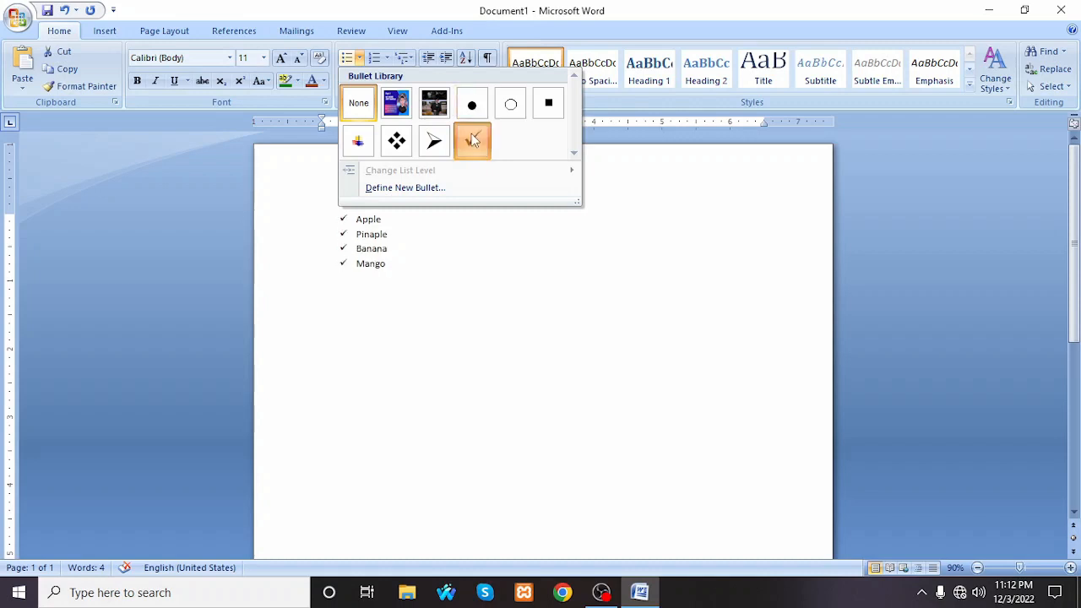
- Change the bullets of the whole fruit list to the four-diamond symbol
click(345, 248)
drag(402, 273, 294, 203)
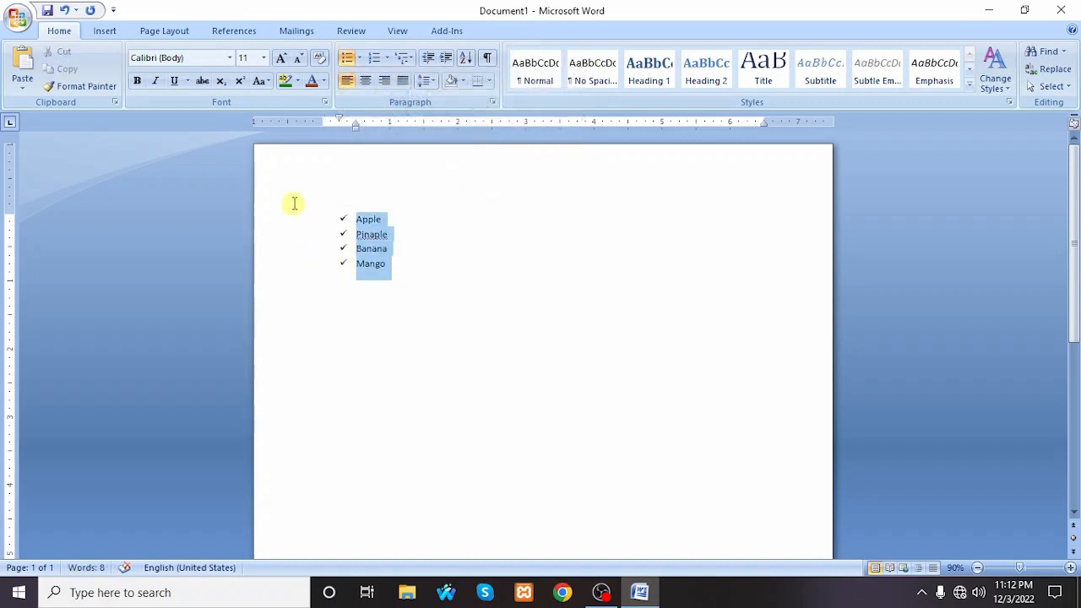
click(360, 58)
click(396, 193)
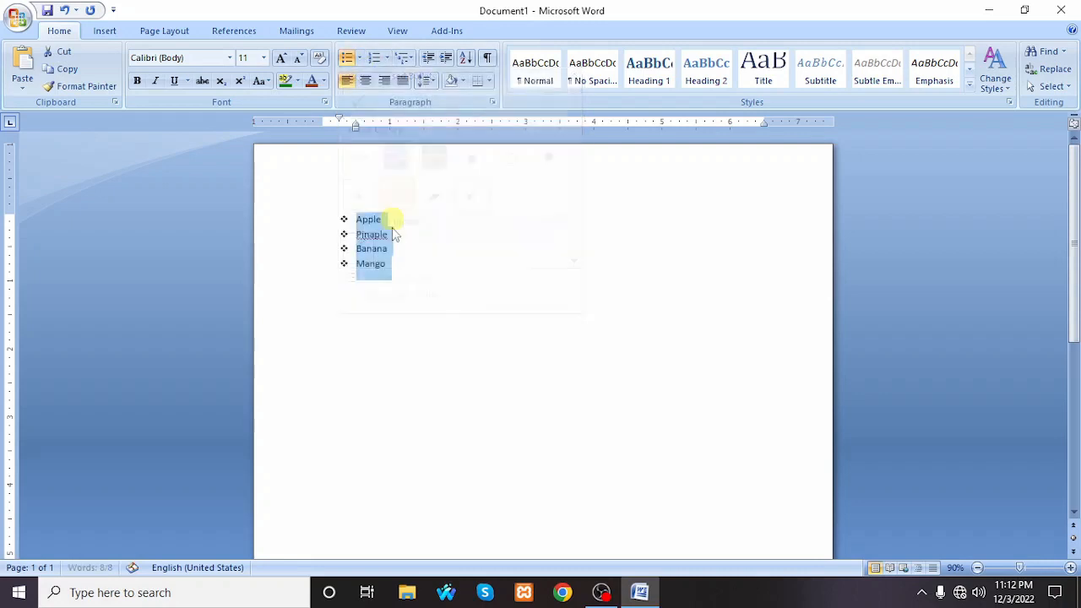
- Start defining a new picture bullet for the fruit list and import Day 1.png from the Downloads folder
click(413, 279)
drag(413, 279, 296, 179)
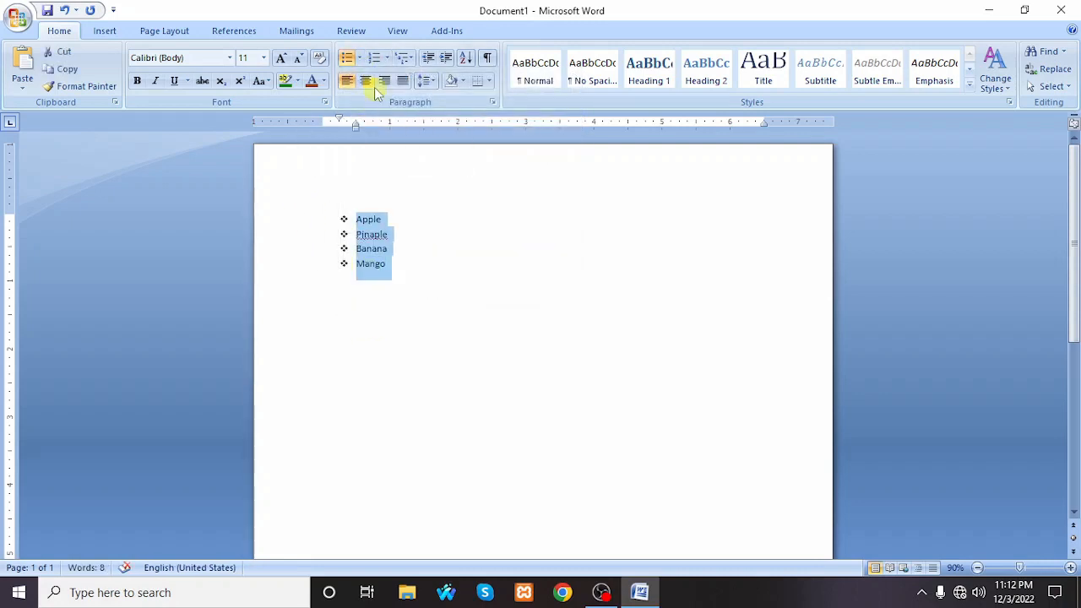
click(361, 60)
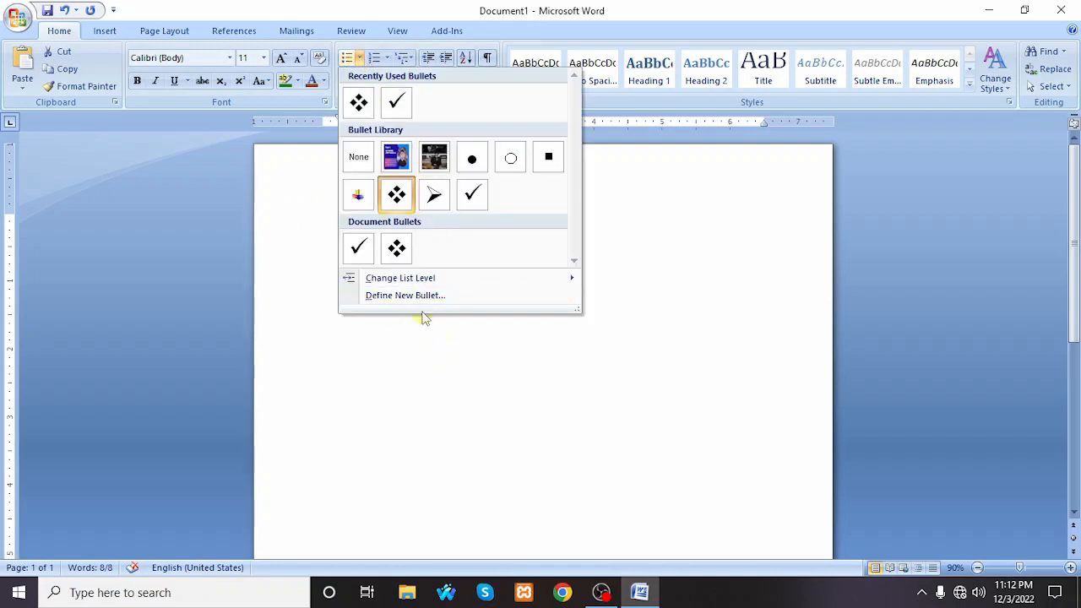
click(425, 300)
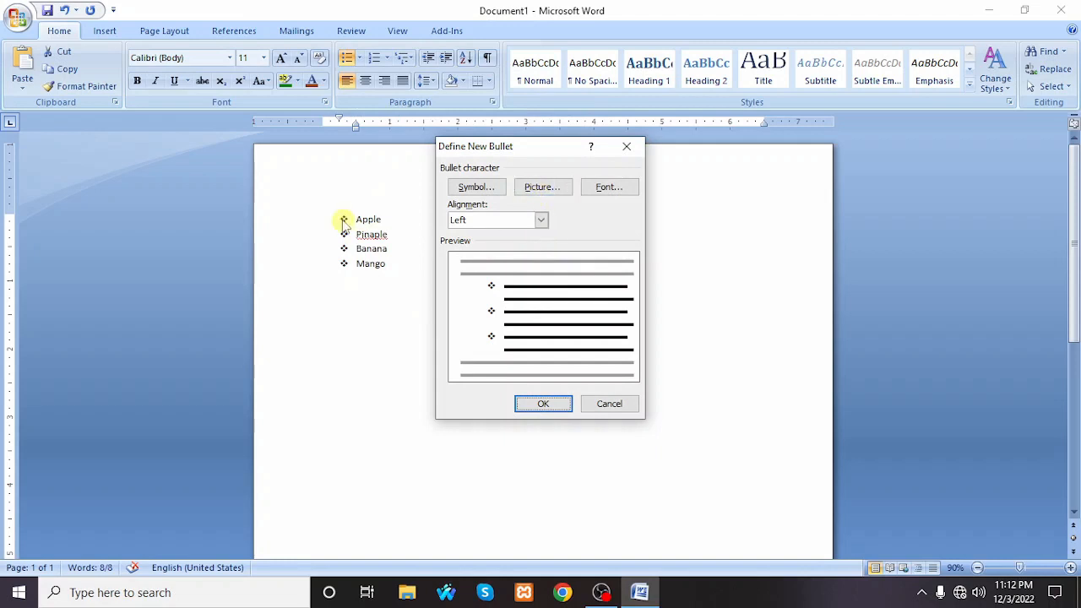
click(539, 189)
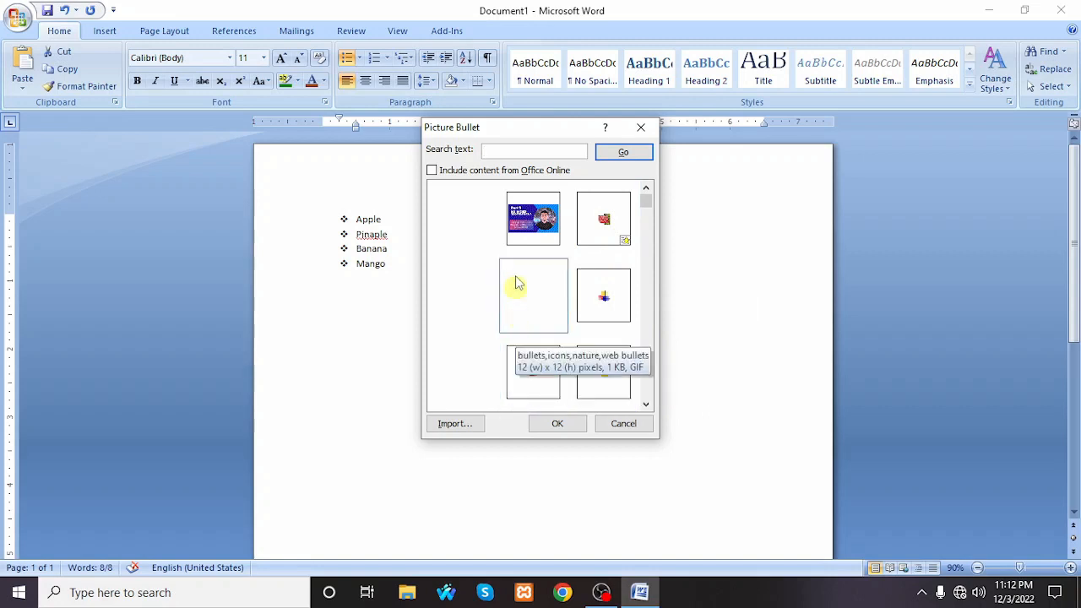
click(453, 426)
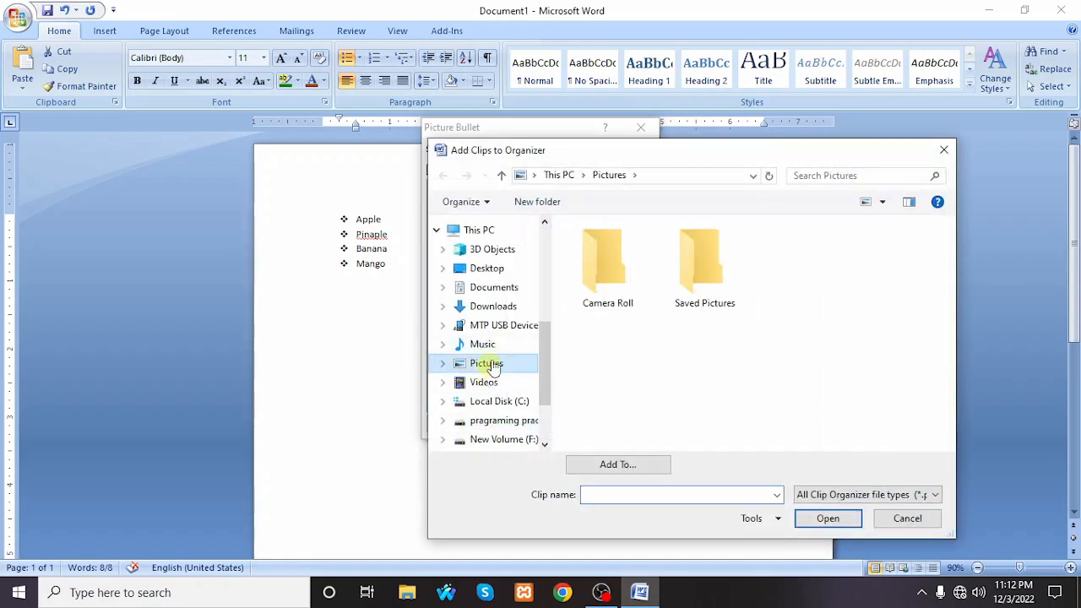
click(505, 306)
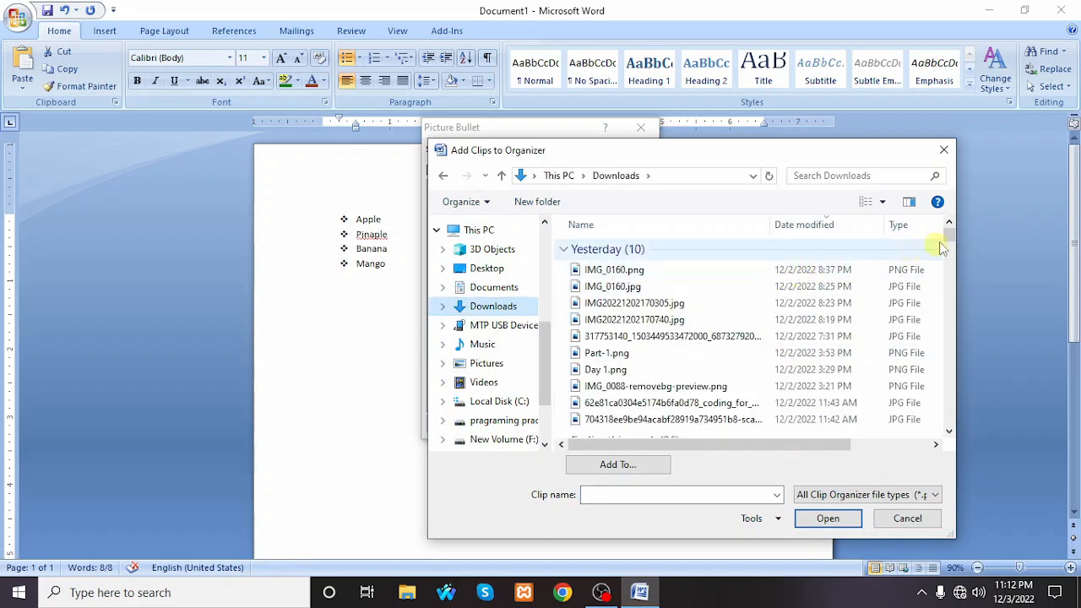
drag(952, 239, 926, 251)
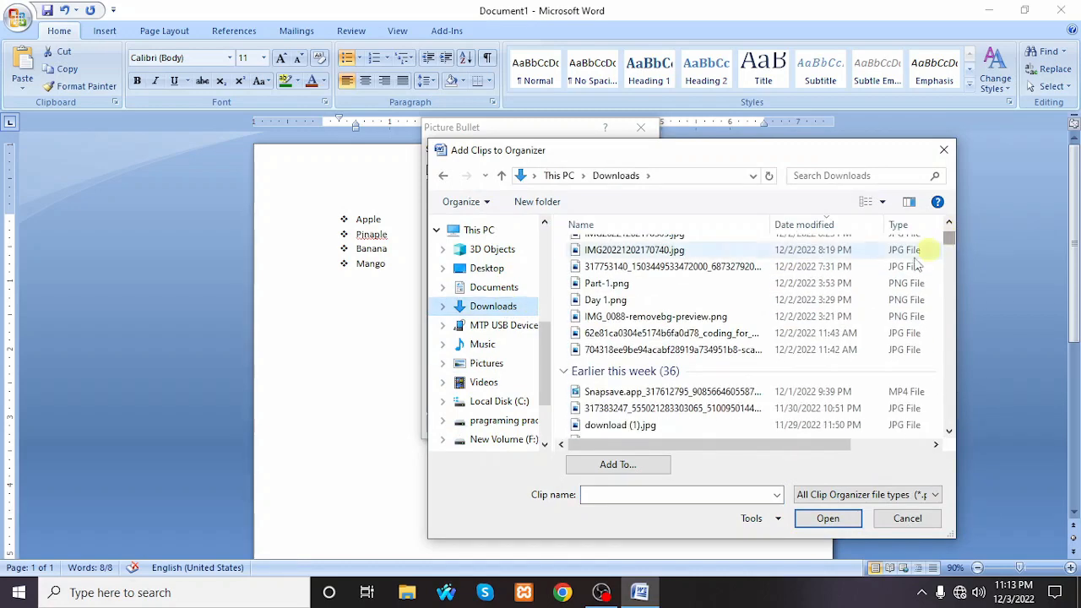
click(611, 301)
click(826, 518)
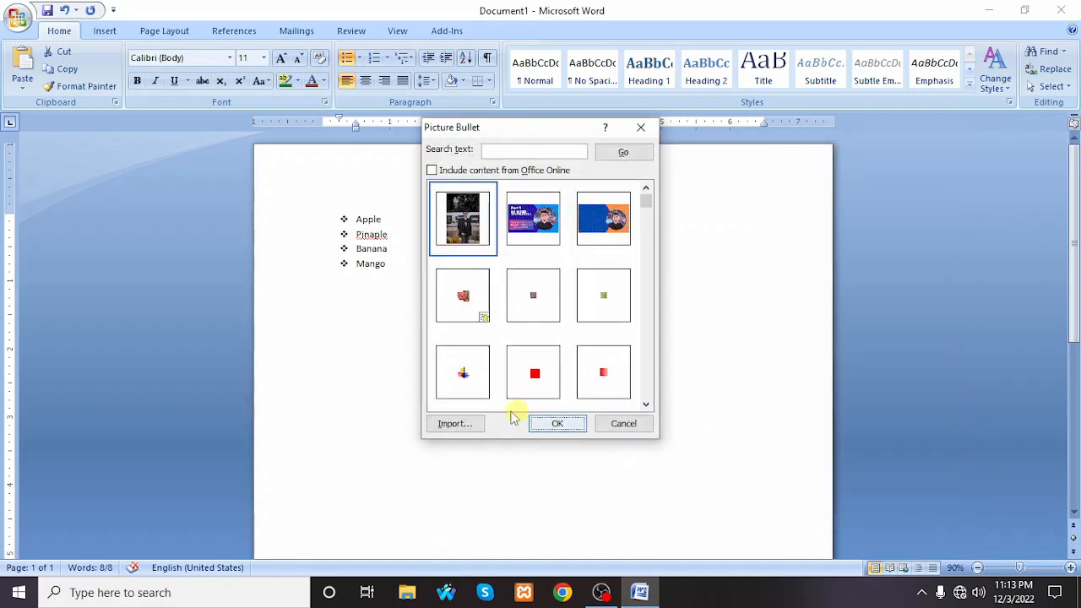
- Apply the blue and purple "Part 1" banner picture as the bullet for the fruit list
click(541, 228)
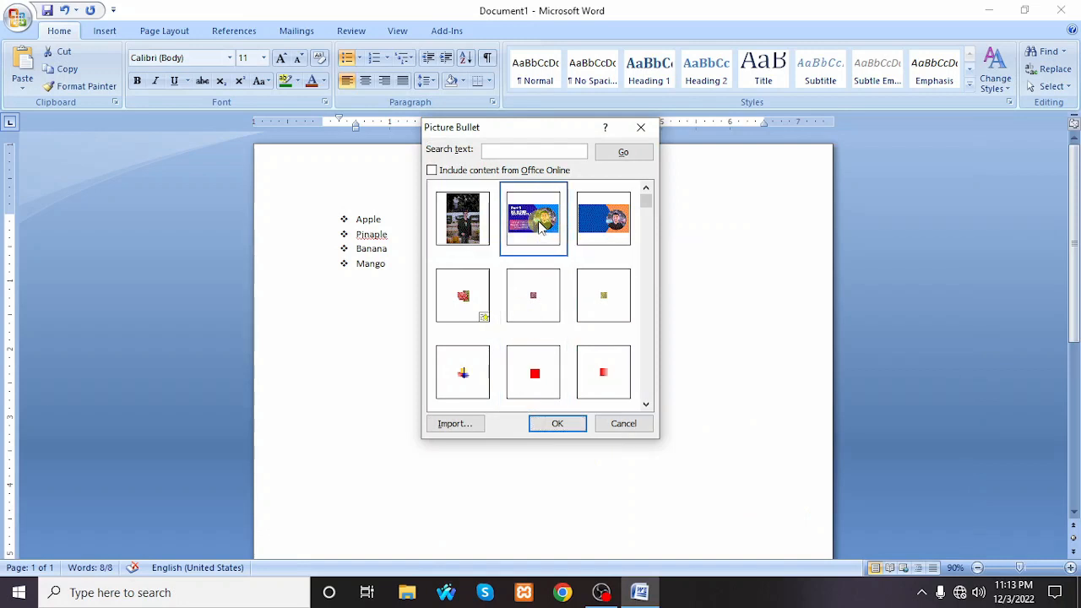
click(567, 425)
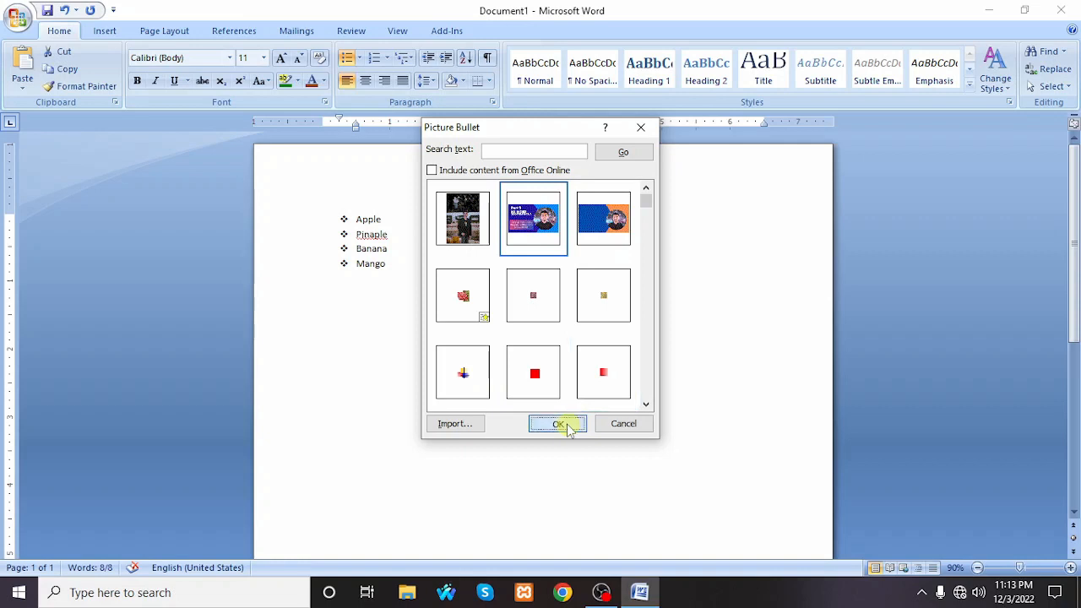
click(541, 403)
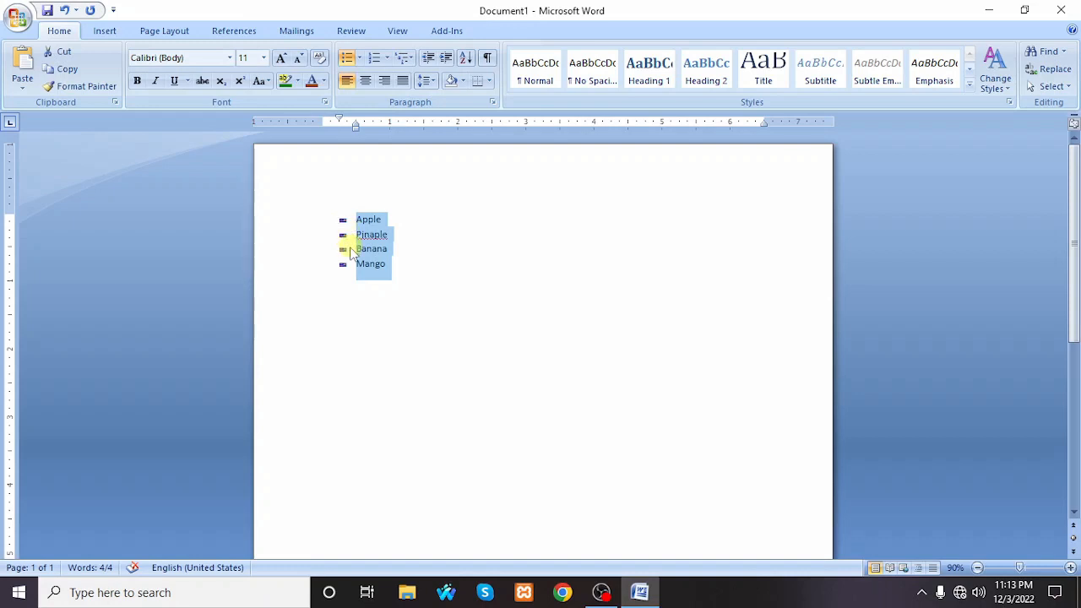
click(393, 276)
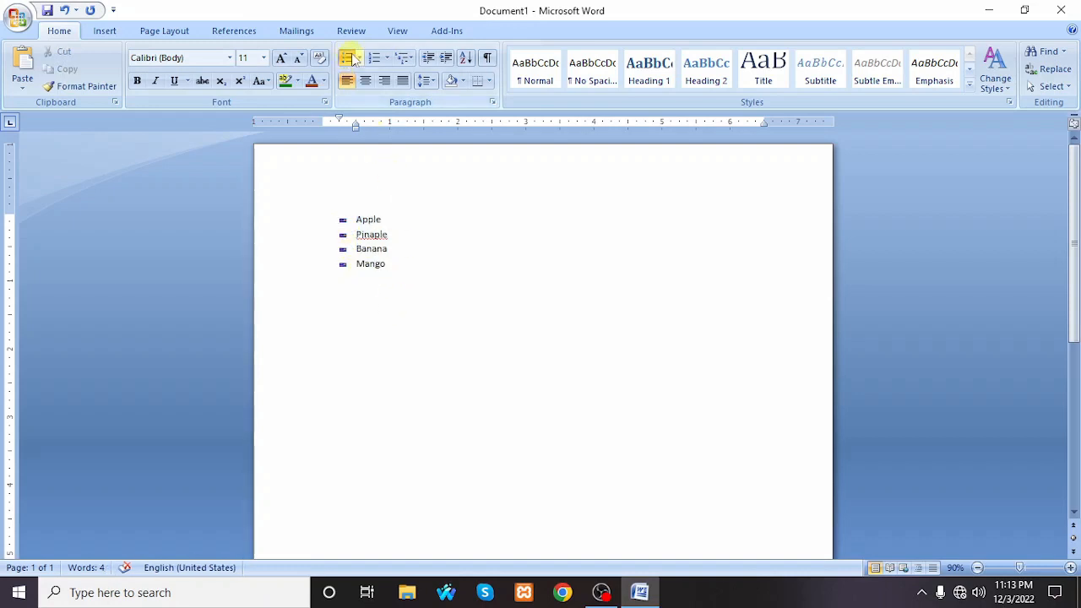
- Convert the fruit list to a numbered list in the 1) 2) 3) format
drag(422, 258, 289, 163)
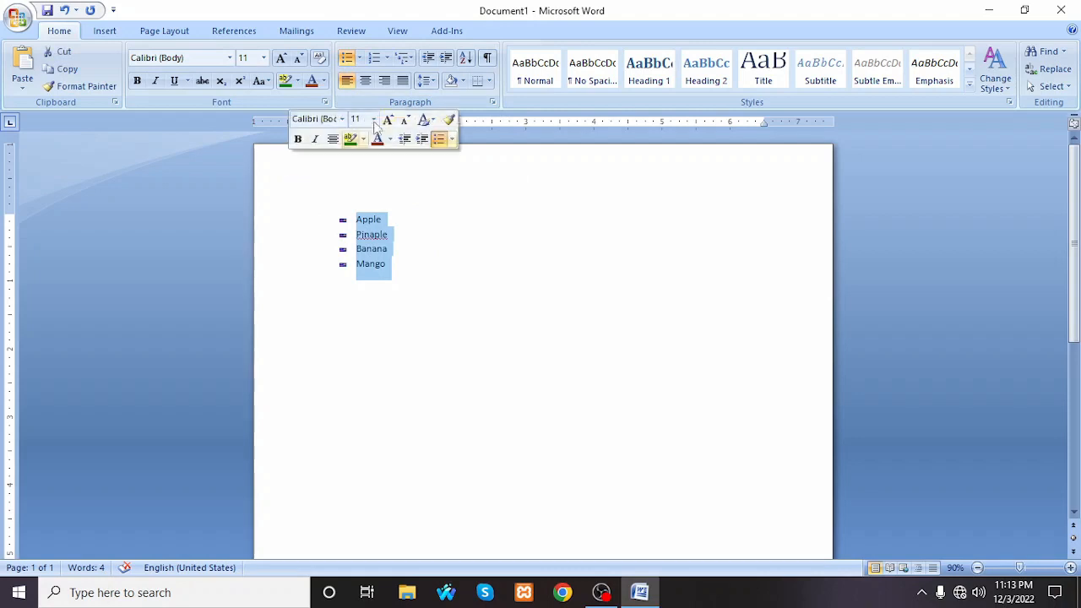
click(386, 56)
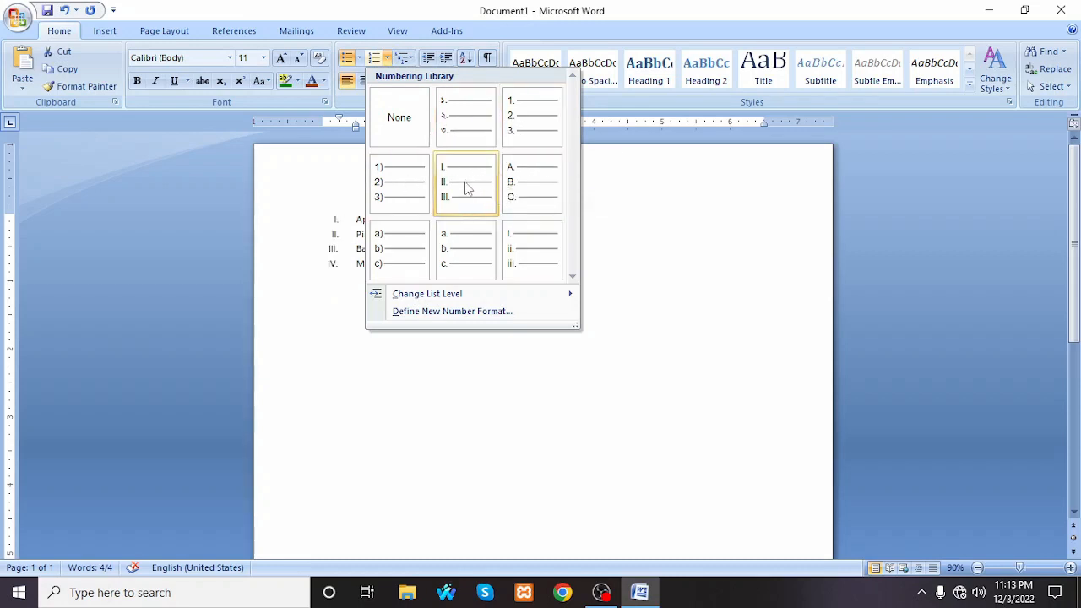
click(408, 194)
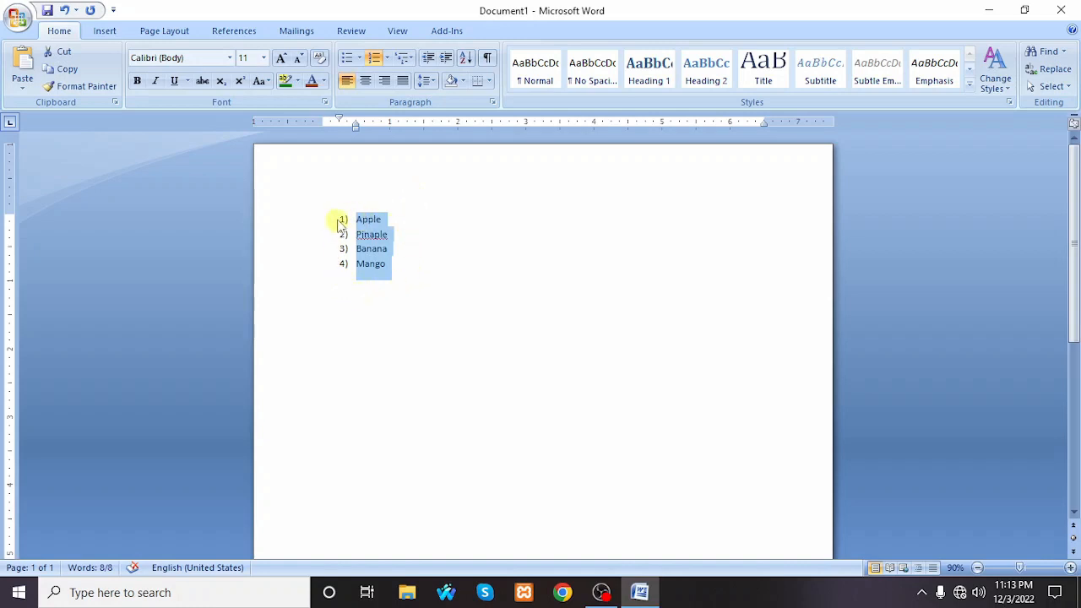
click(418, 270)
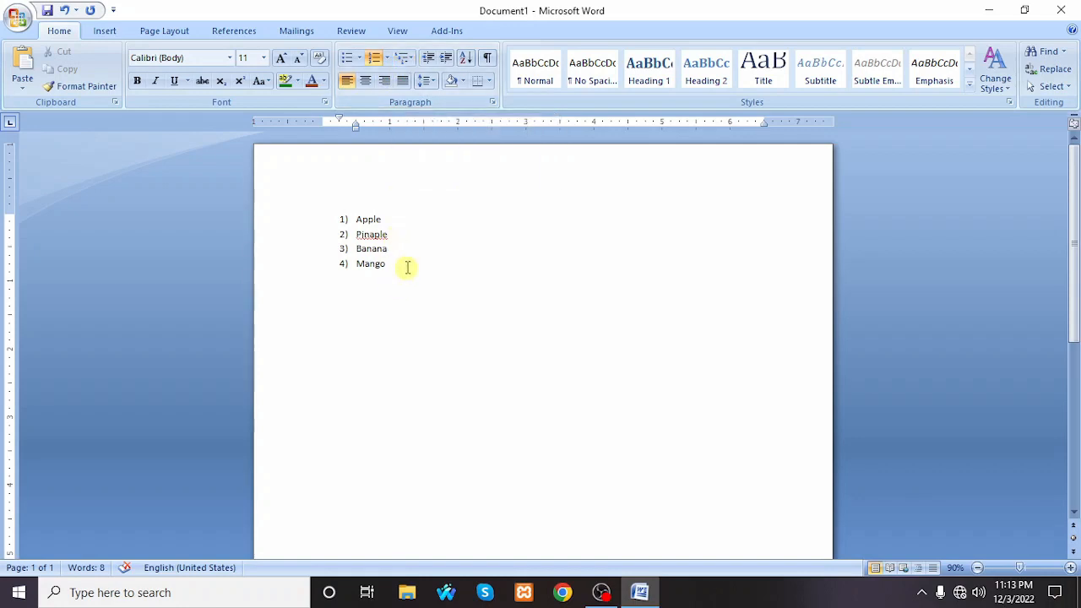
- Apply the 1) a) i) multilevel list style to the four fruit lines
drag(408, 265, 303, 190)
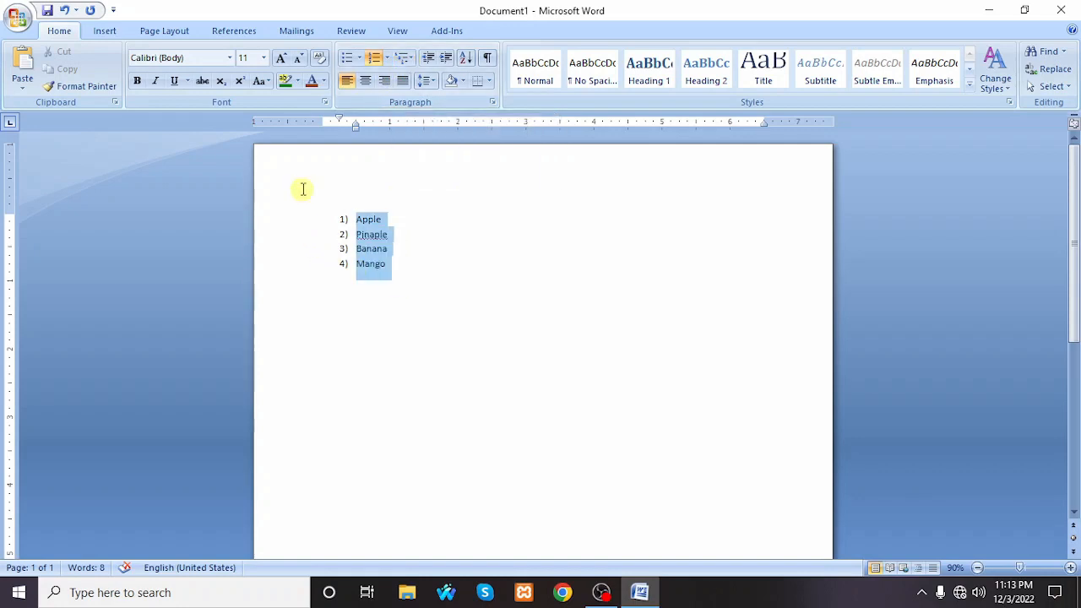
click(406, 58)
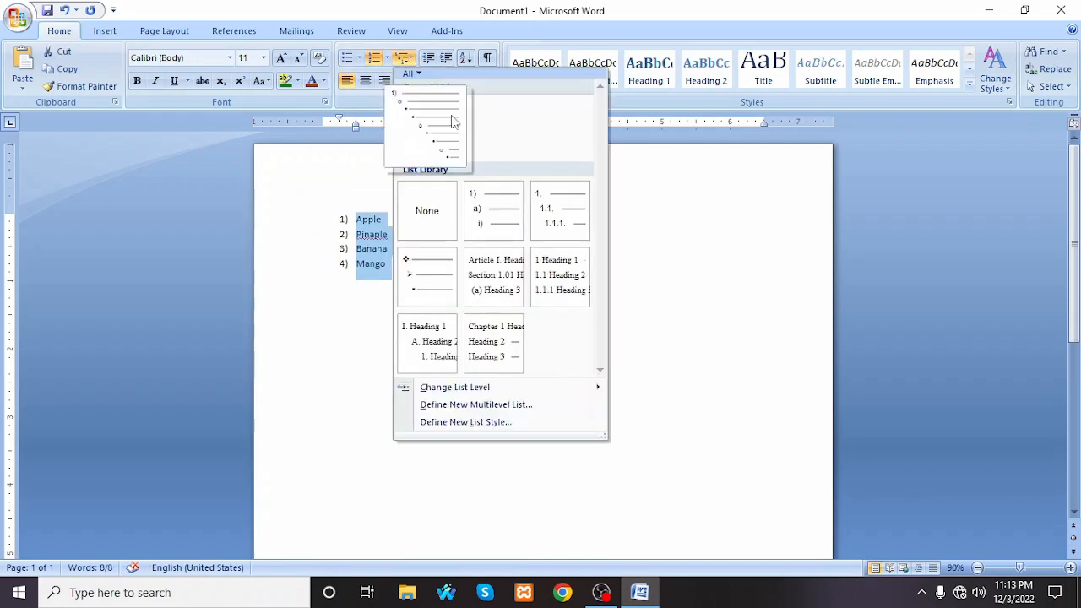
mouse_move(487, 231)
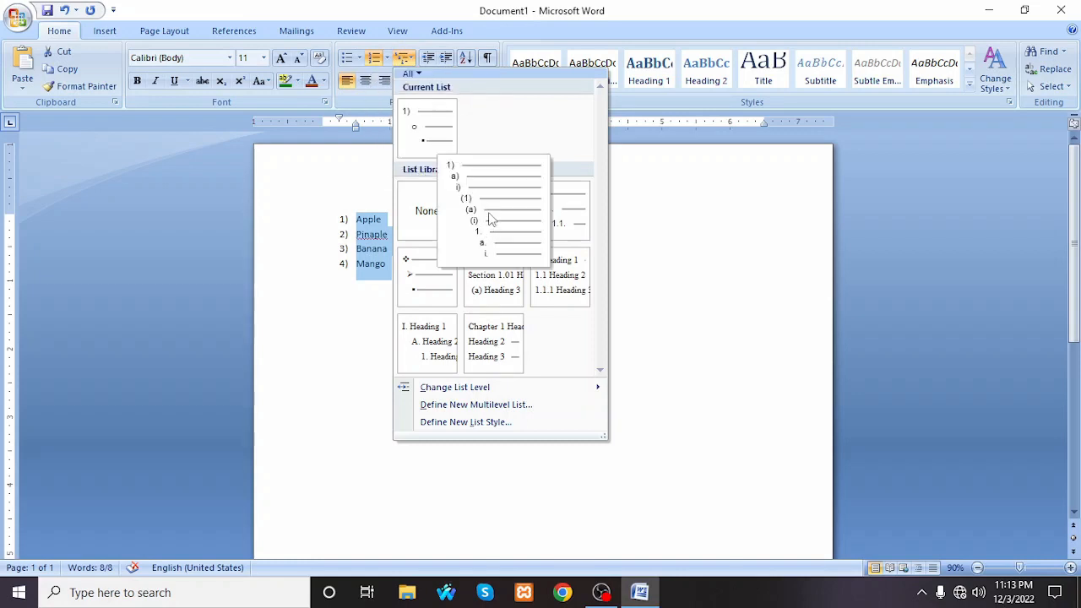
click(488, 218)
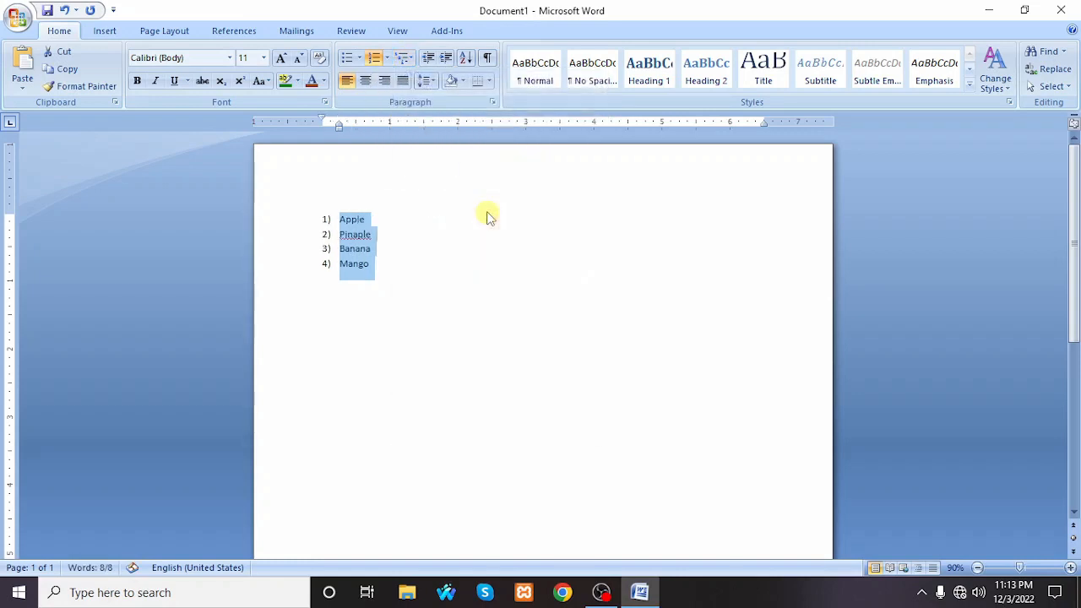
- Demote Pinaple and Banana to second-level items under Apple
click(337, 235)
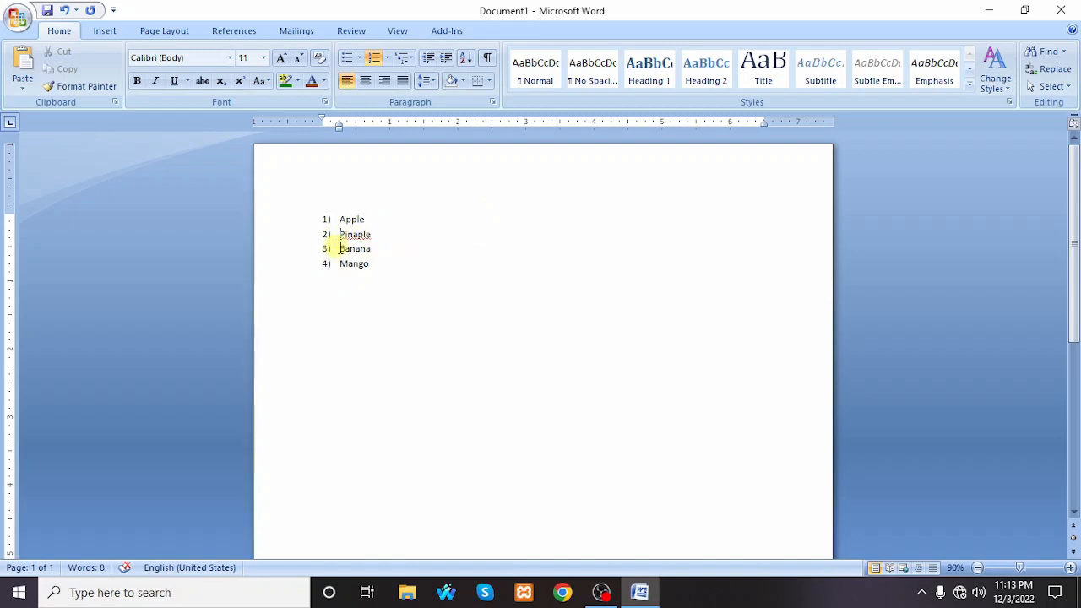
key(Tab)
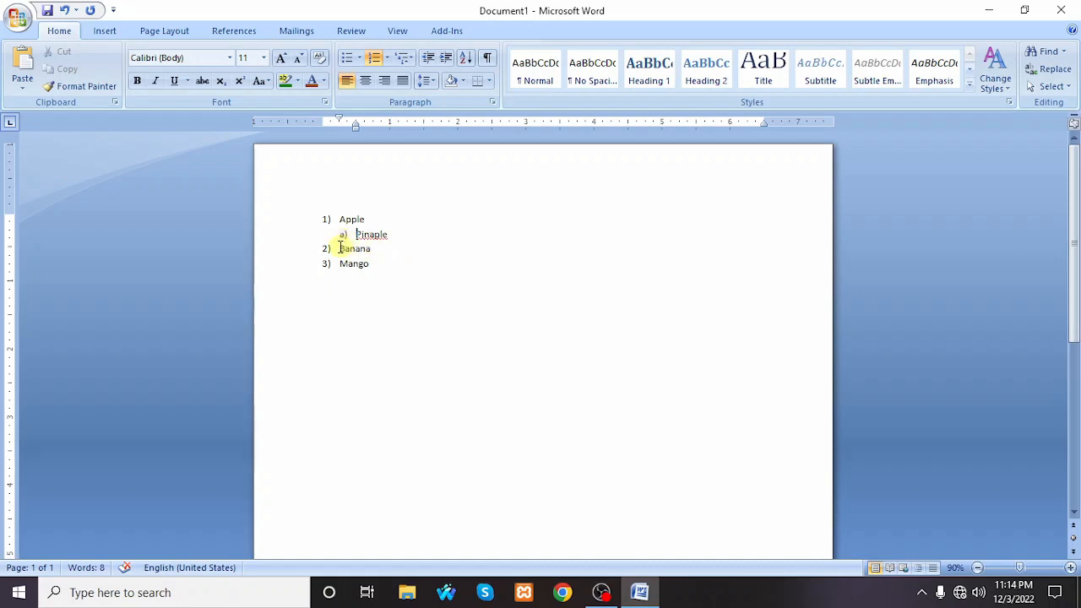
click(341, 248)
key(Tab)
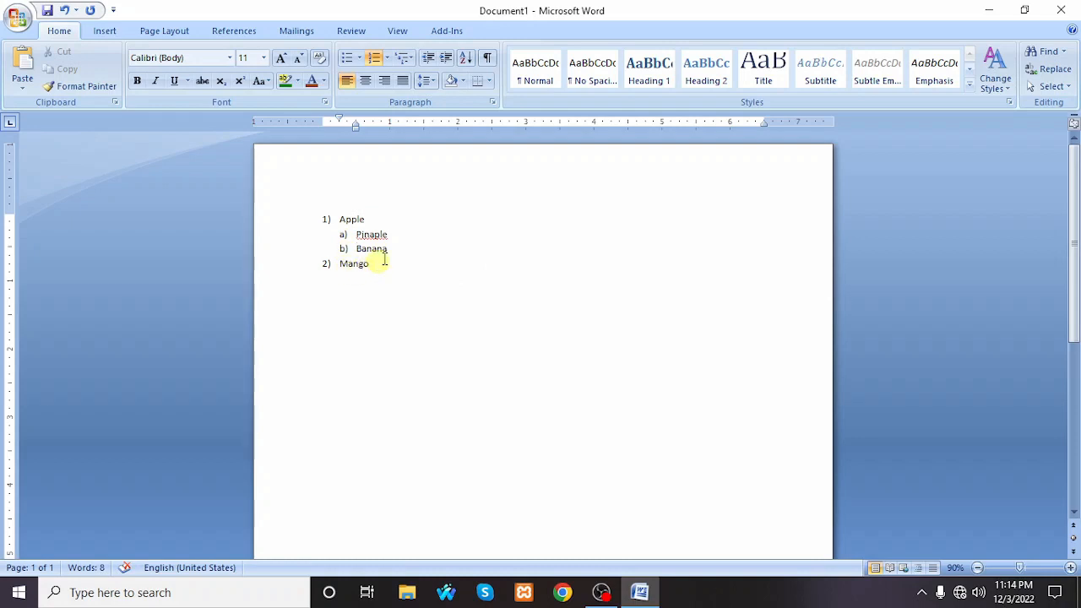
- Delete the entire fruit list and remove the leftover list numbering from the empty line
drag(389, 265, 253, 185)
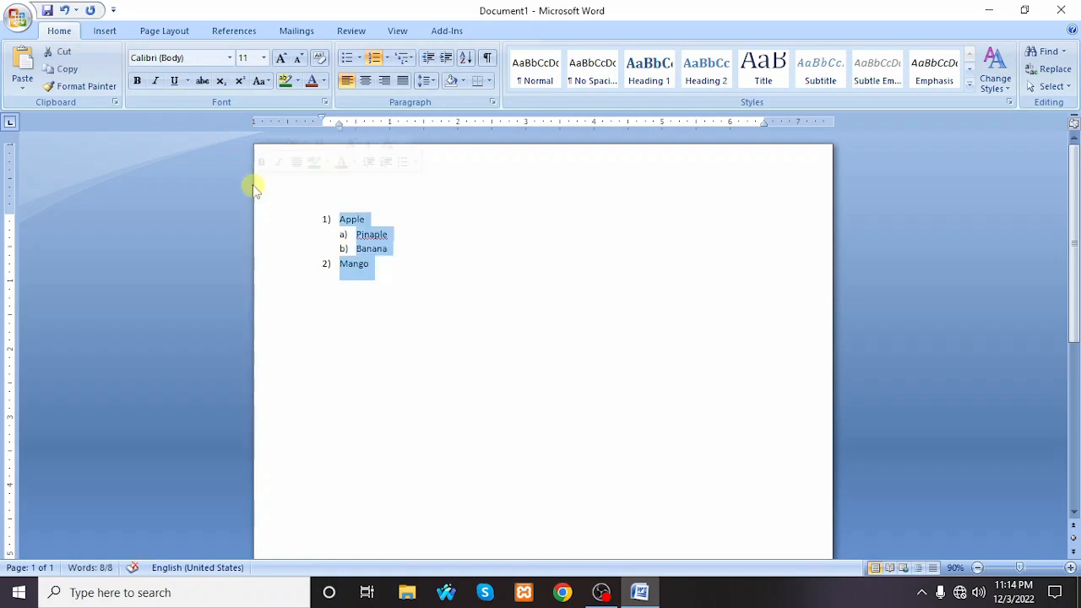
key(Delete)
key(BackSpace)
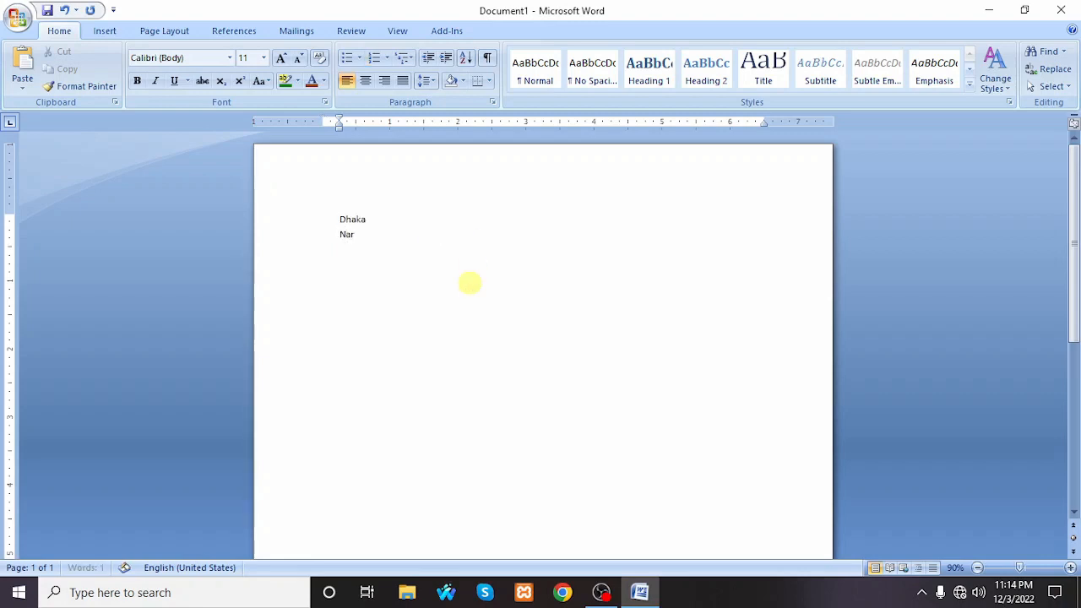
- Enter a list of places on separate lines: Dhaka, Narayongonj, Manikgonj, Faridpur, Gazipur
text(yongonj)
key(Return)
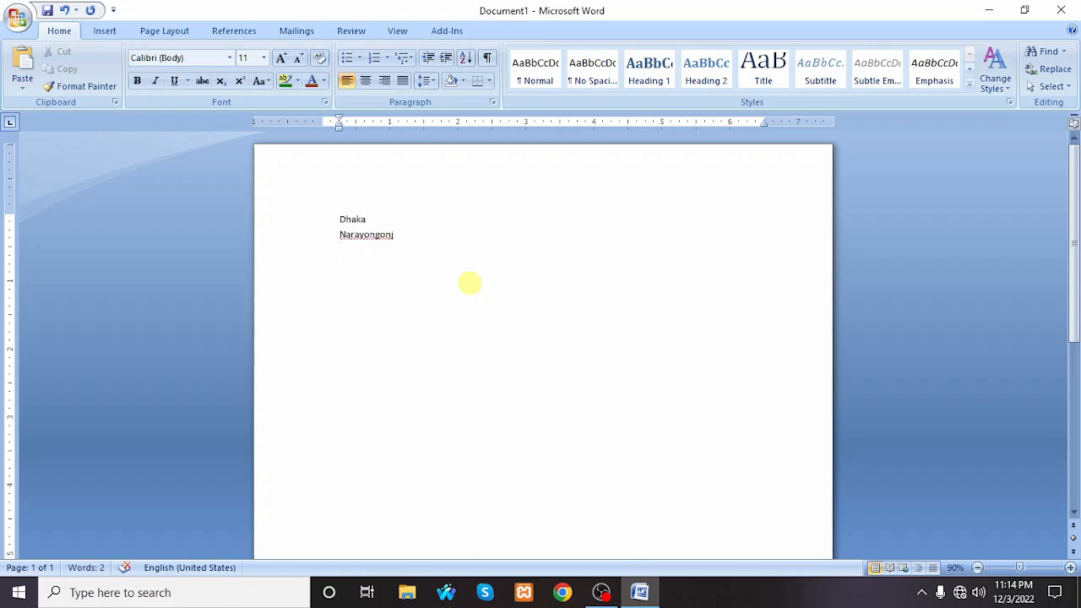
text(Manikgonj)
key(Return)
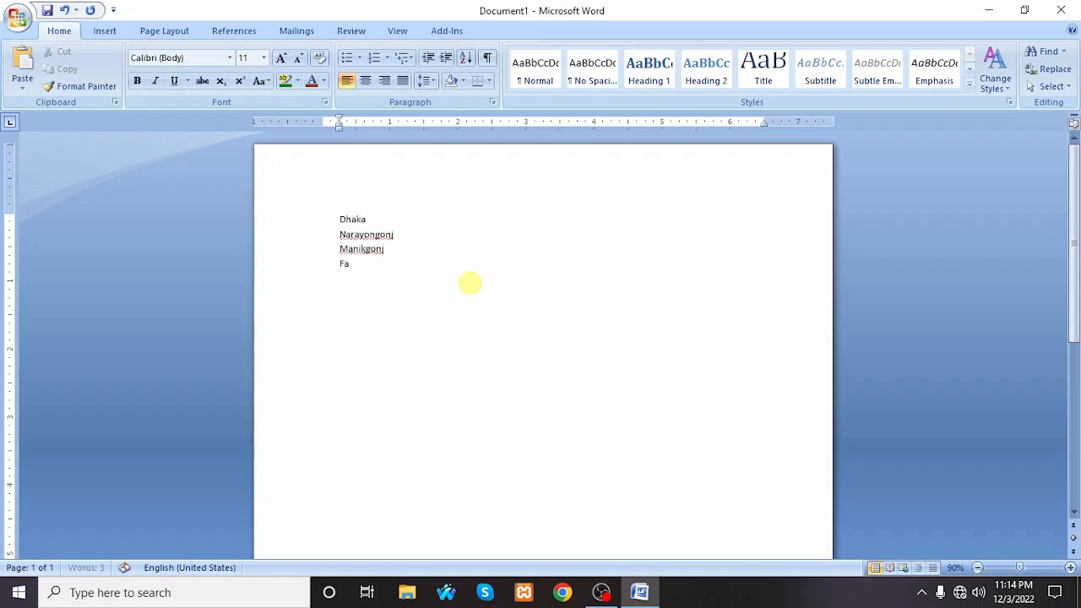
text(Faridpur)
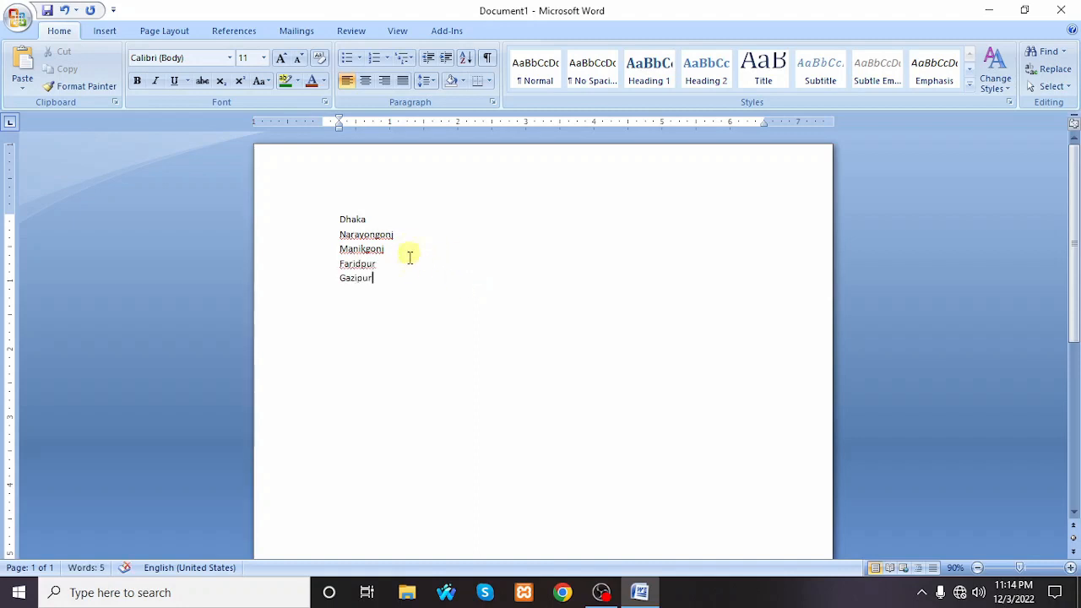
- Set the font size of all five place names to 20
drag(435, 285, 302, 218)
click(263, 58)
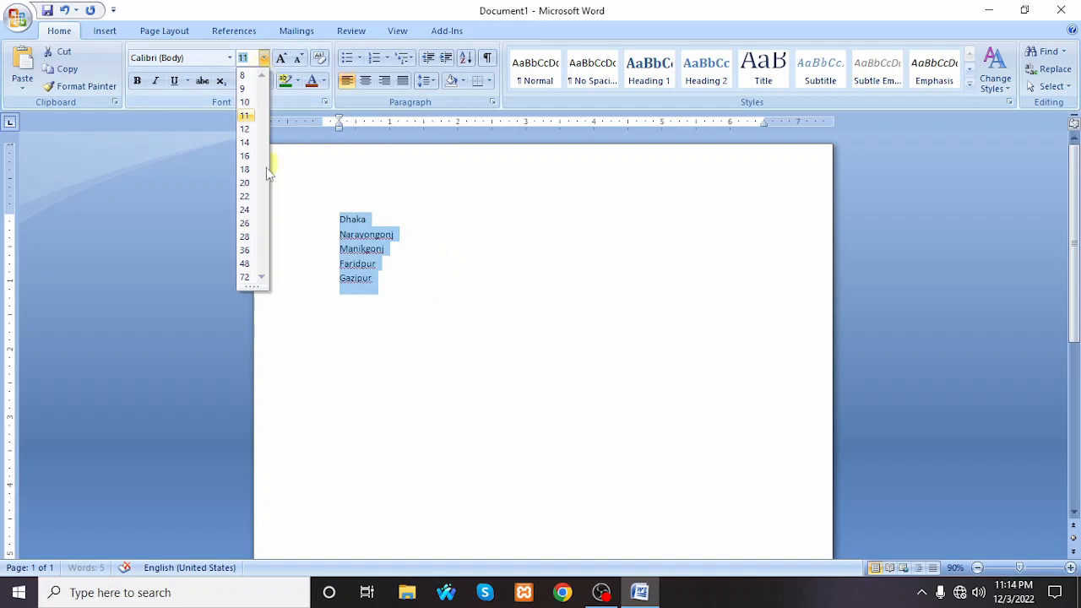
click(246, 184)
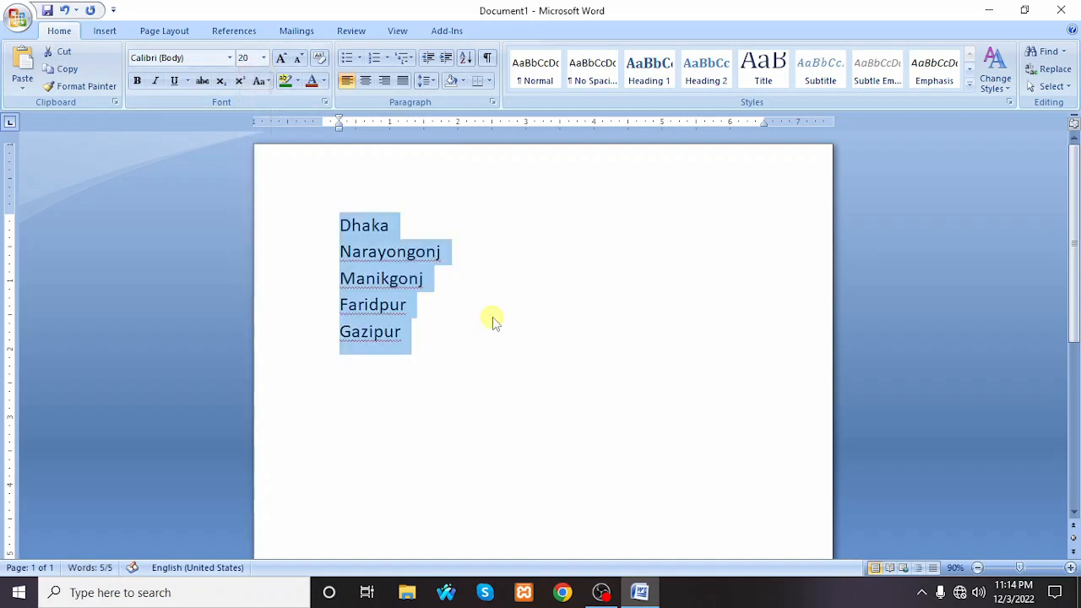
click(477, 319)
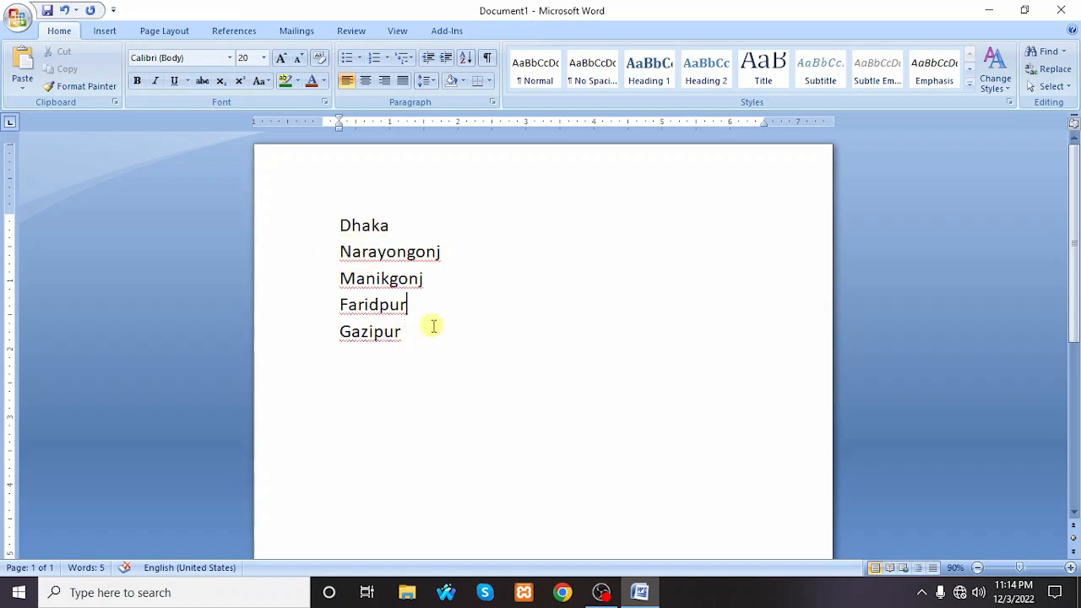
- Apply the current 1) a) i) multilevel list style to the five place lines
drag(428, 338, 298, 222)
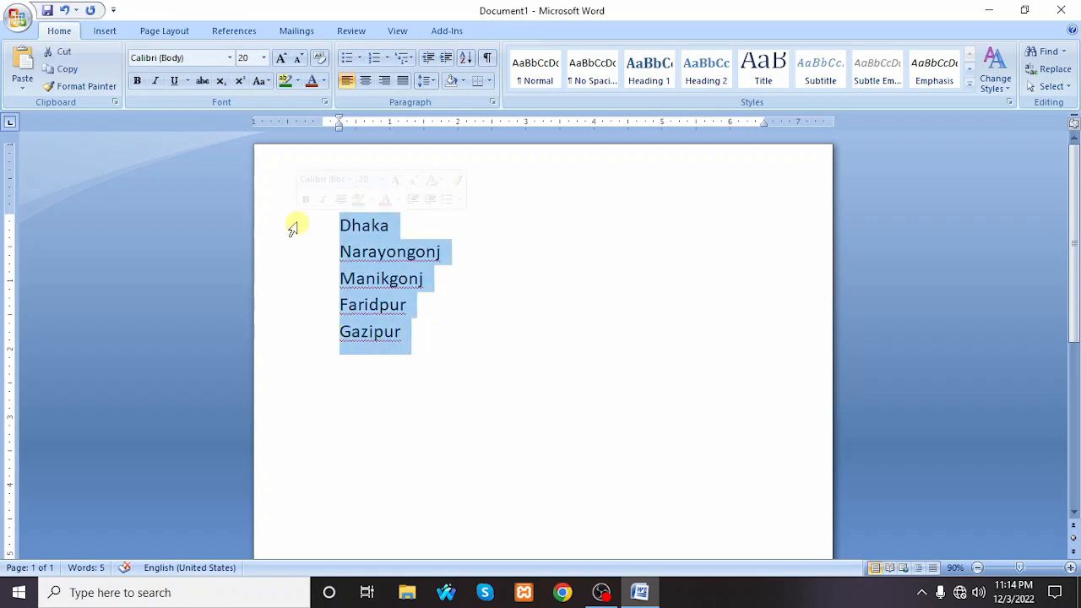
click(416, 59)
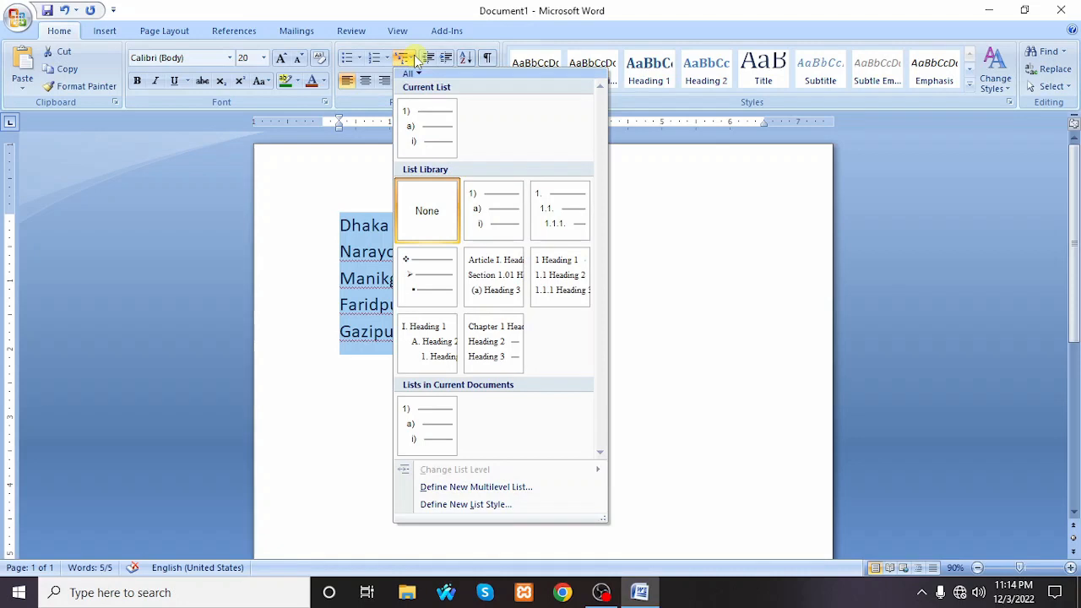
mouse_move(407, 135)
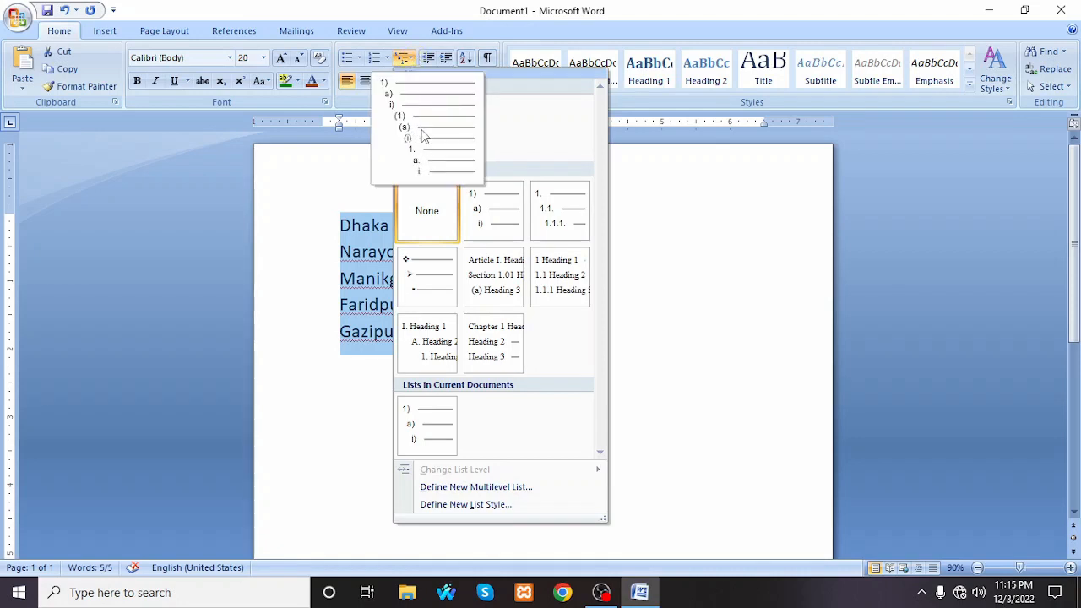
click(424, 132)
click(397, 279)
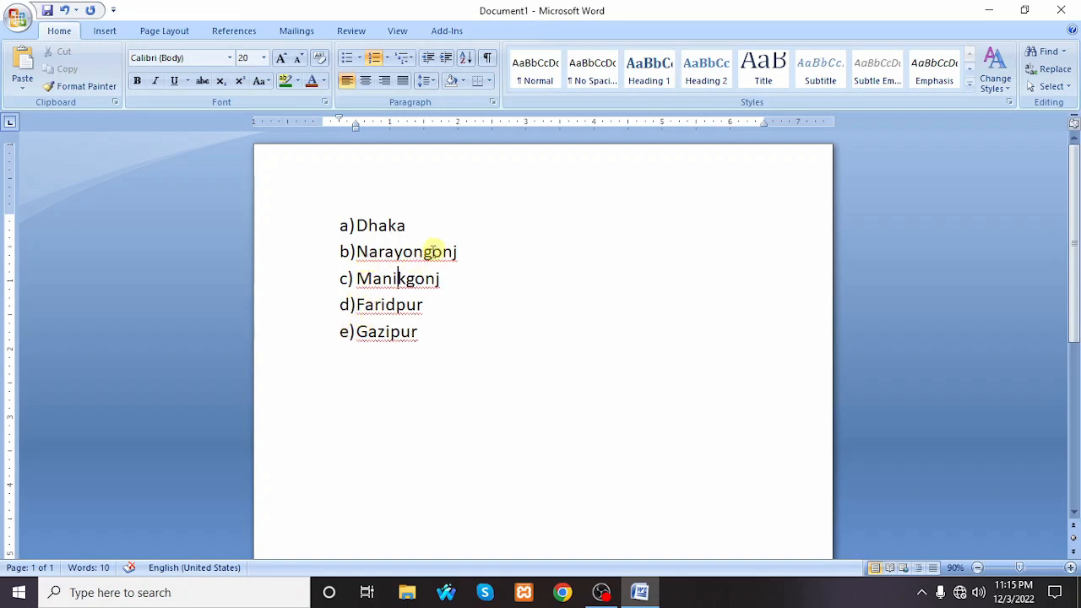
- Demote Narayongonj, Manikgonj, Faridpur and Gazipur one list level so they become sub-items under Dhaka
click(356, 251)
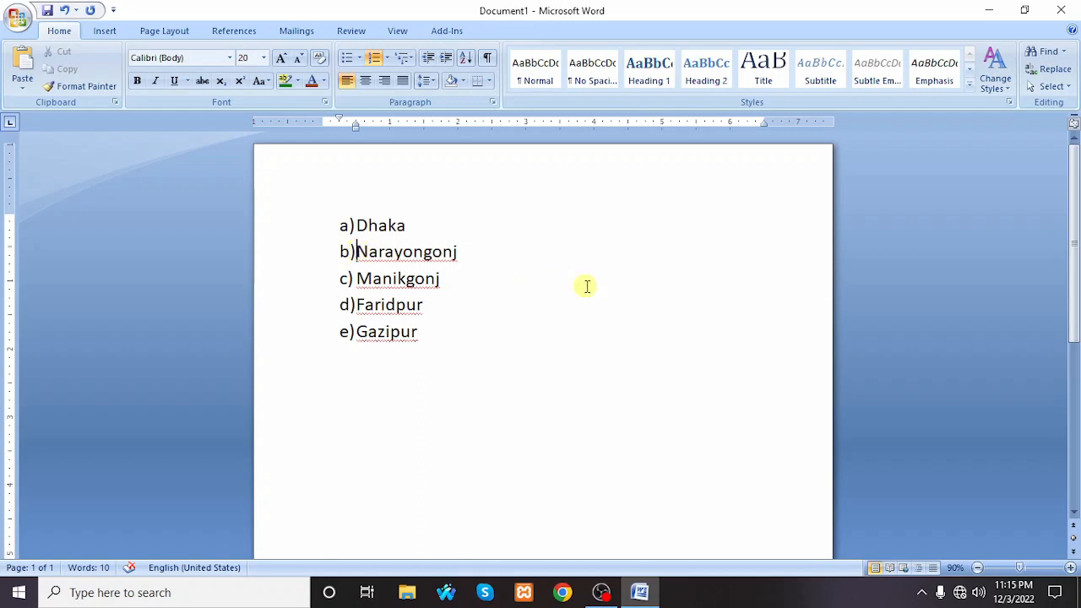
key(Tab)
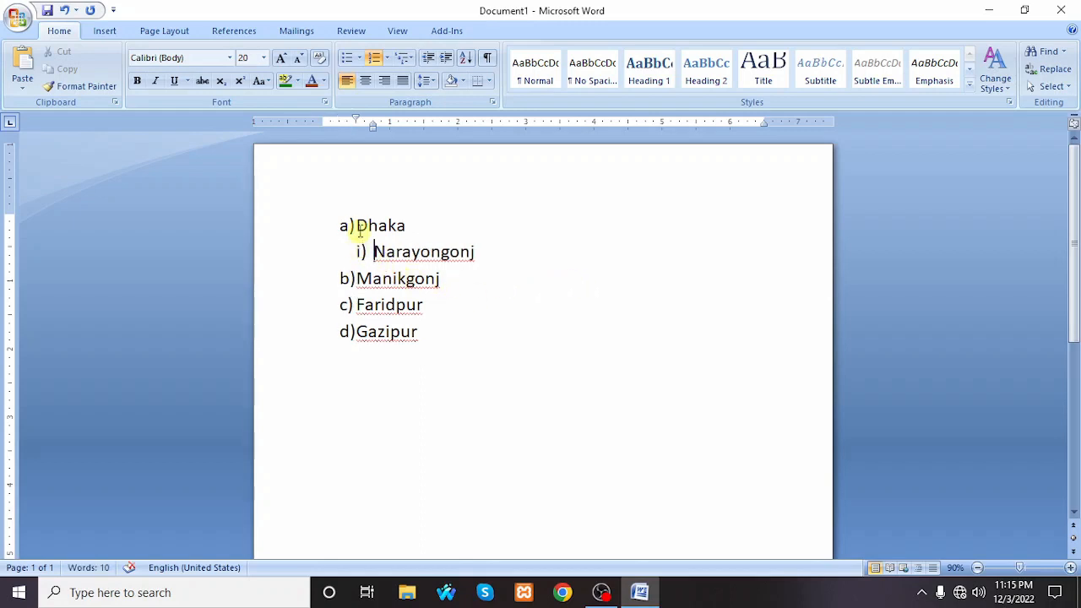
click(351, 278)
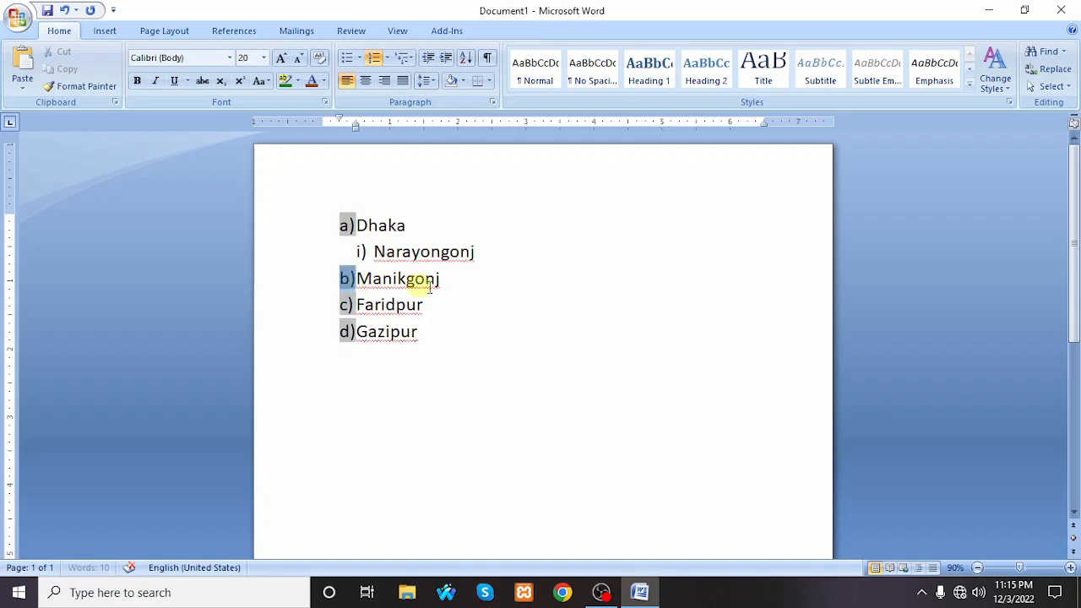
click(359, 278)
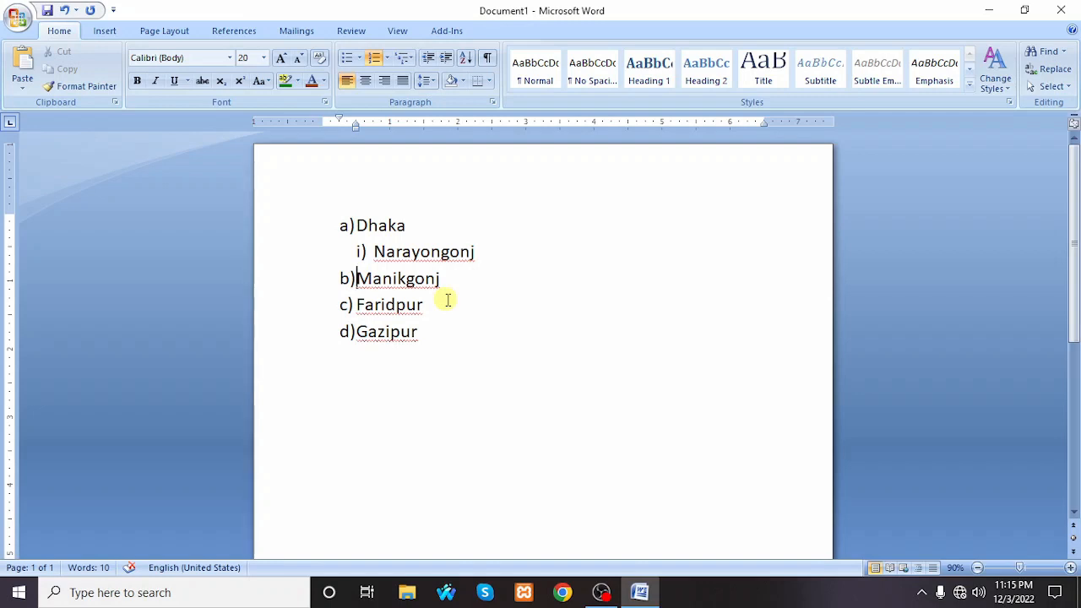
key(Tab)
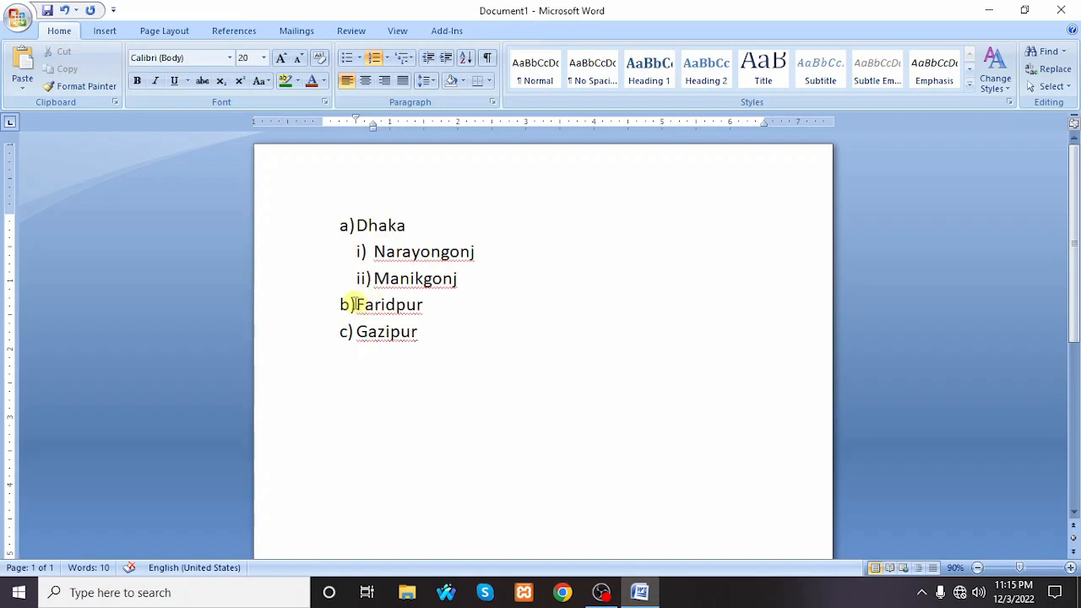
click(360, 305)
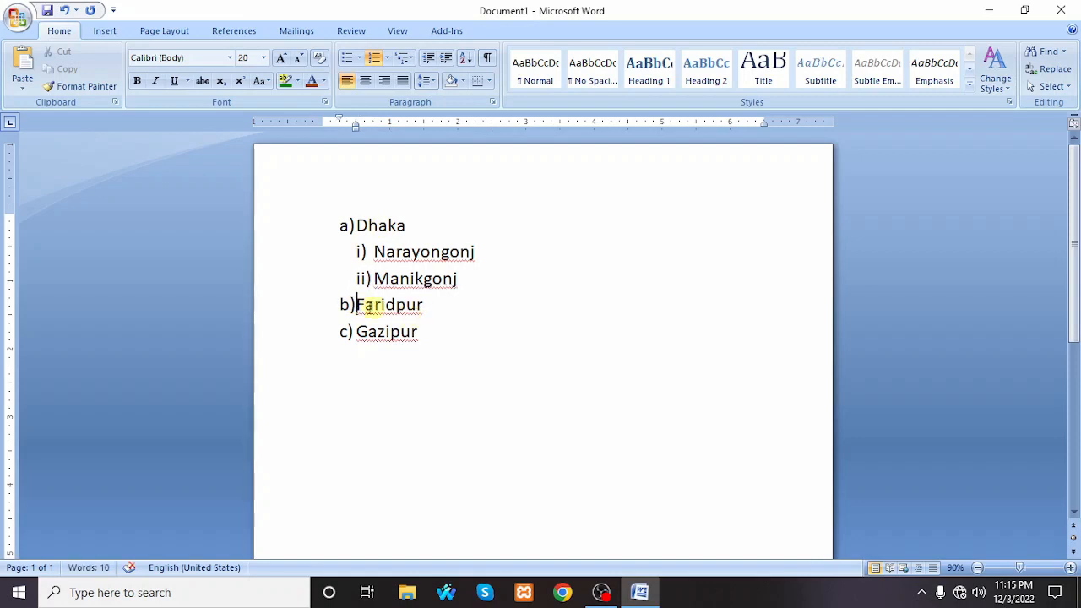
key(Tab)
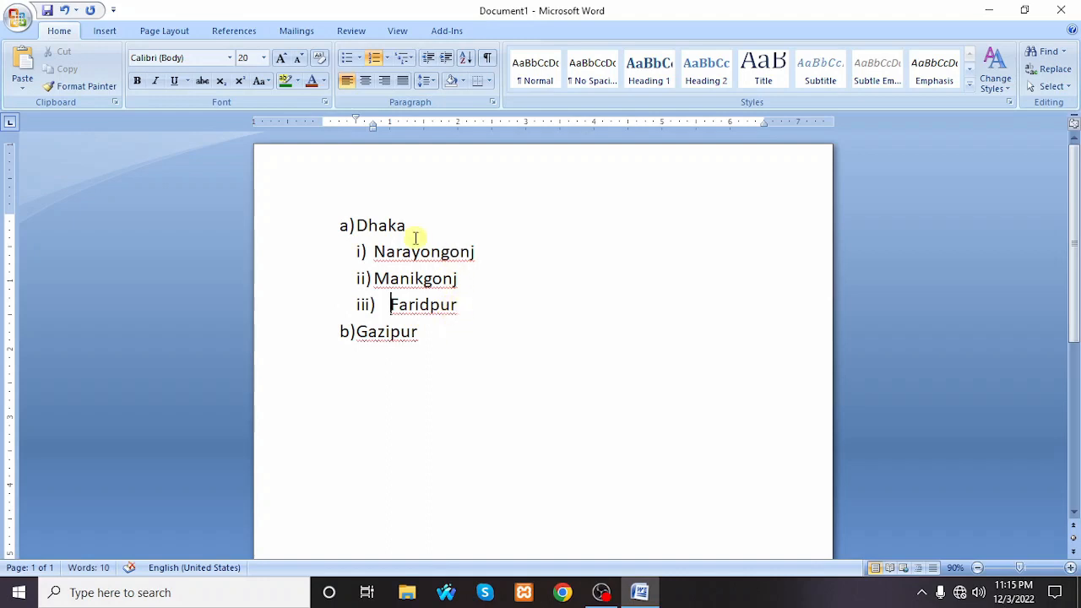
click(358, 332)
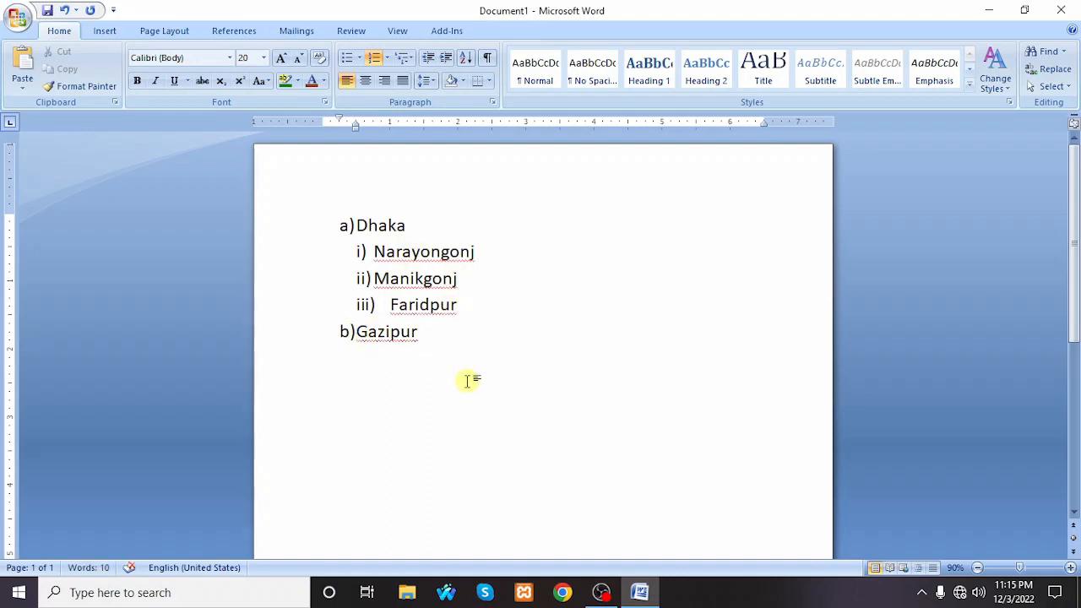
key(Tab)
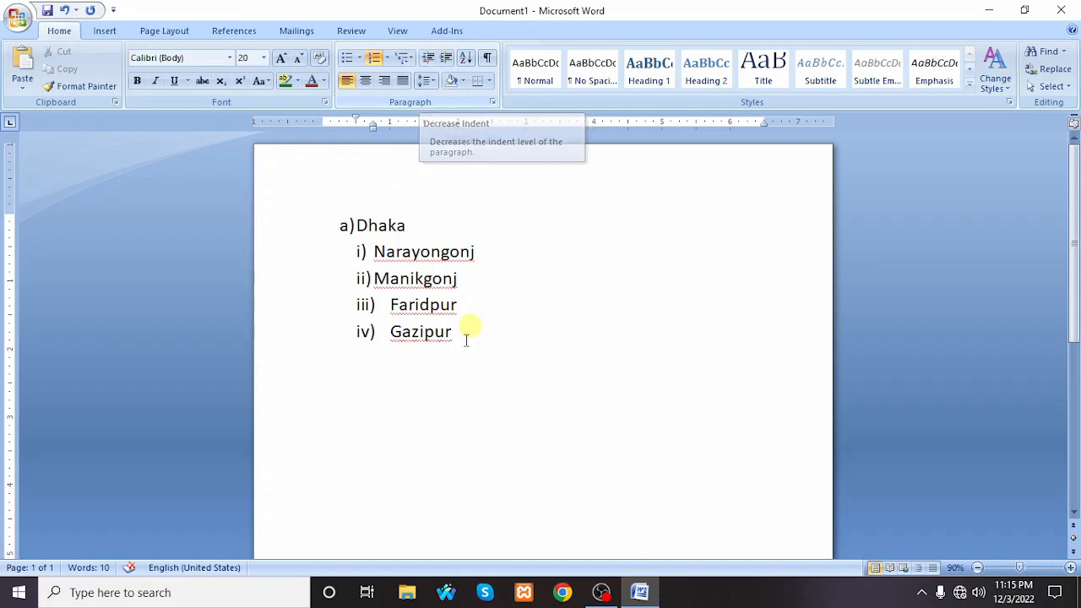
- Delete the whole place list and generate sample paragraphs in its place with =rand(5,6)
drag(478, 352, 236, 132)
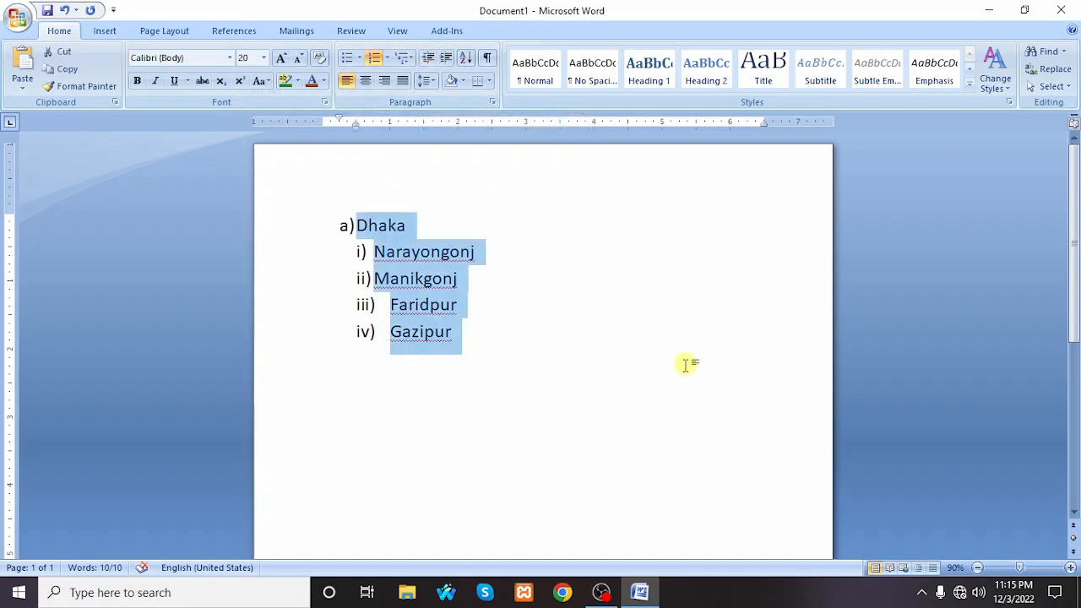
key(Delete)
text(=ra)
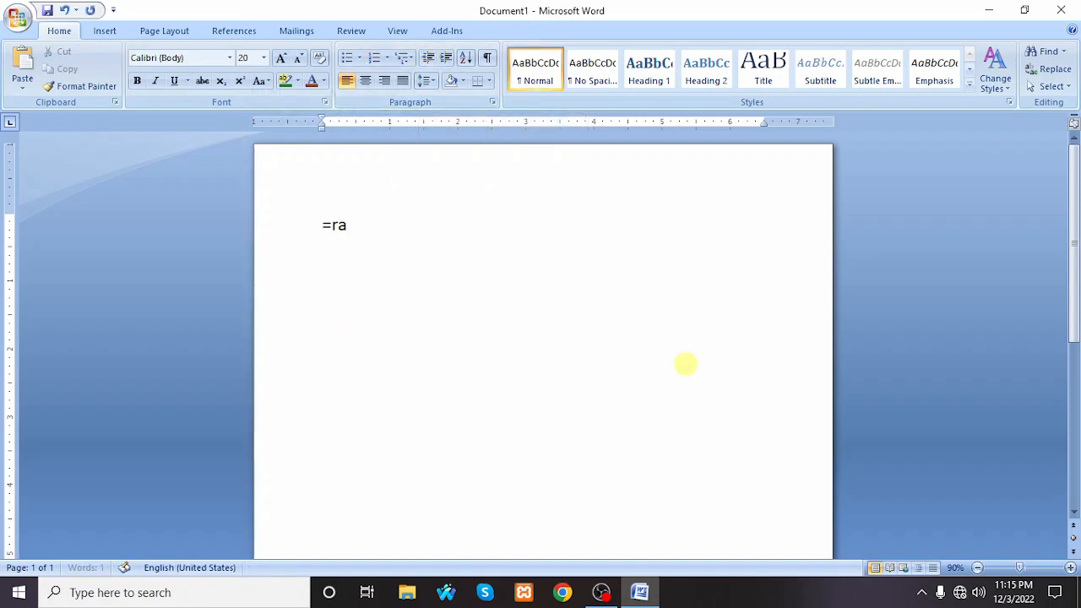
text(nd(5,6))
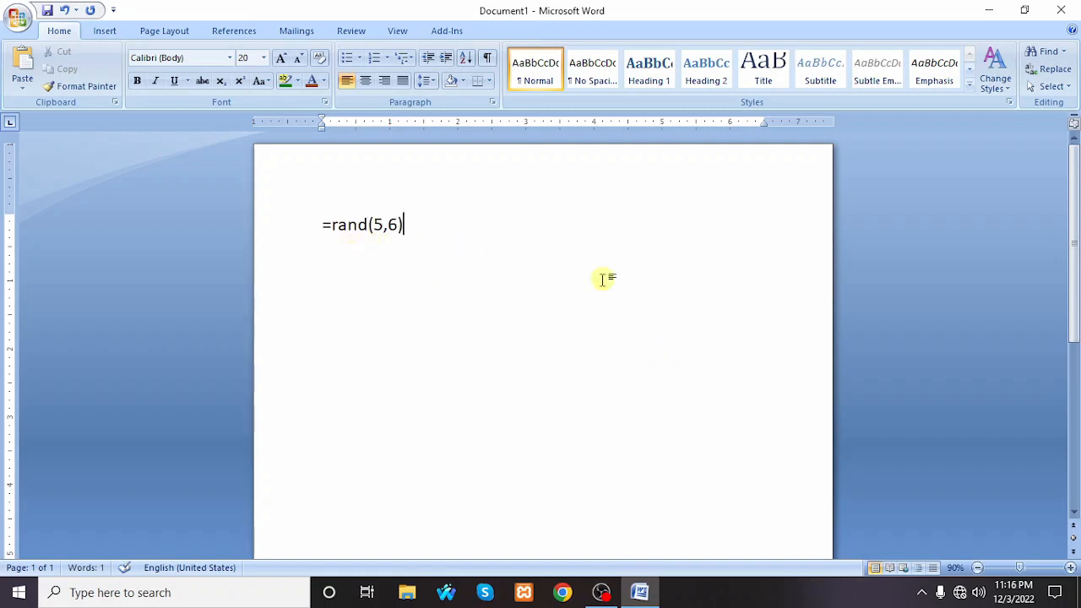
key(Return)
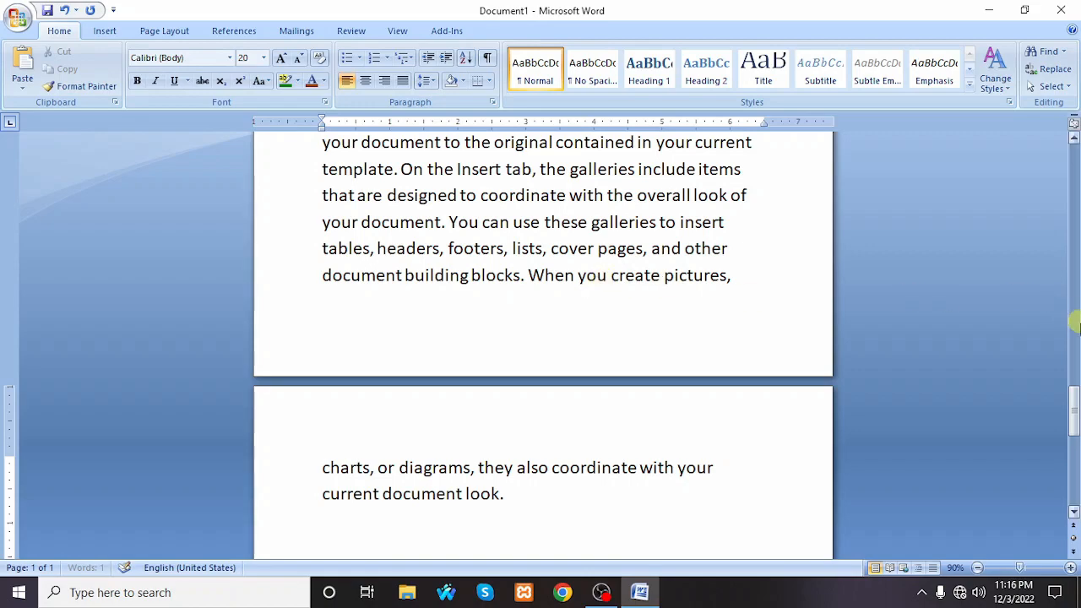
- Set the font size of the entire sample text to 11
drag(1074, 413, 1074, 148)
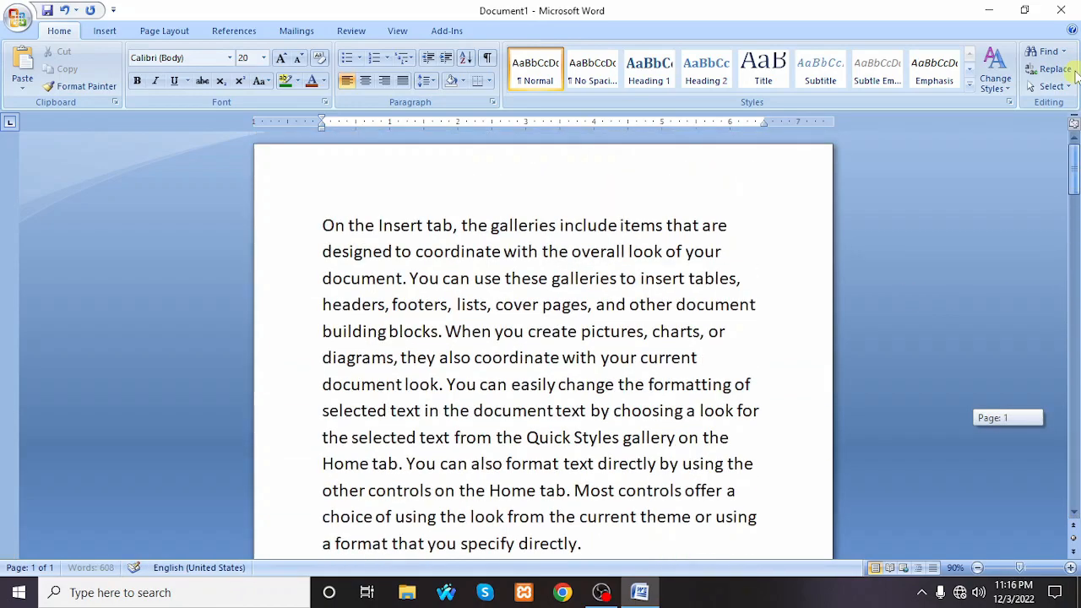
key(ctrl+a)
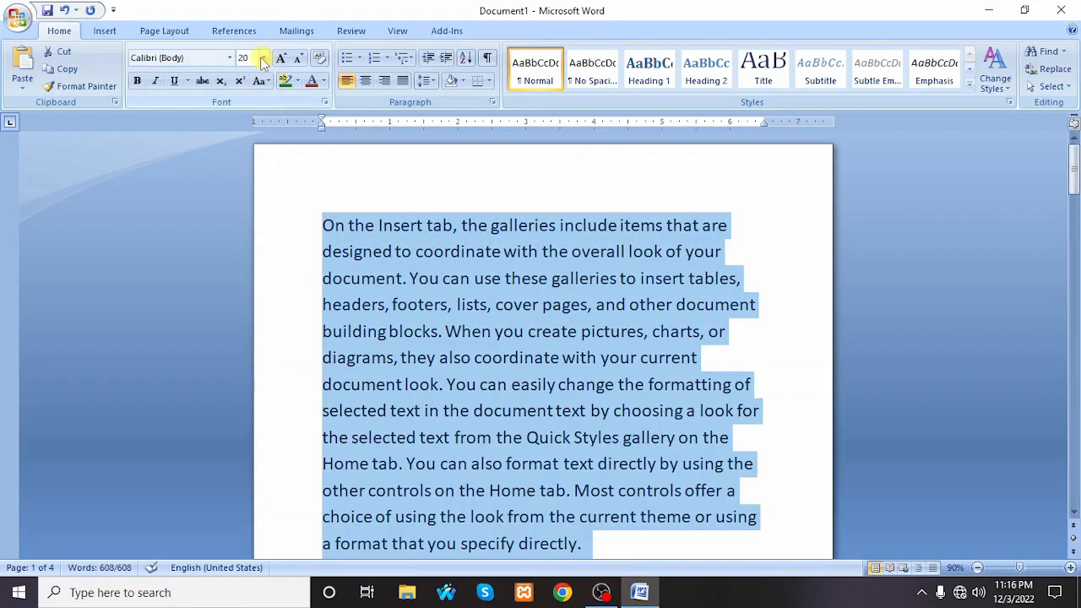
click(263, 58)
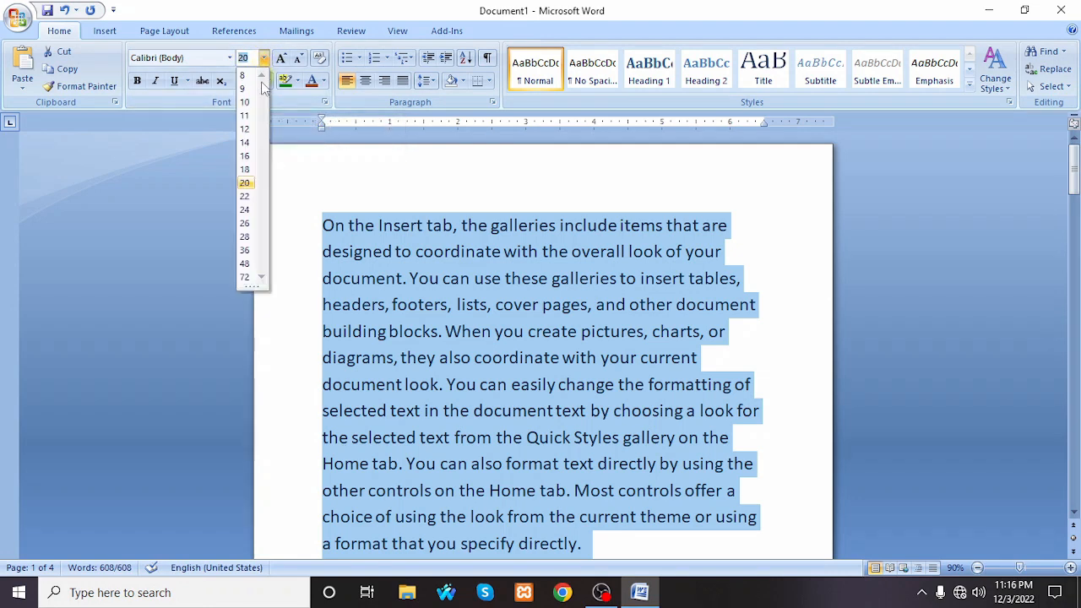
click(245, 114)
click(647, 338)
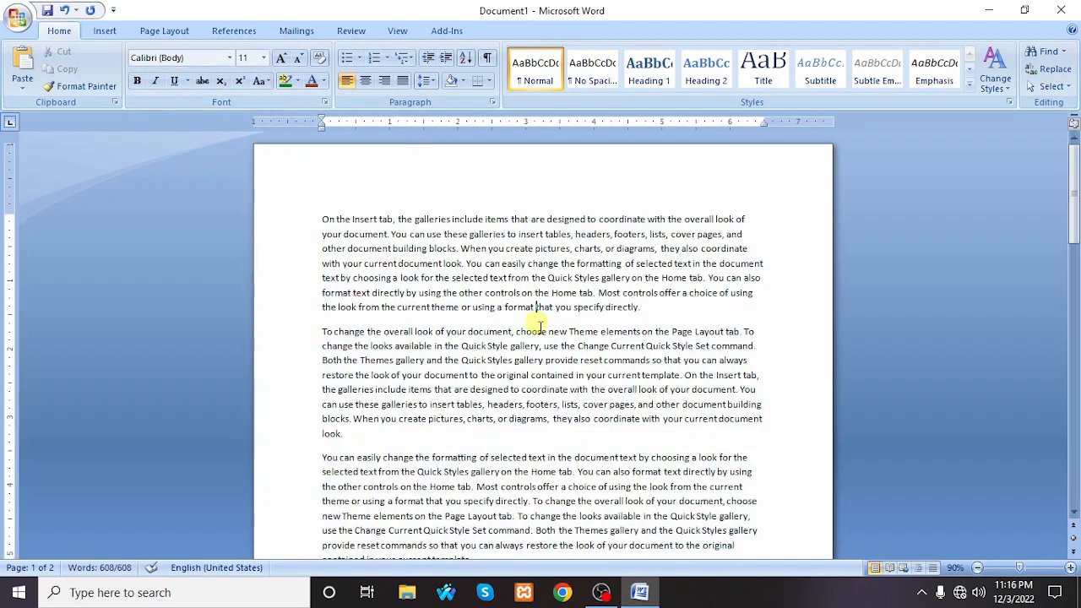
- Increase the indent of the first paragraph by six levels, moving its left edge to 3 inches
triple_click(591, 285)
click(591, 282)
drag(640, 309, 317, 217)
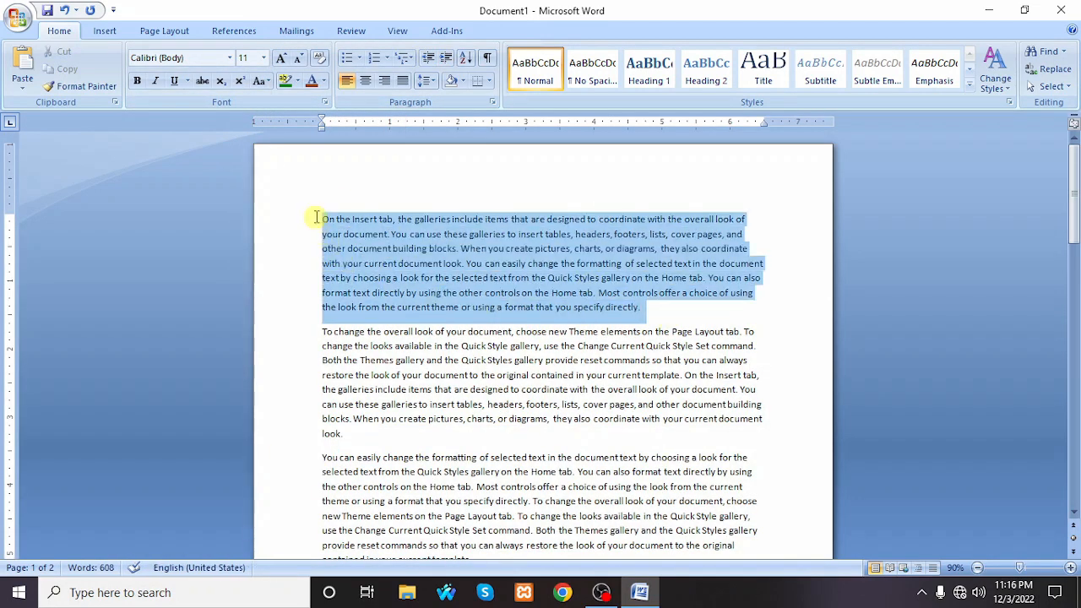
click(446, 58)
click(446, 58)
click(446, 58)
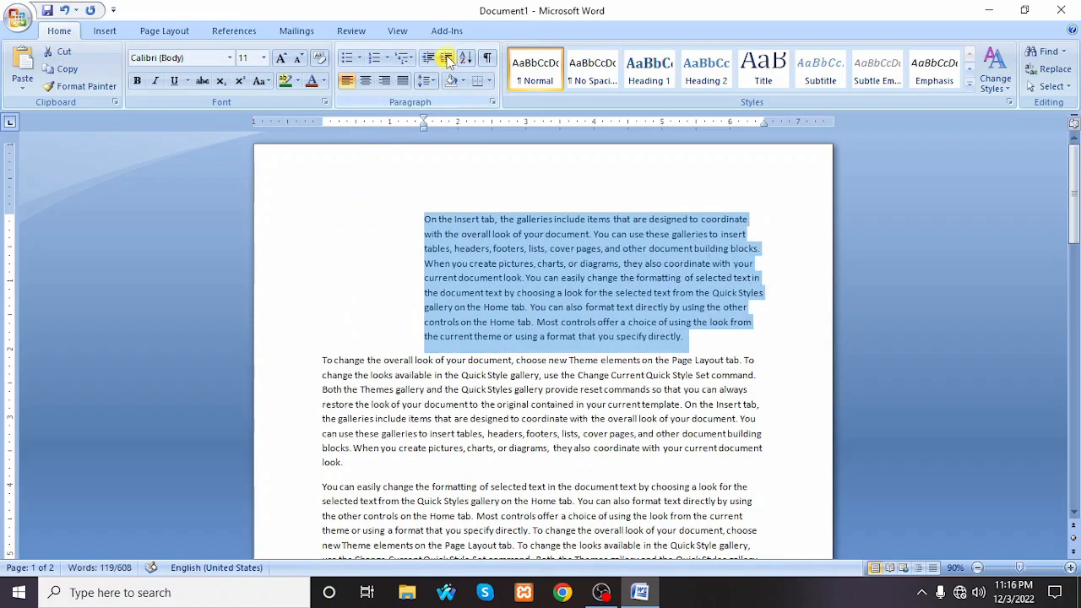
click(446, 58)
click(446, 57)
click(445, 58)
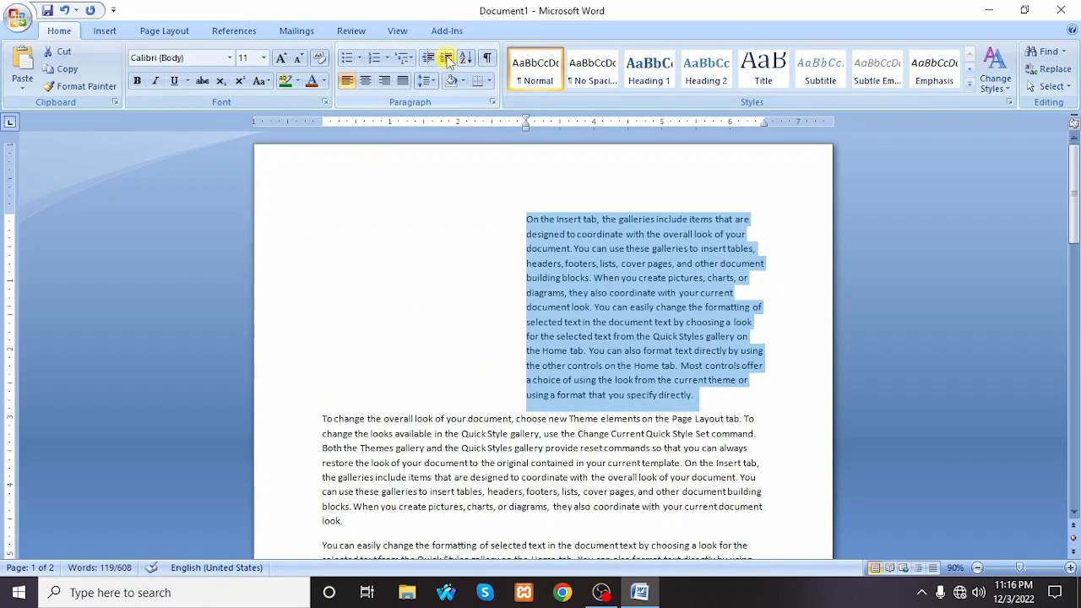
- Decrease the indent of the first paragraph step by step until it is back at the left margin
click(428, 58)
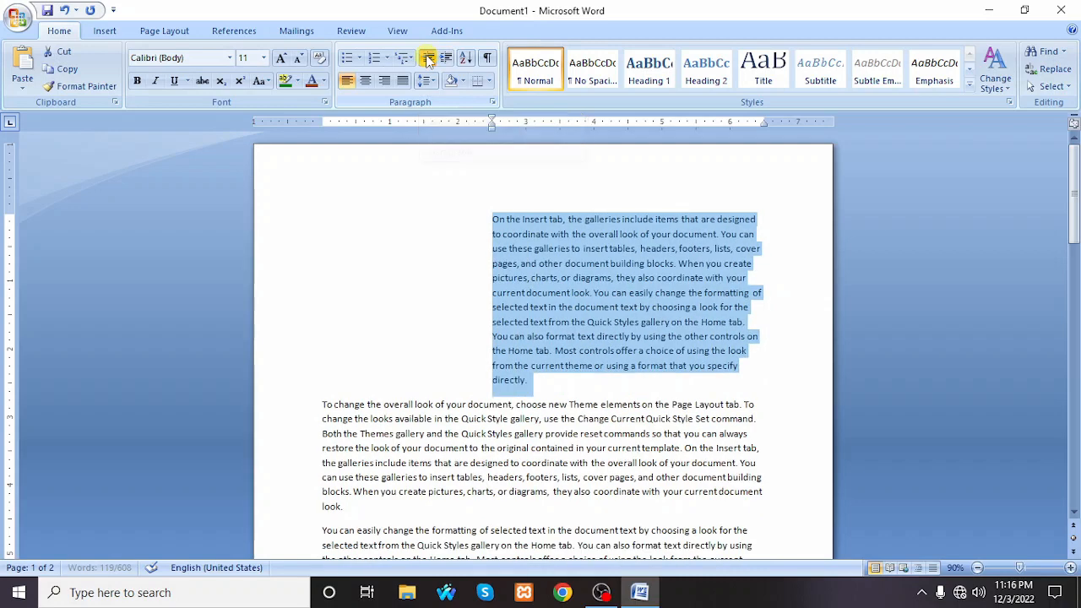
click(428, 57)
click(428, 58)
click(428, 58)
click(428, 57)
click(428, 57)
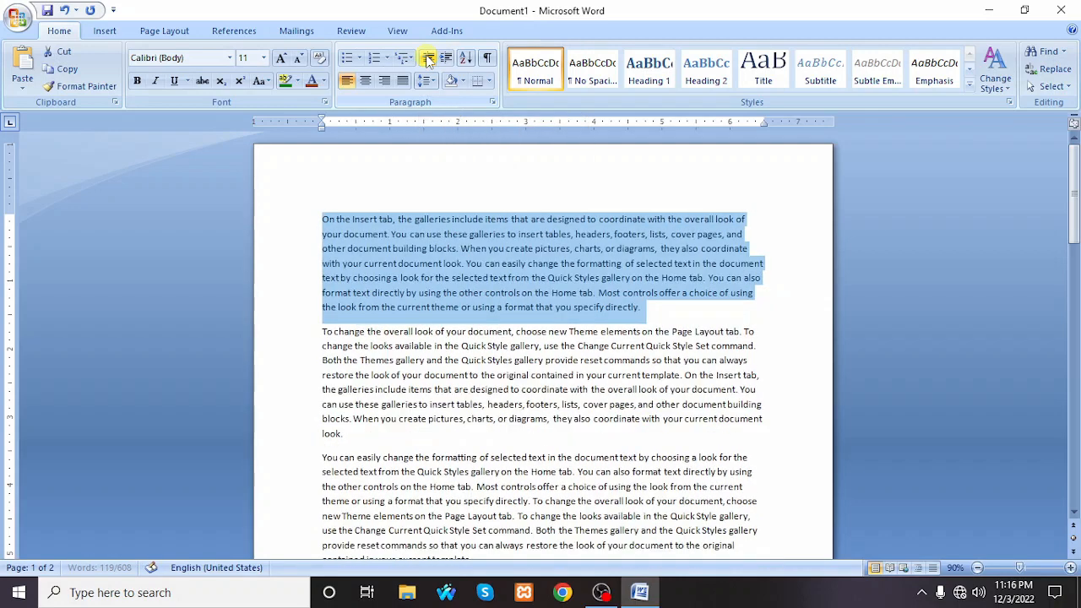
click(428, 59)
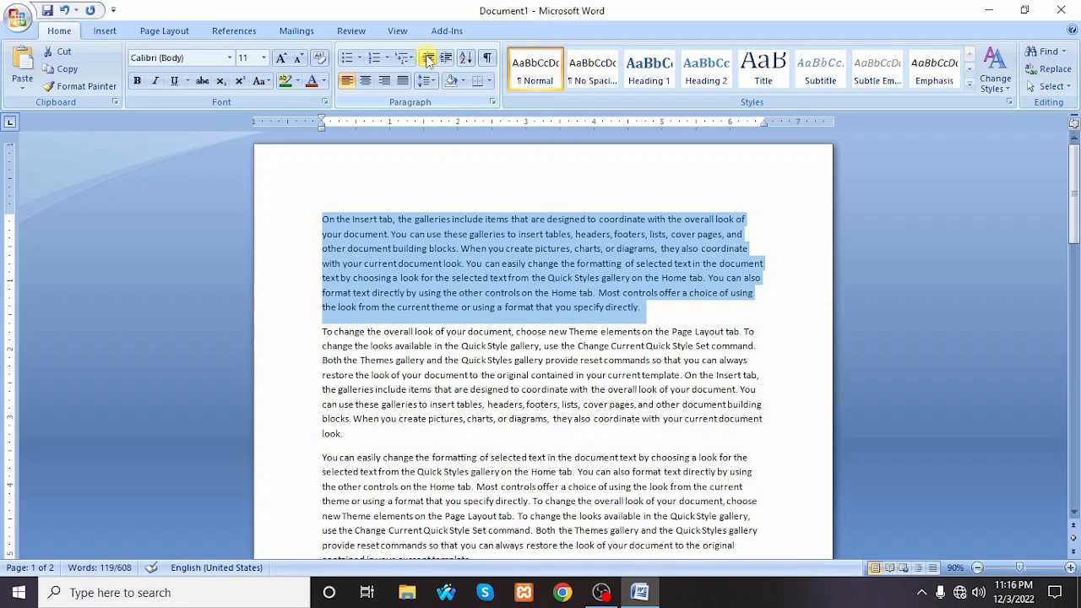
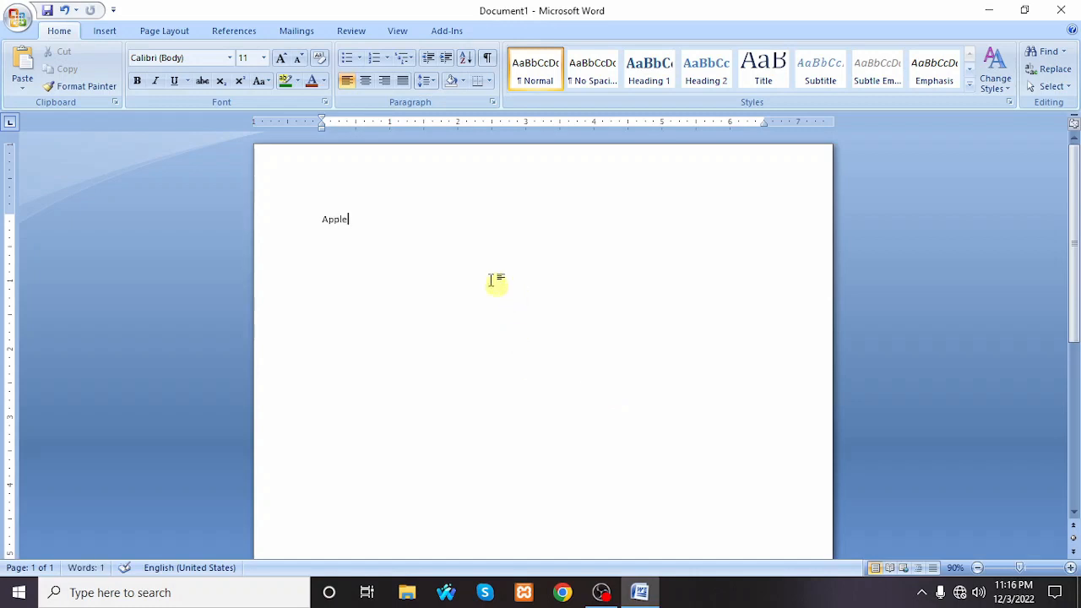
- Set the font size of the word Apple to 24 and start a new line below it
click(264, 57)
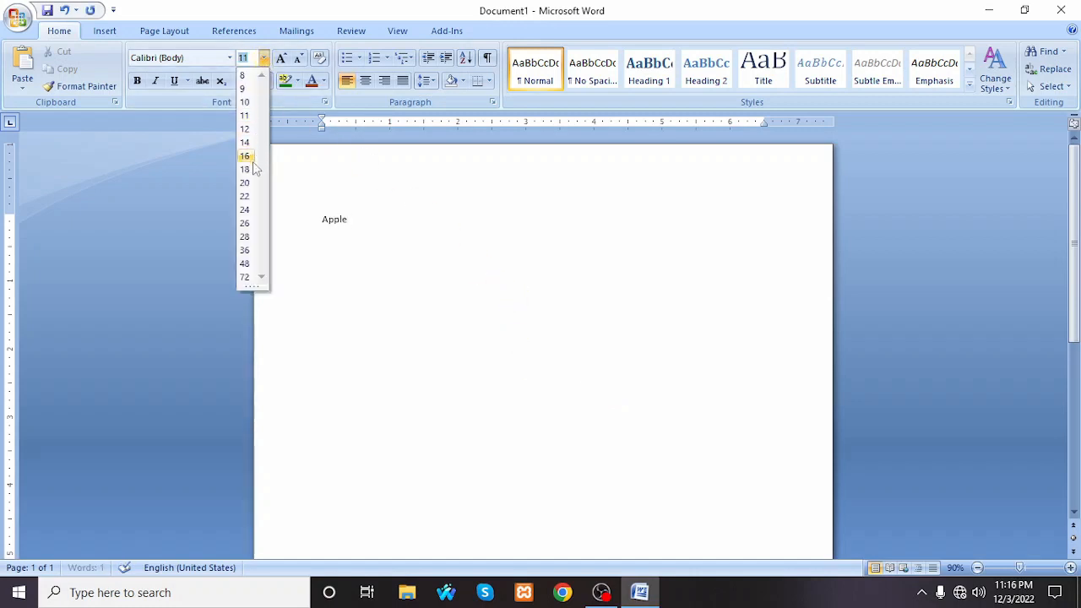
click(381, 227)
drag(381, 228, 281, 228)
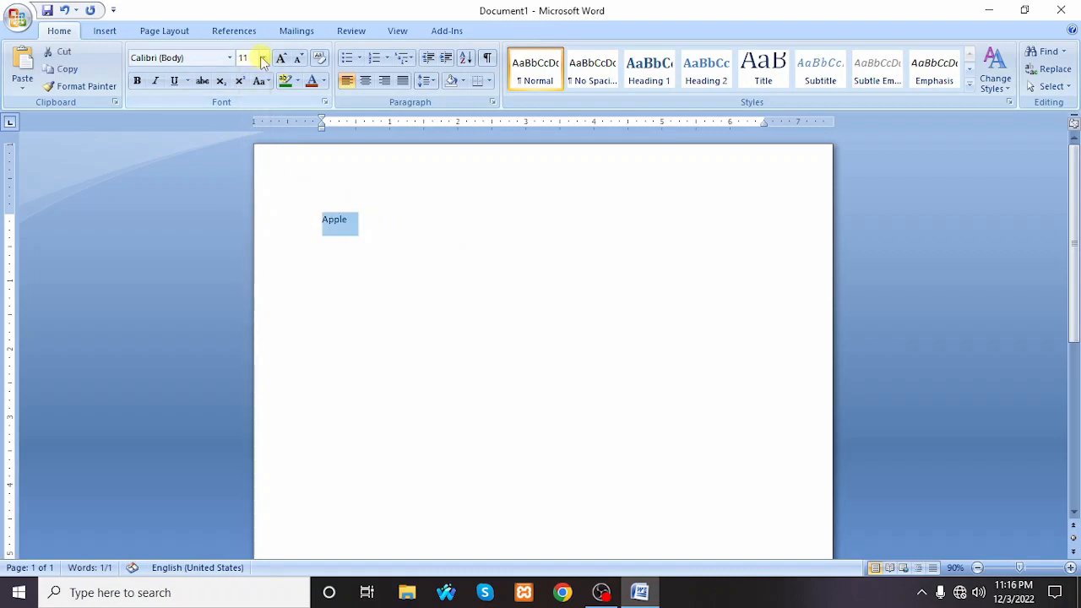
click(264, 58)
click(245, 209)
click(440, 232)
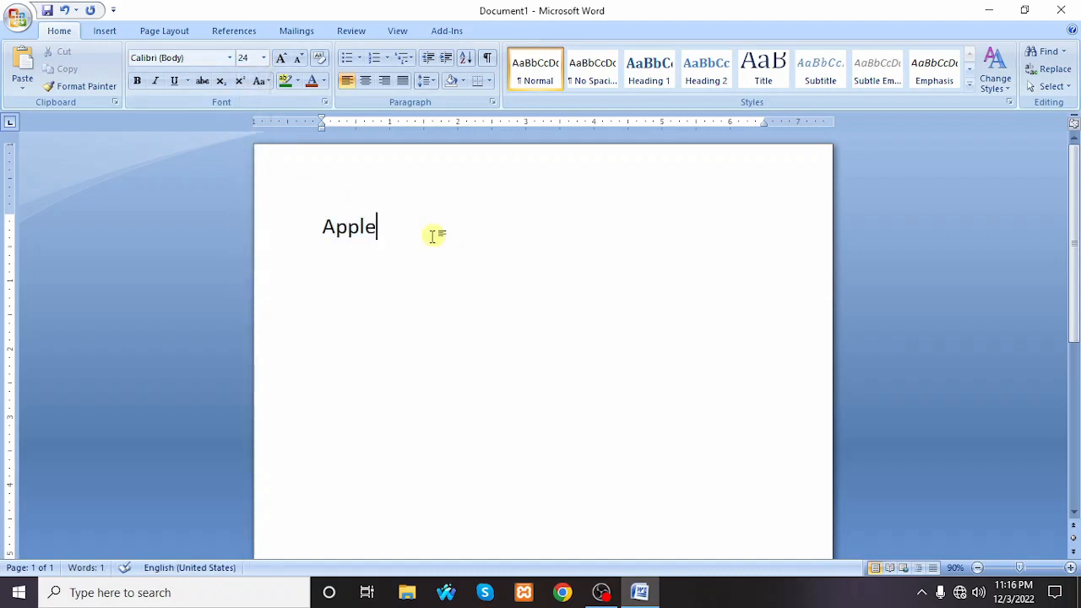
key(Return)
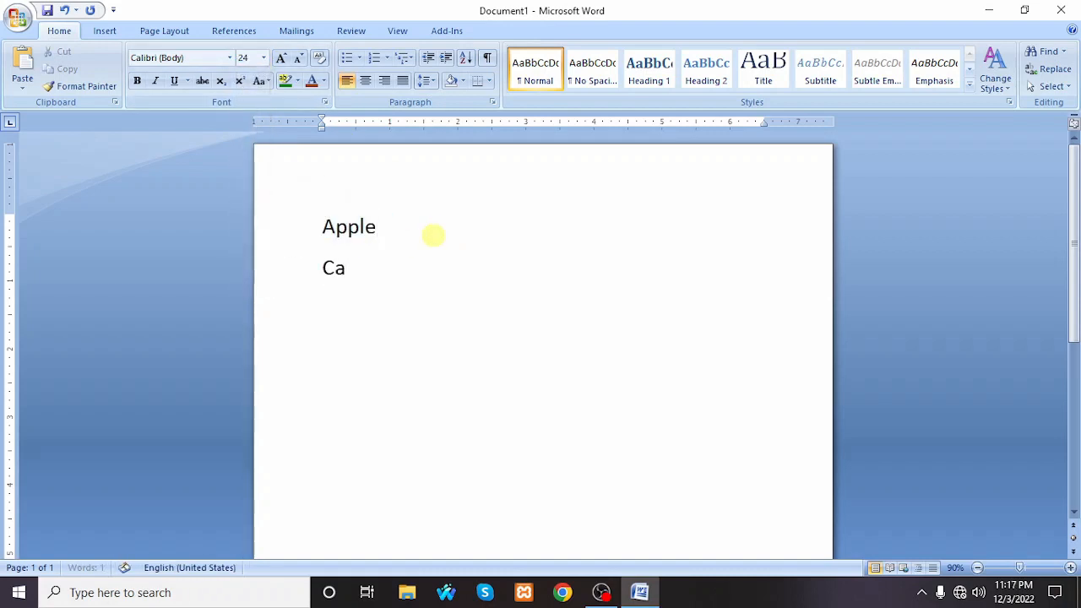
- Add the words Cat, Banana, Zoo and Yellow on separate lines below Apple
text(Cat)
key(Return)
text(Banana)
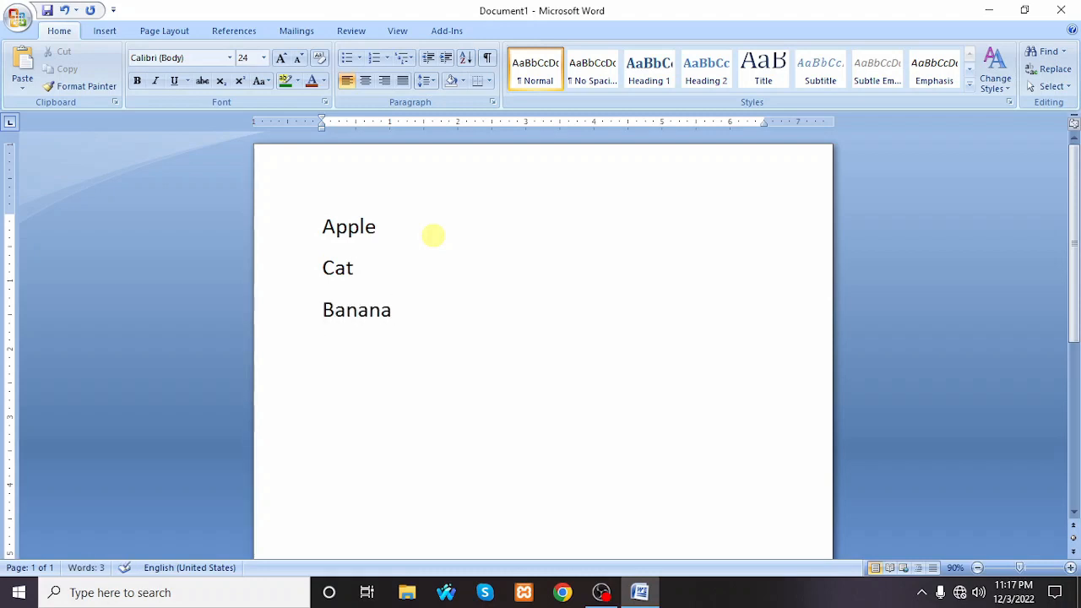
key(Return)
text(ZX)
key(BackSpace)
text(oo)
key(Return)
text(Ye)
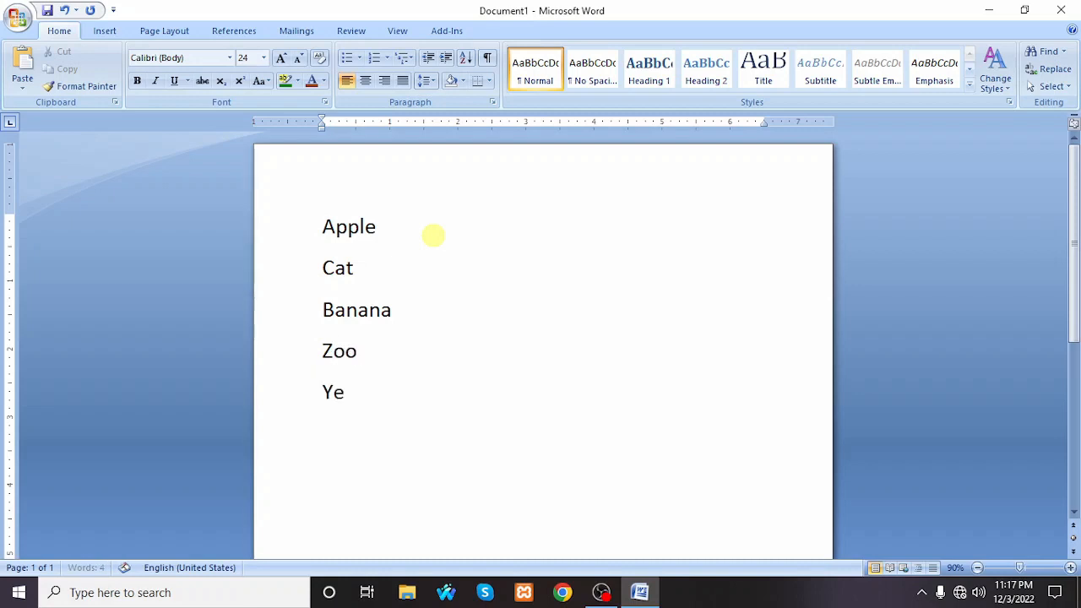
text(llow)
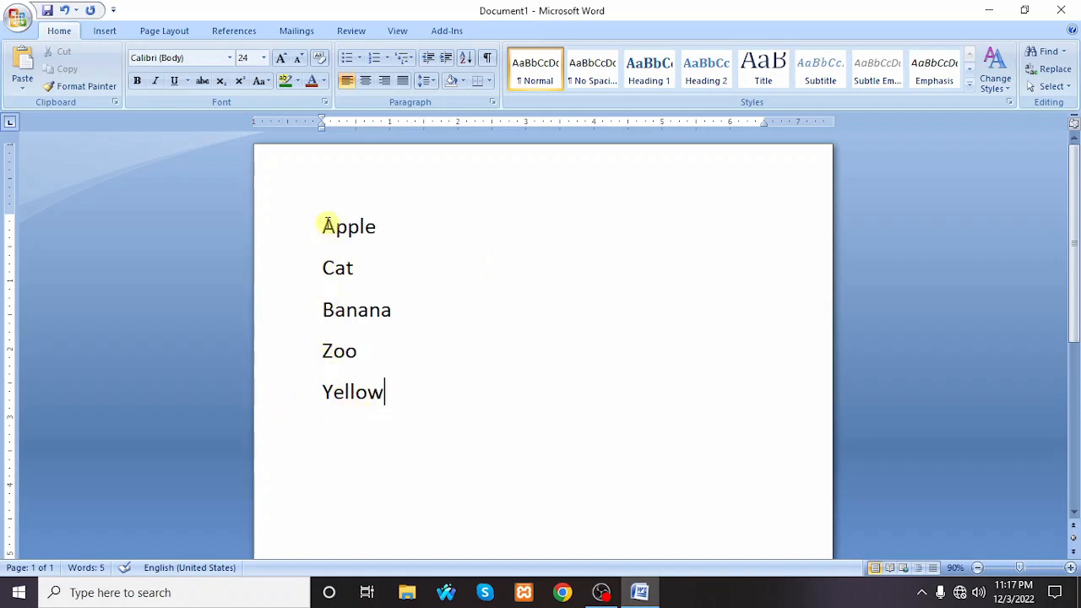
- Sort the five-word list by paragraphs as text in ascending order
drag(328, 224, 368, 384)
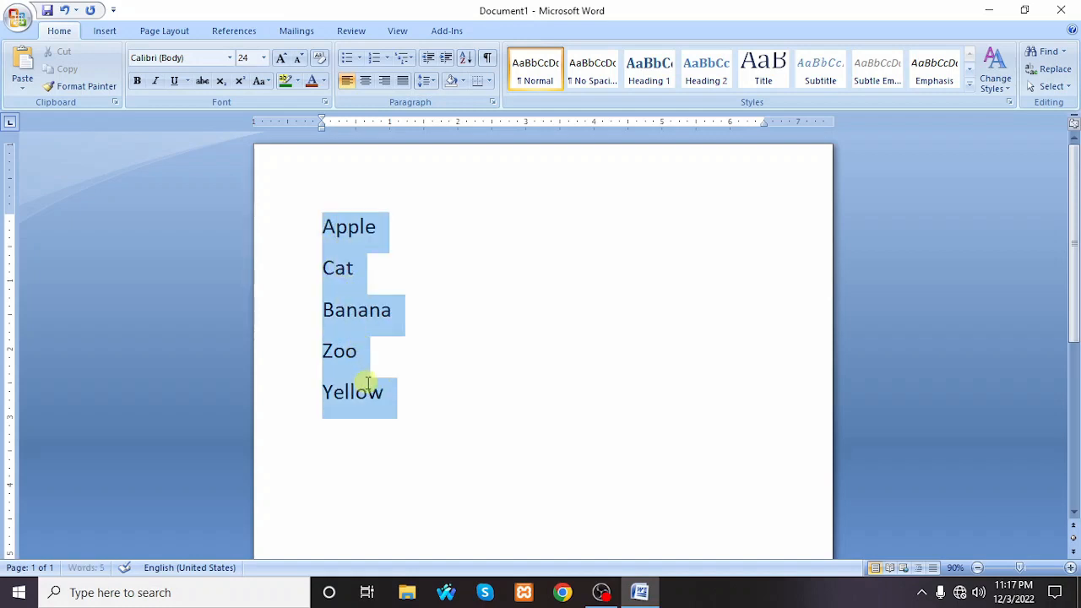
click(328, 234)
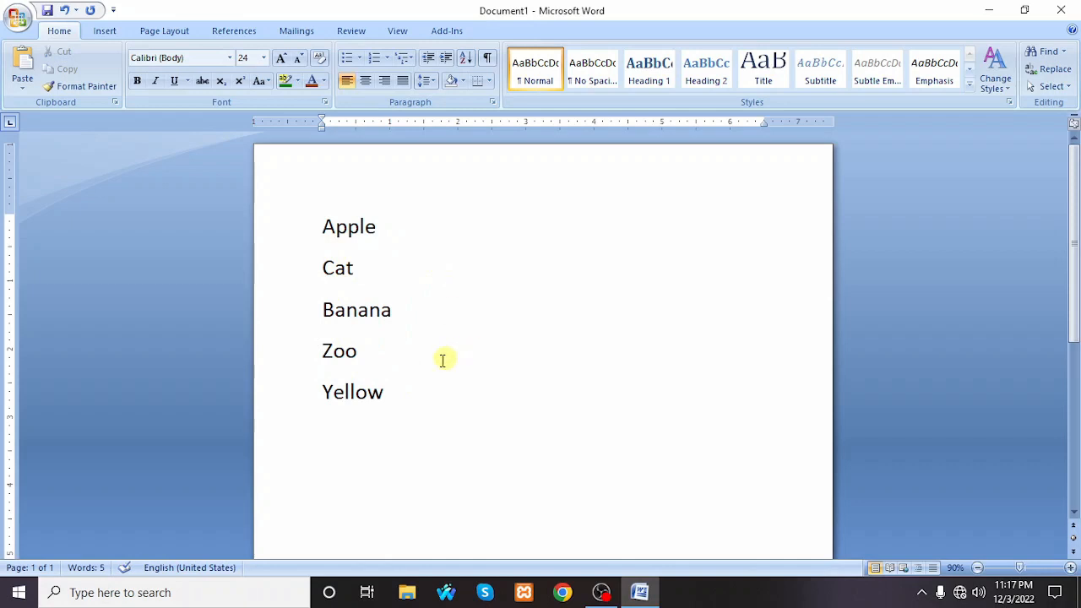
drag(417, 400, 250, 217)
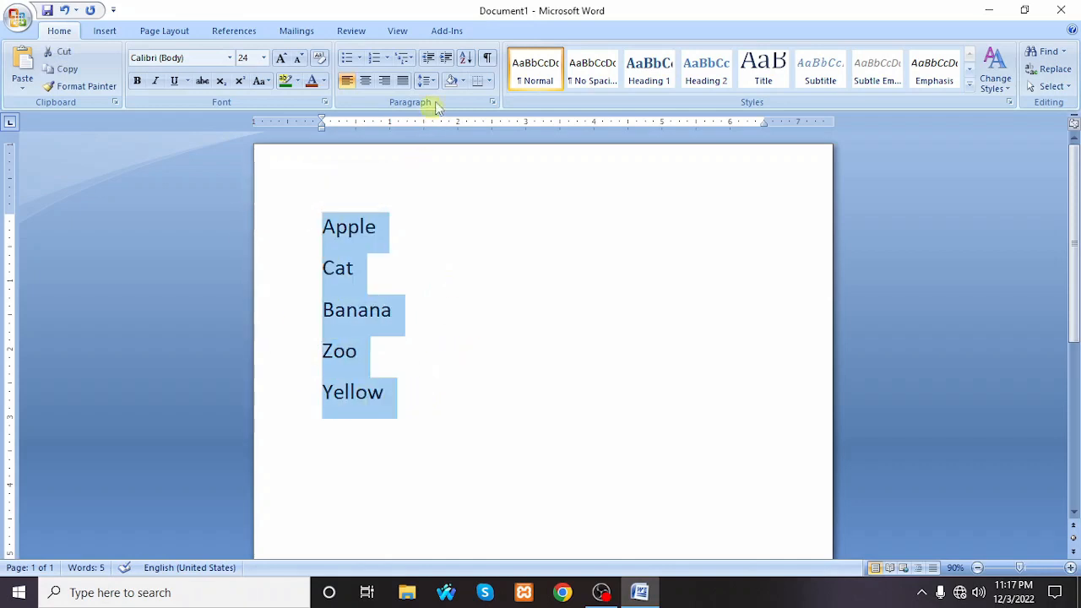
click(463, 59)
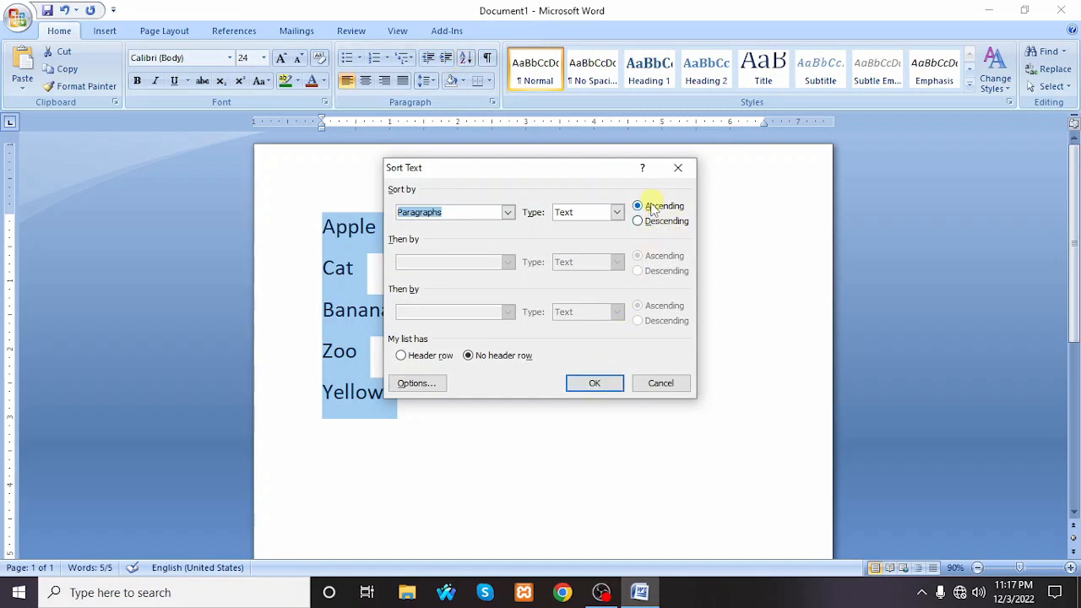
click(648, 207)
click(596, 384)
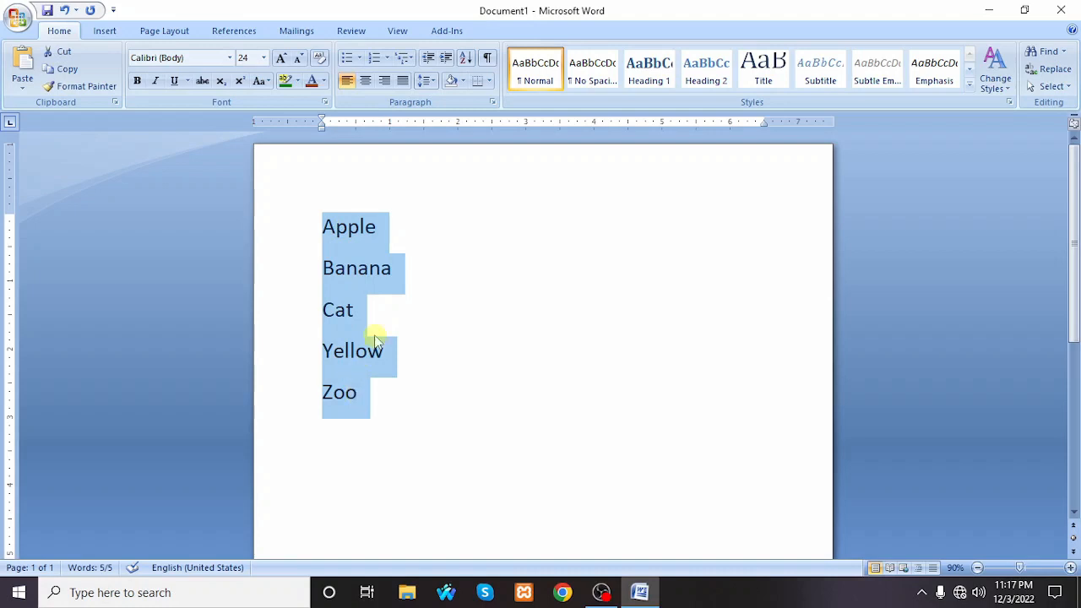
- Sort the five-word list by paragraphs as text in descending order
click(393, 387)
drag(380, 403, 283, 226)
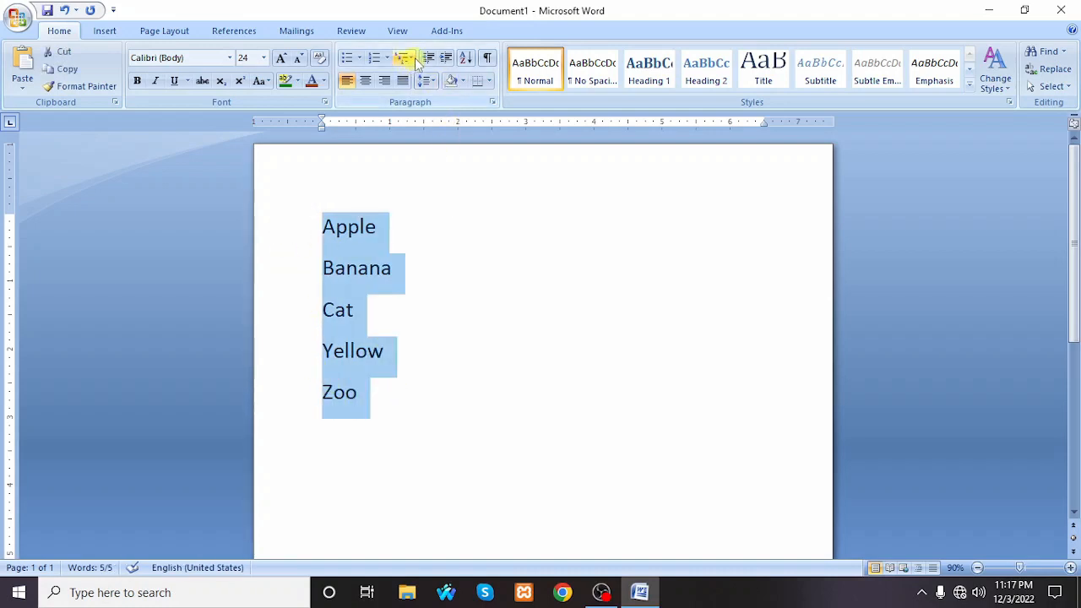
click(465, 57)
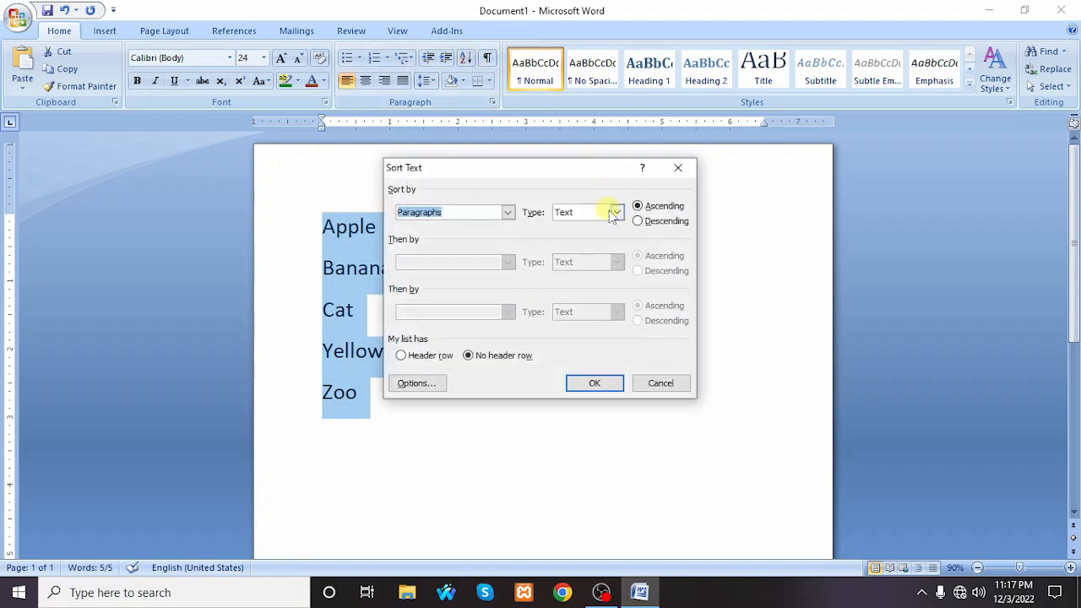
click(638, 221)
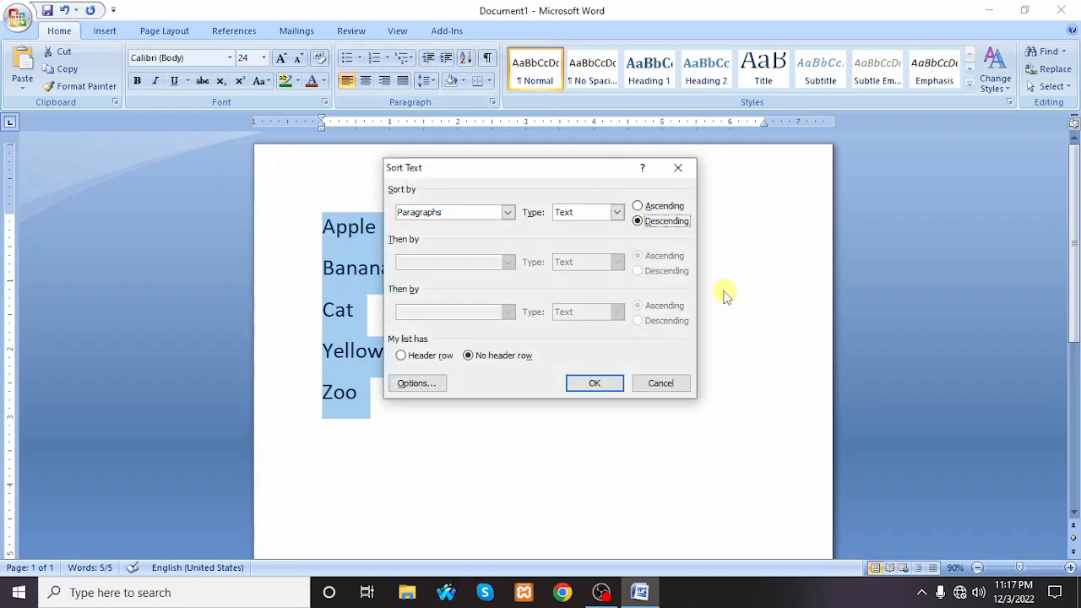
click(591, 386)
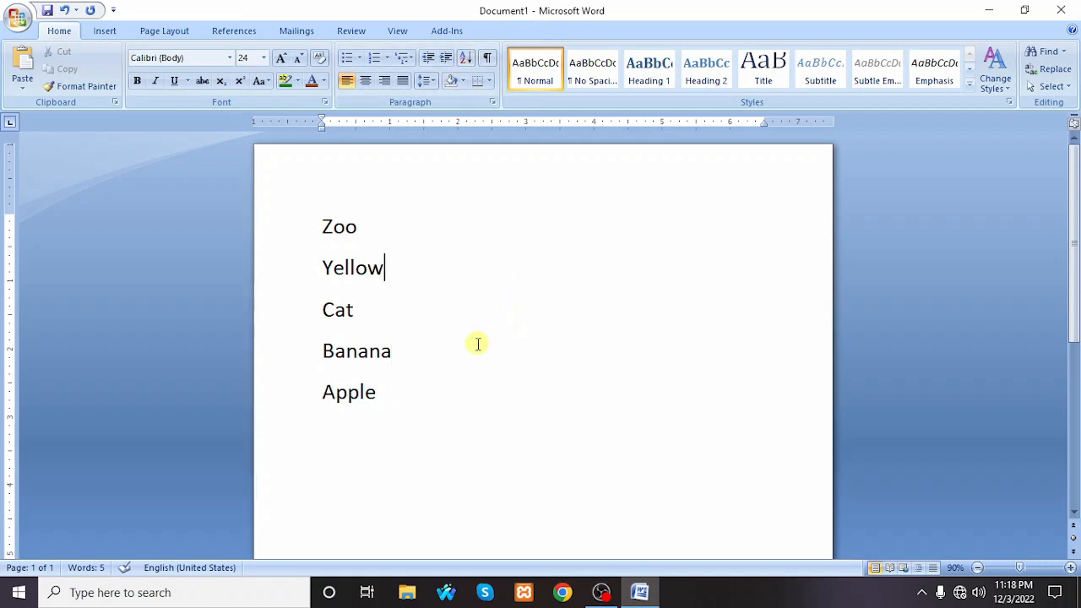
- Show the paragraph formatting marks in the word list and hide them again
key(ctrl+shift+8)
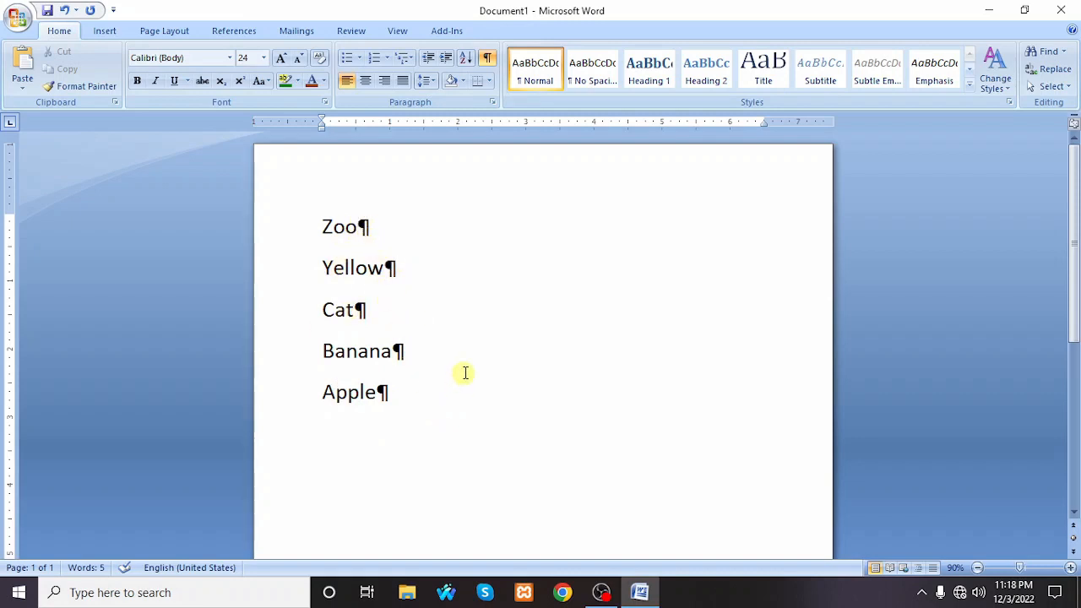
click(488, 58)
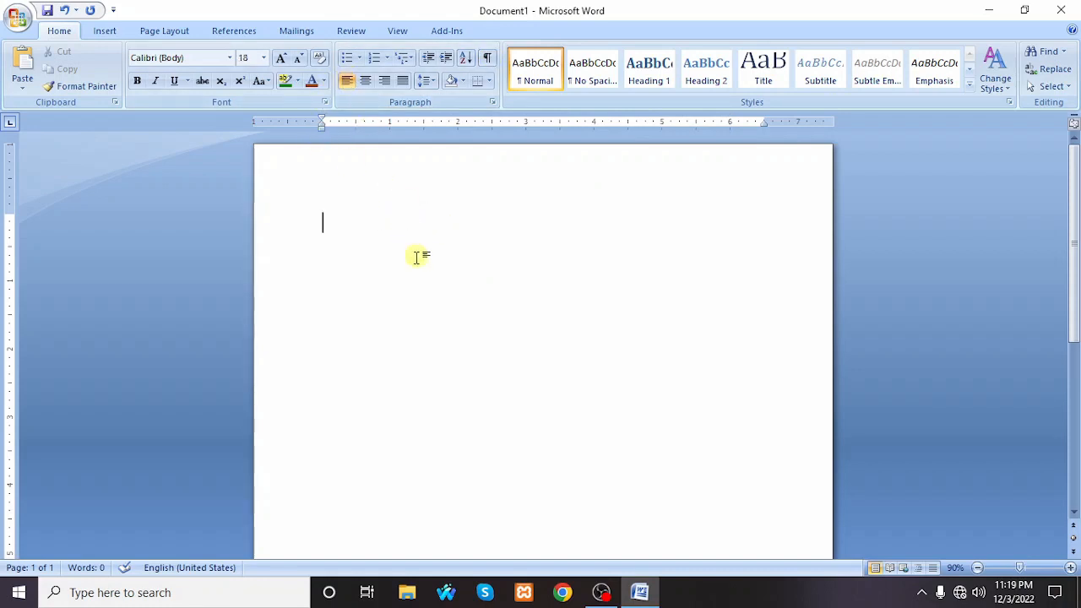
- Generate sample text in the empty document with =rand(3,5) and return to its beginning
text(=rand(3,5)
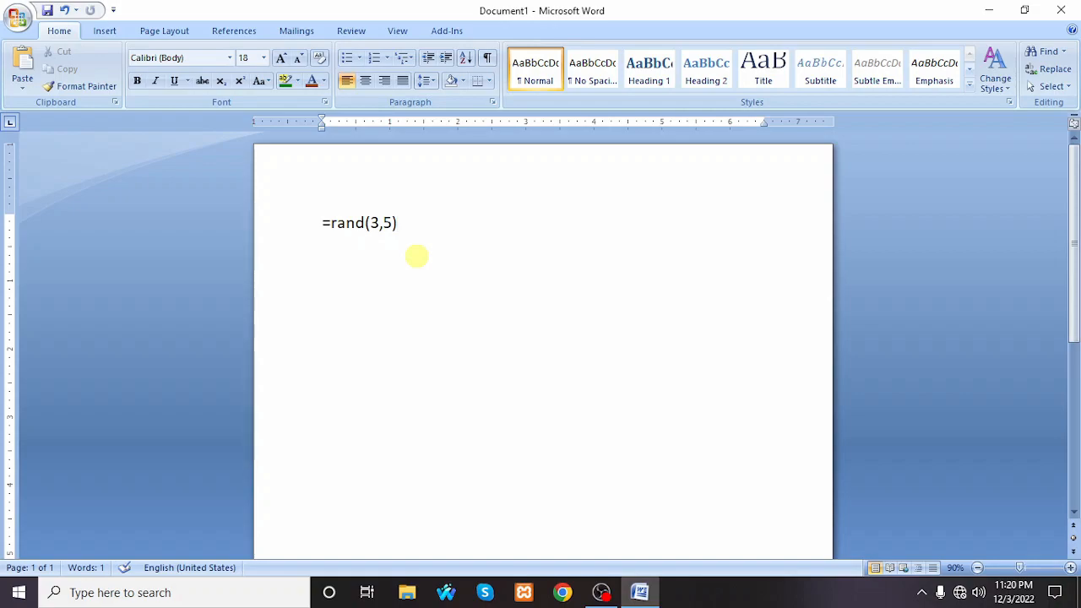
key(Return)
drag(1074, 511, 1074, 160)
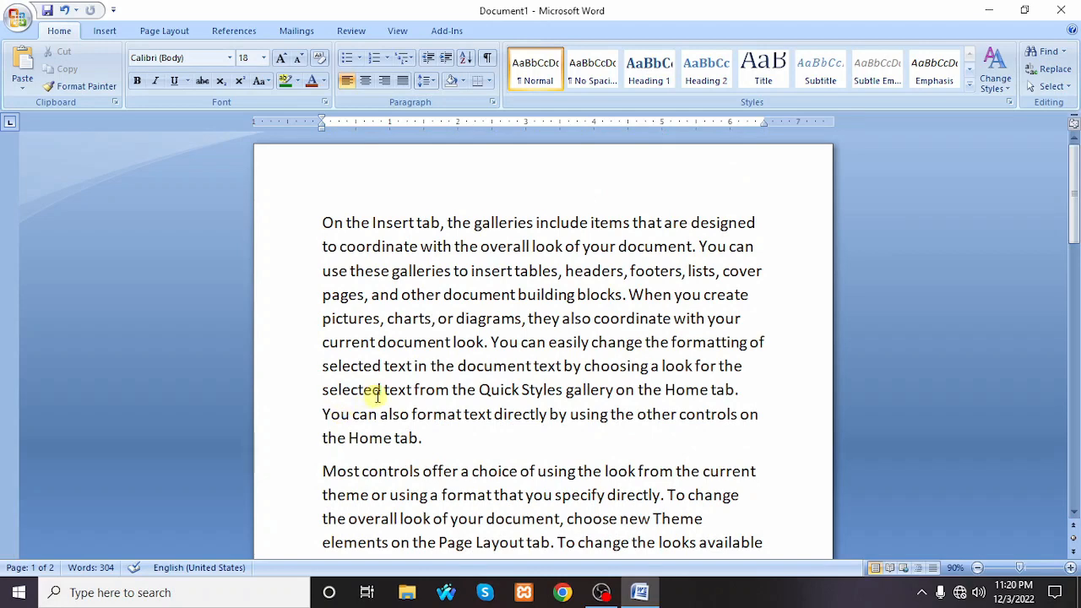
- Set the font size of all the generated sample text to 11
key(ctrl+a)
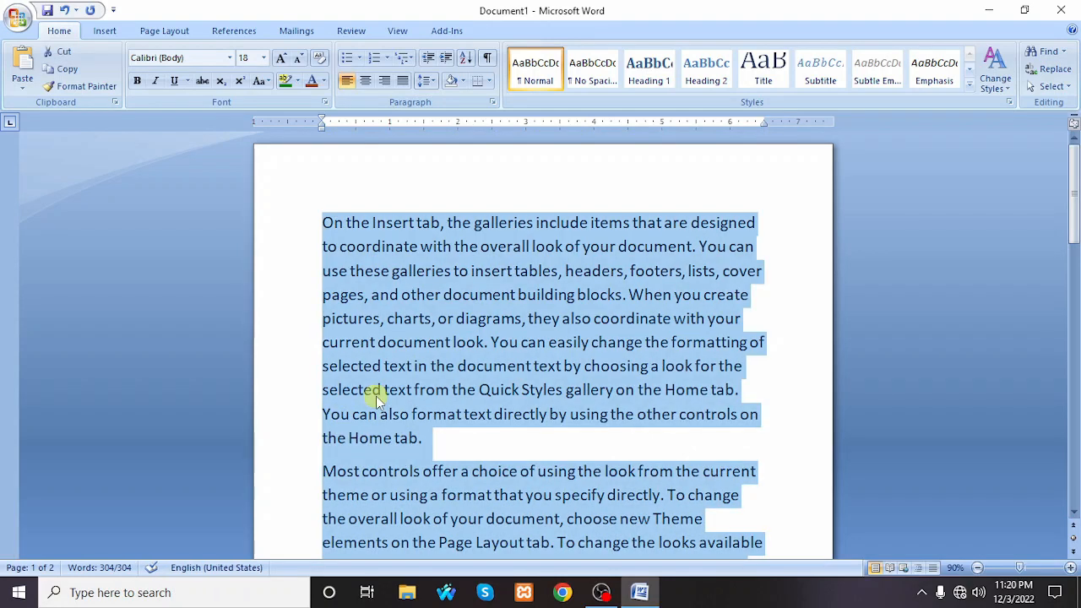
click(263, 57)
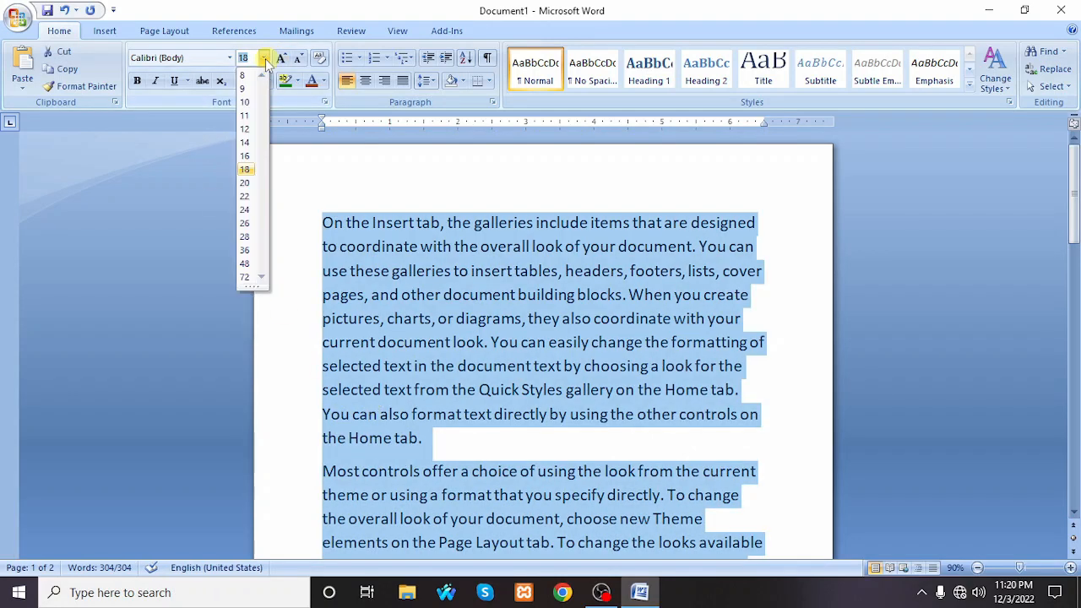
click(244, 115)
click(326, 218)
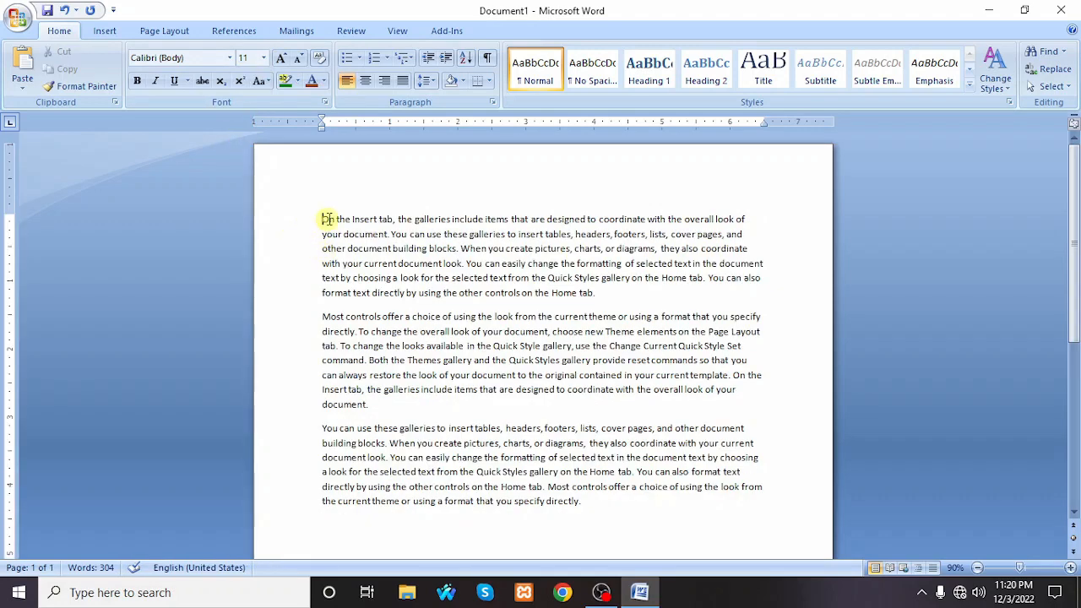
- Align the whole first paragraph of the sample text to the right
drag(321, 218, 348, 292)
click(782, 246)
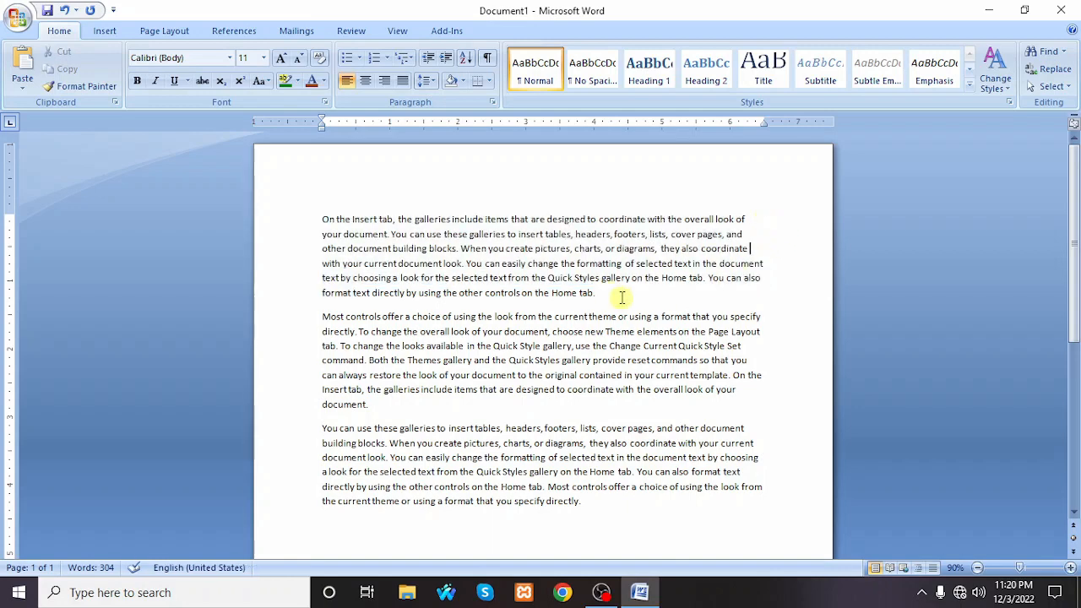
drag(623, 294, 284, 215)
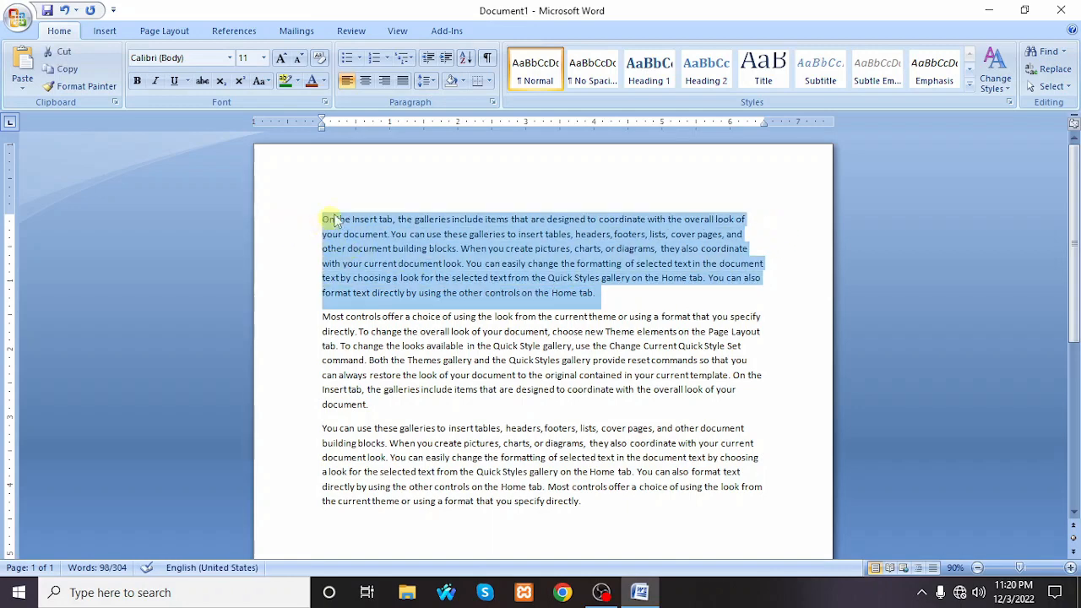
click(383, 82)
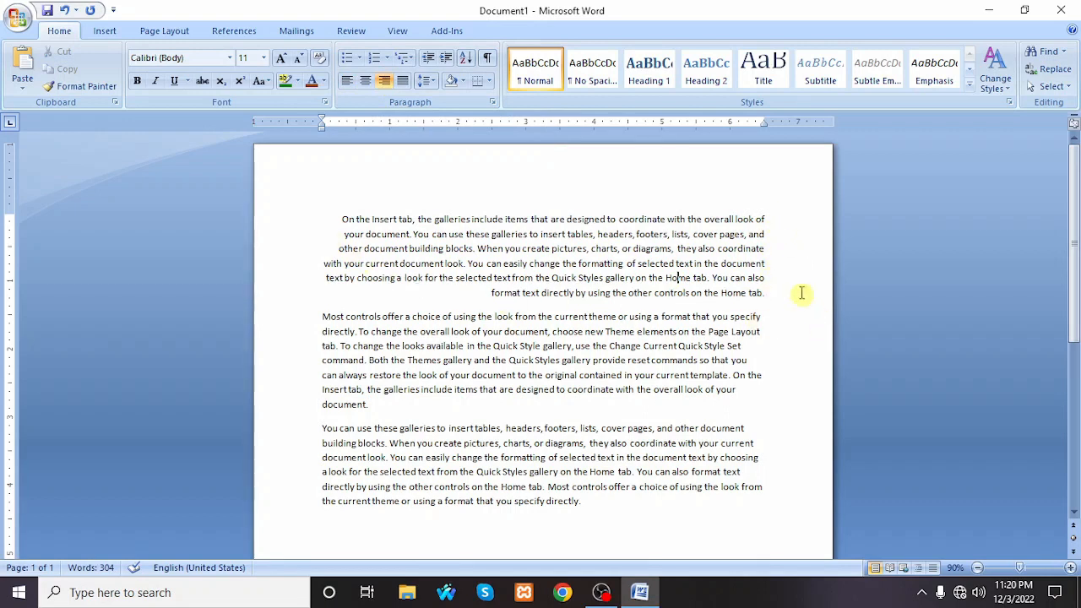
- Left-align the first paragraph and switch it back to right alignment
drag(799, 293, 328, 219)
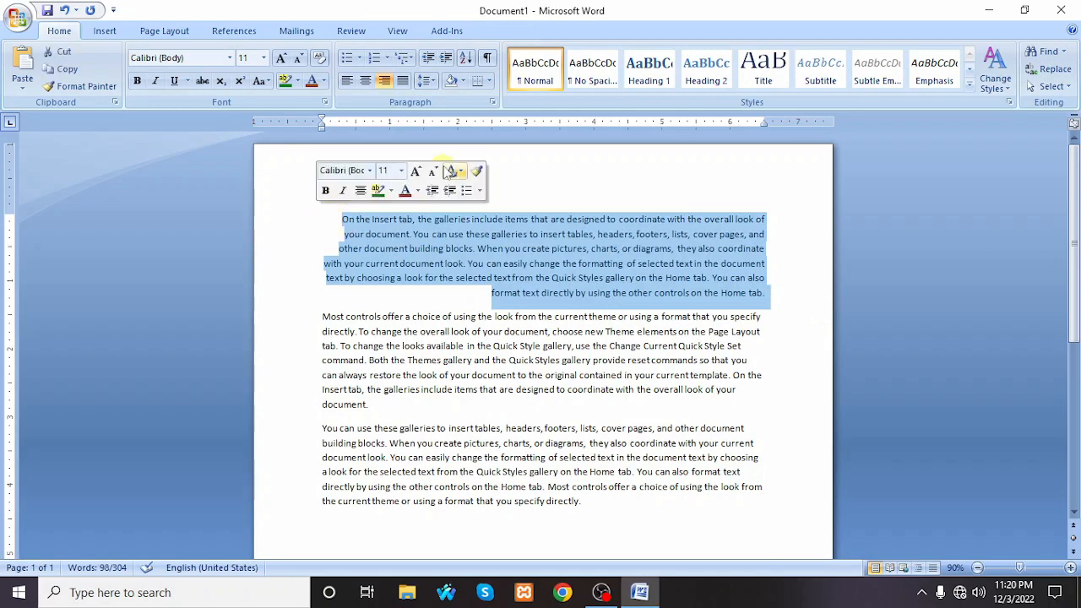
click(347, 81)
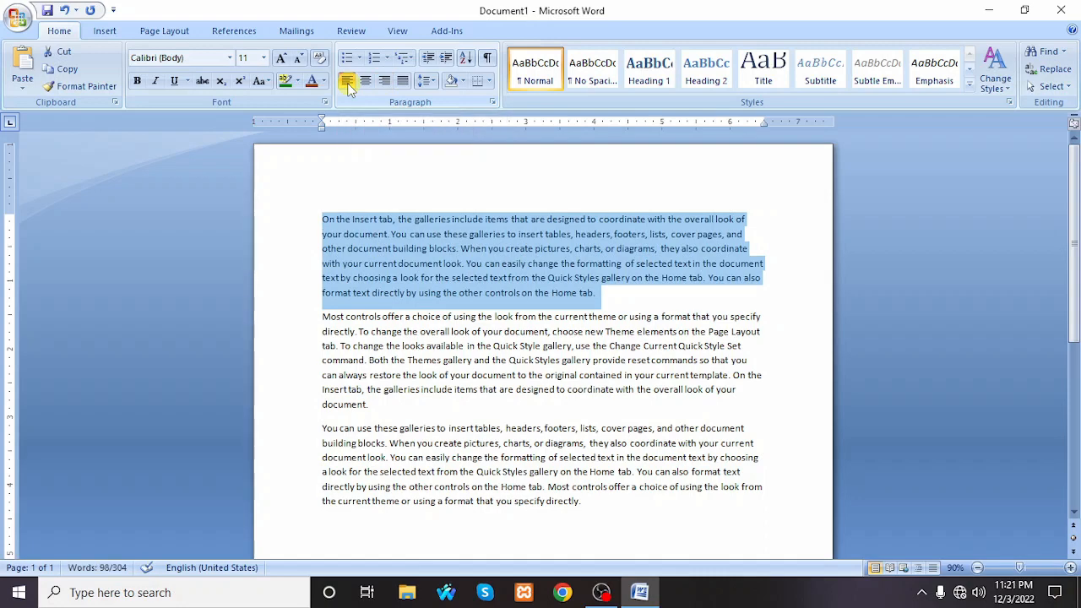
click(391, 79)
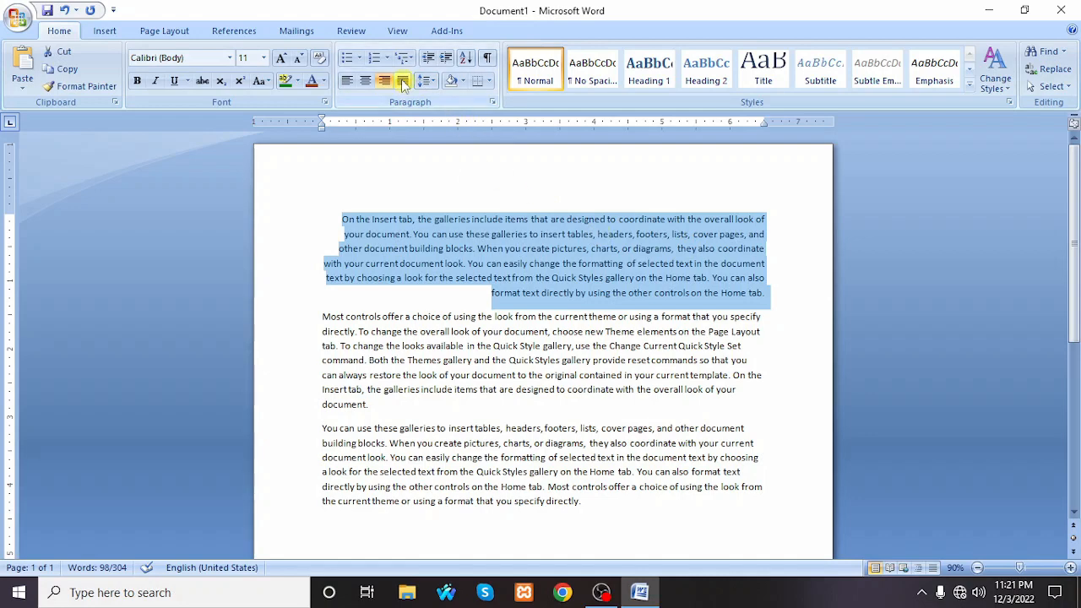
- Justify the first paragraph and clear the selection
click(403, 81)
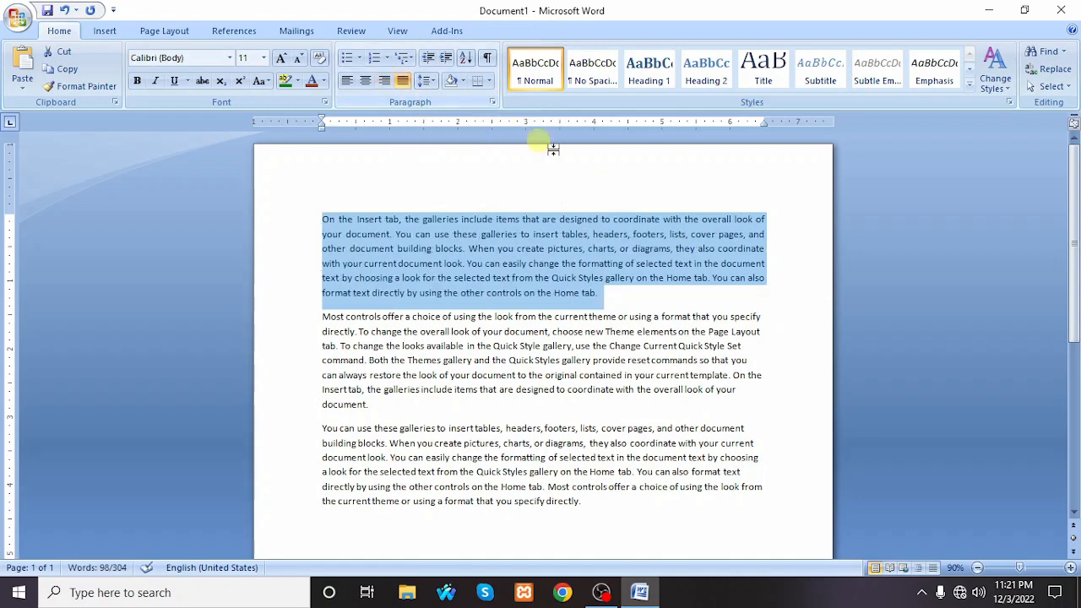
click(647, 295)
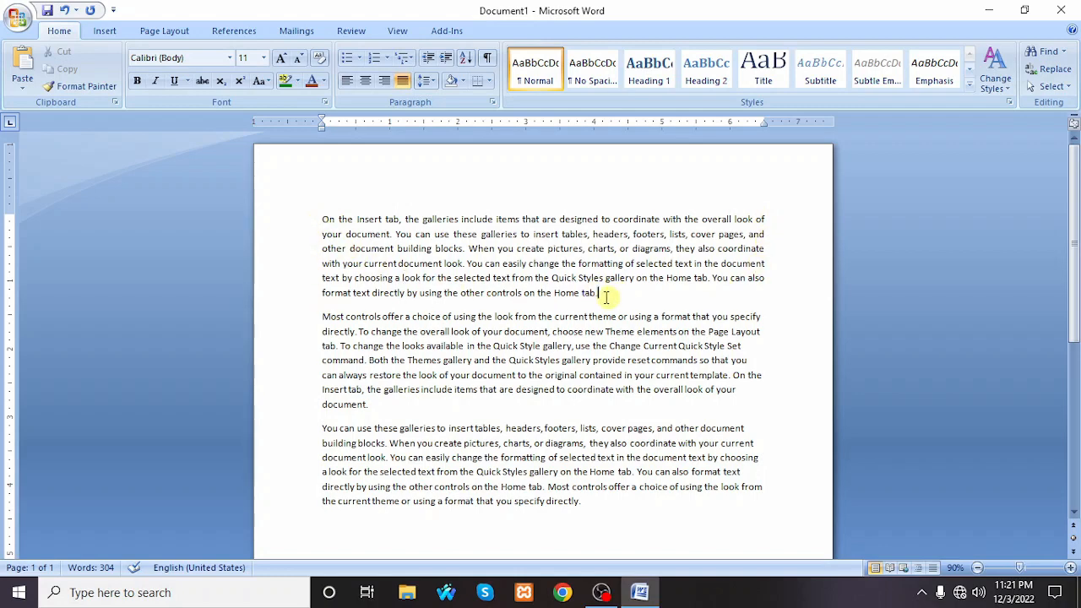
- Center the whole first paragraph of the sample text
drag(605, 297, 329, 237)
click(478, 266)
drag(624, 293, 303, 222)
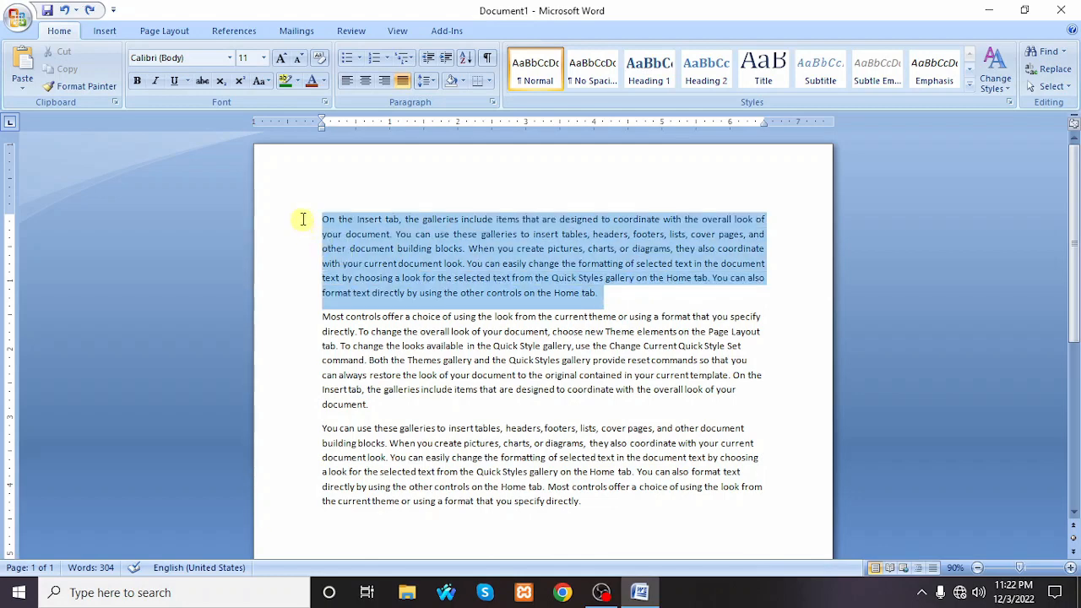
click(366, 81)
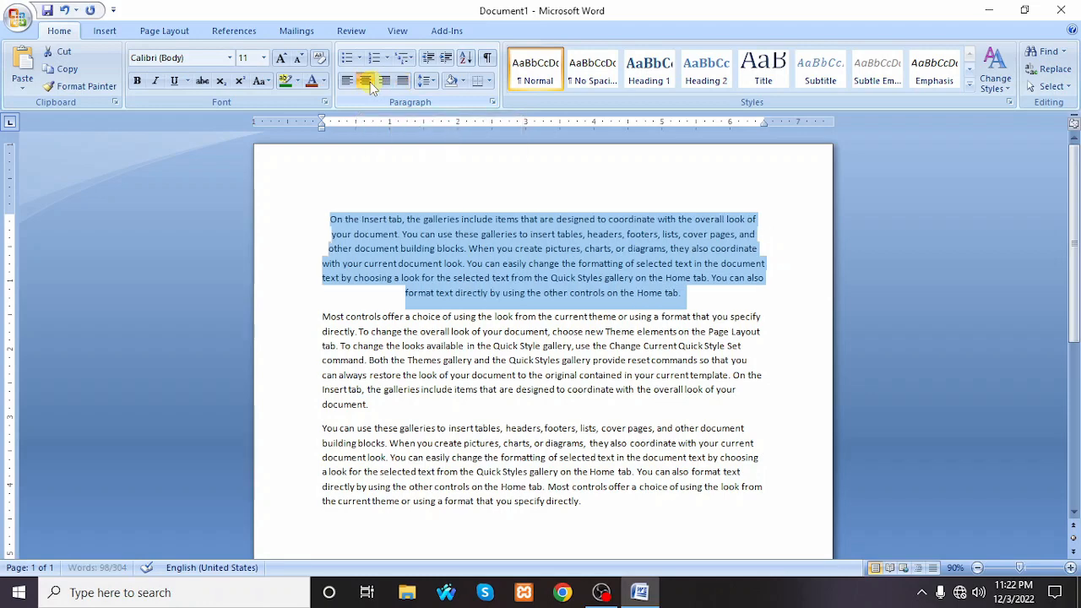
click(474, 267)
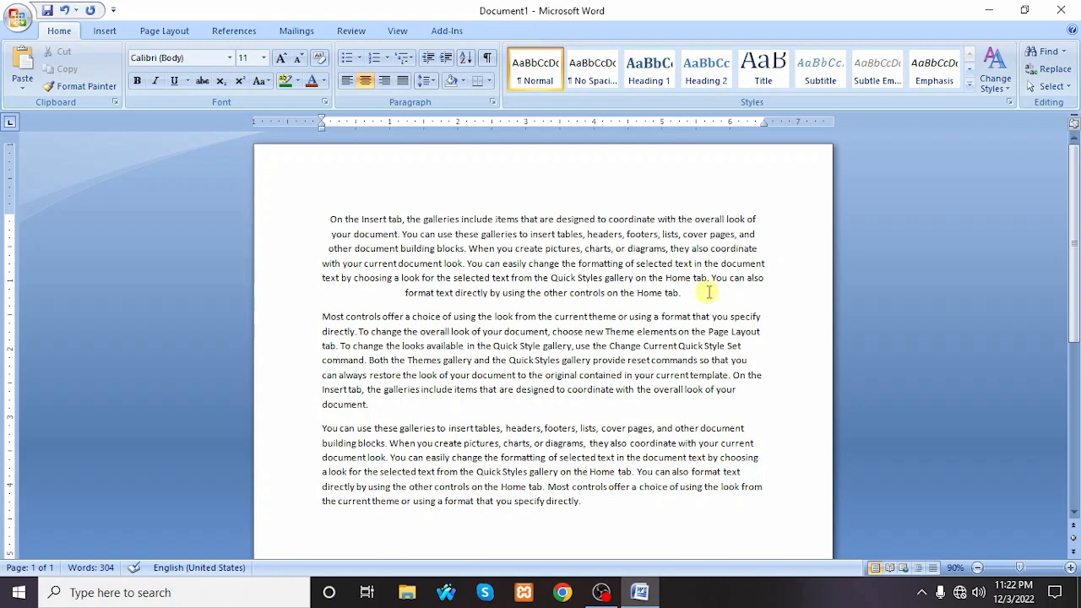
- Change the centered first paragraph to right alignment
drag(709, 292, 338, 222)
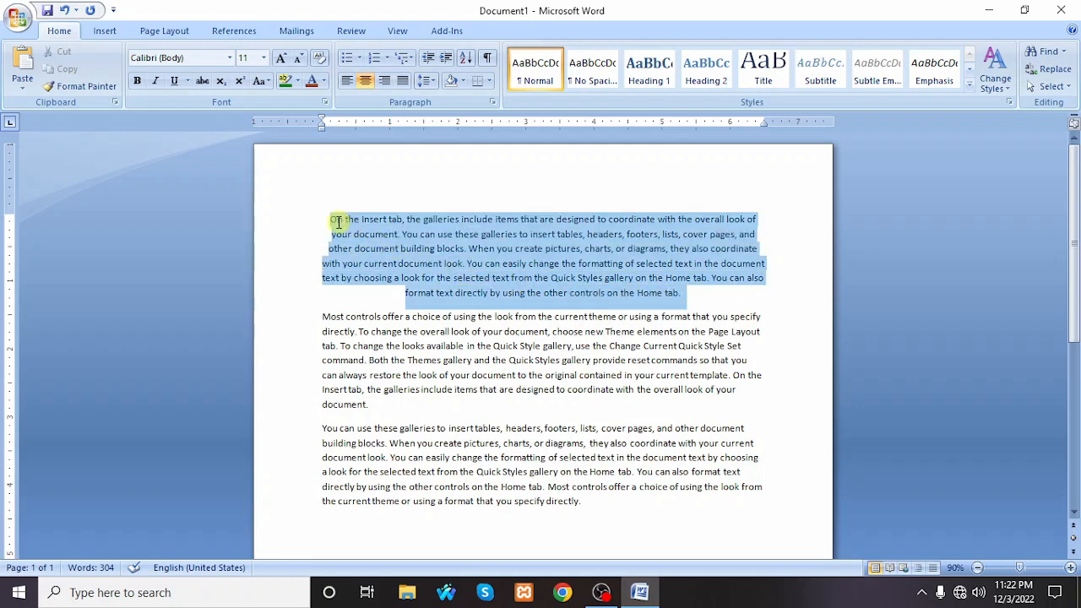
click(707, 297)
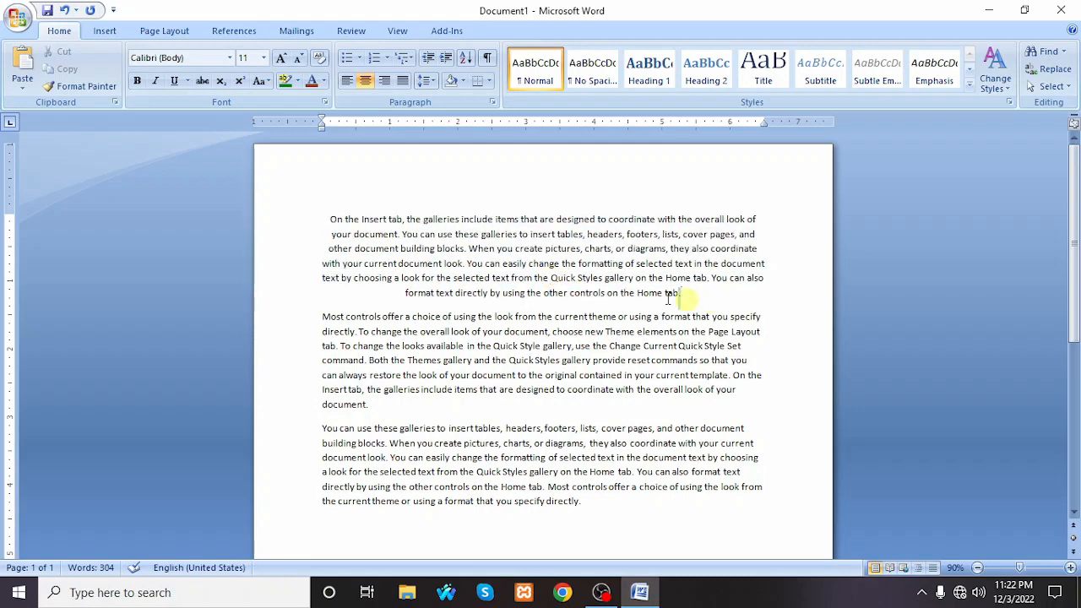
drag(668, 297, 336, 225)
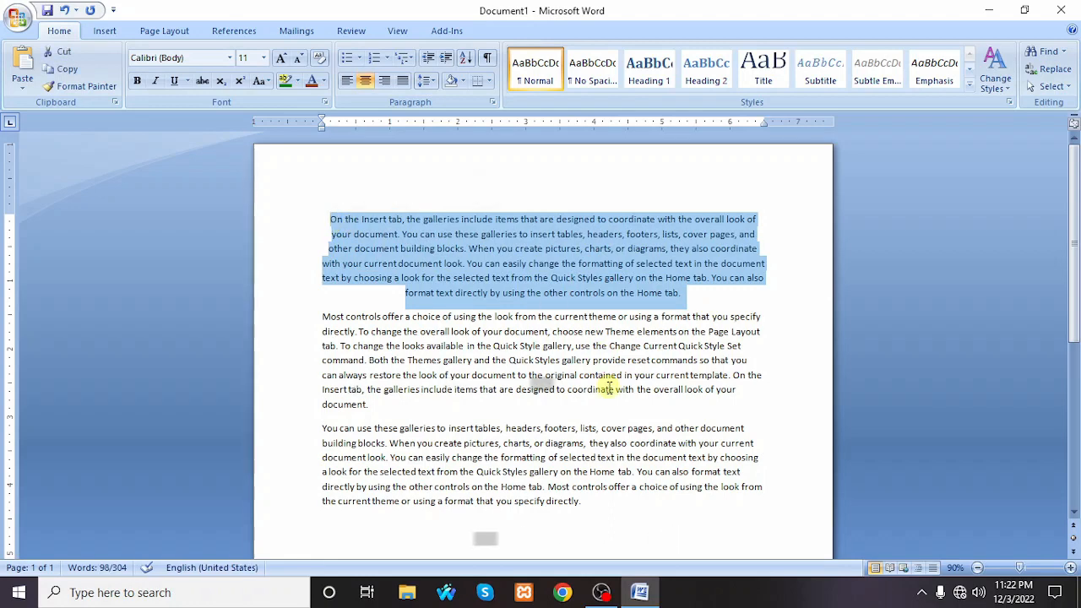
key(ctrl+r)
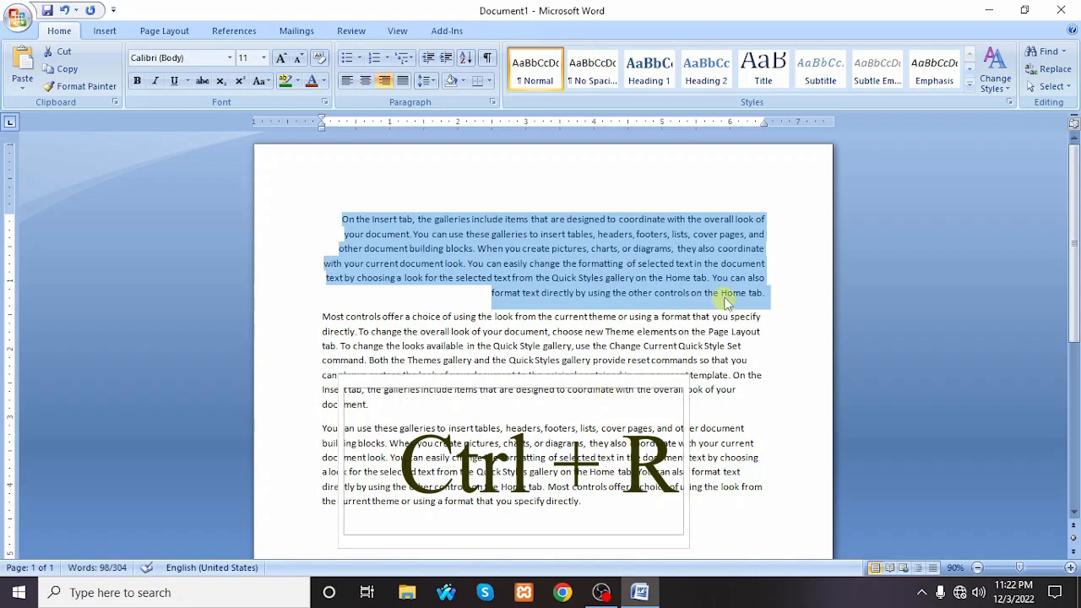
- Select the whole first paragraph and align it left
click(767, 222)
drag(778, 293, 321, 203)
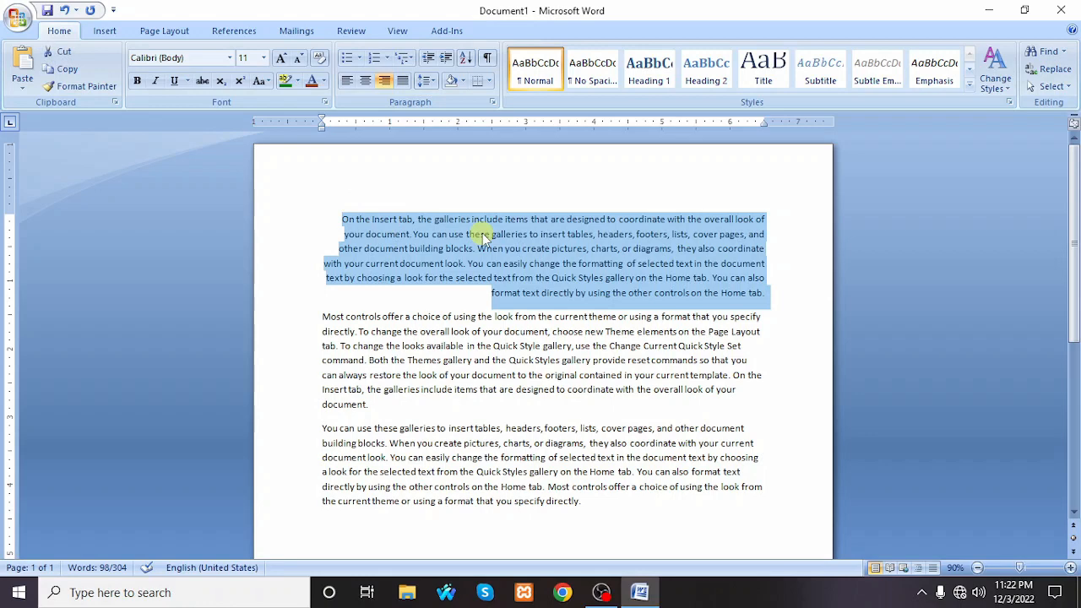
key(ctrl+l)
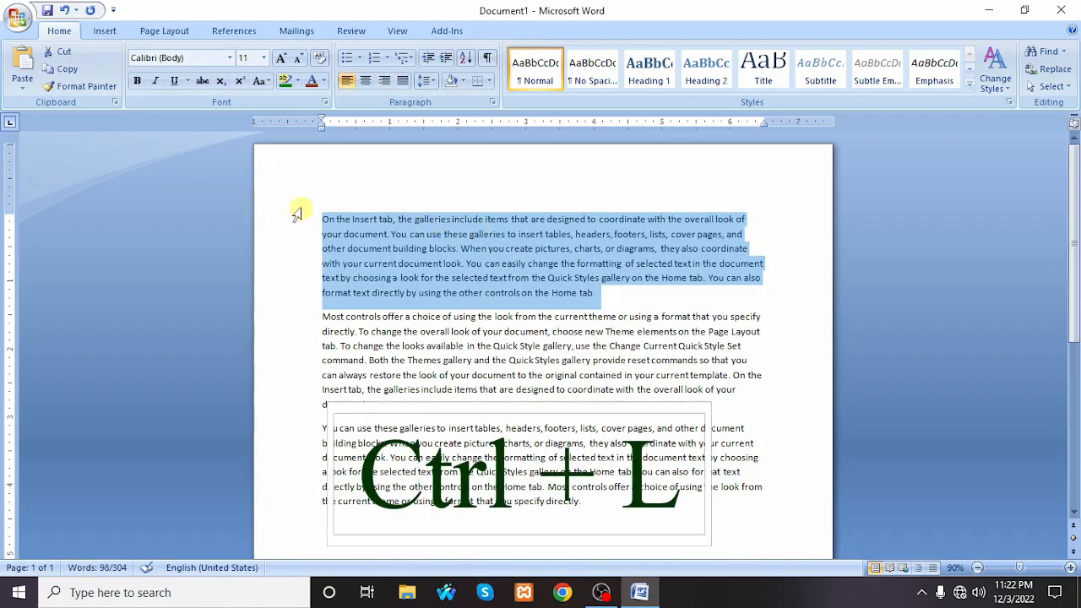
- Italicize and justify the entire first paragraph
click(588, 277)
drag(595, 293, 321, 213)
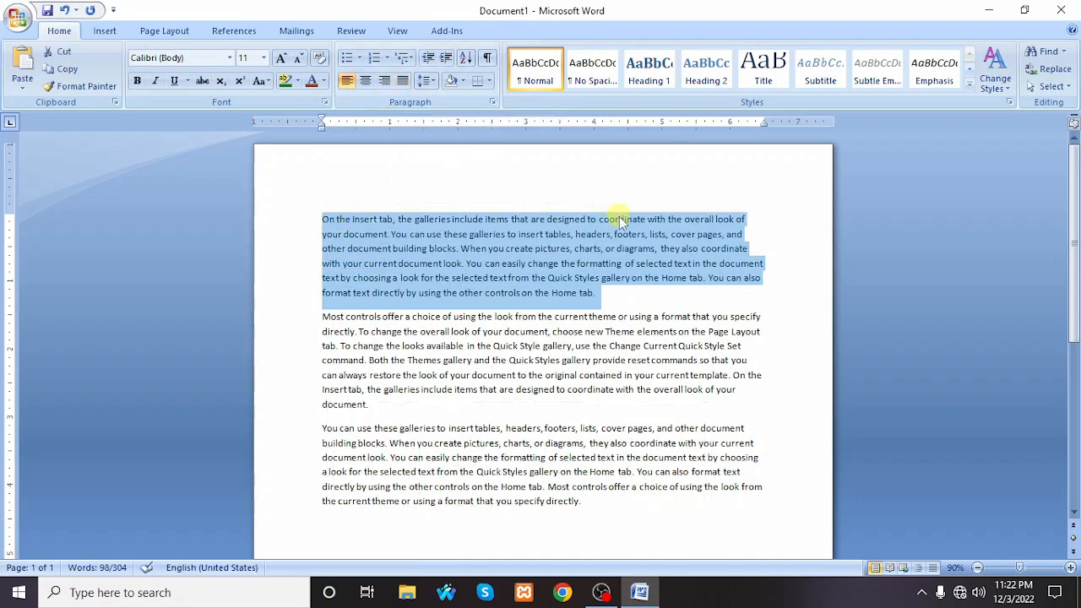
key(ctrl+i)
key(ctrl+j)
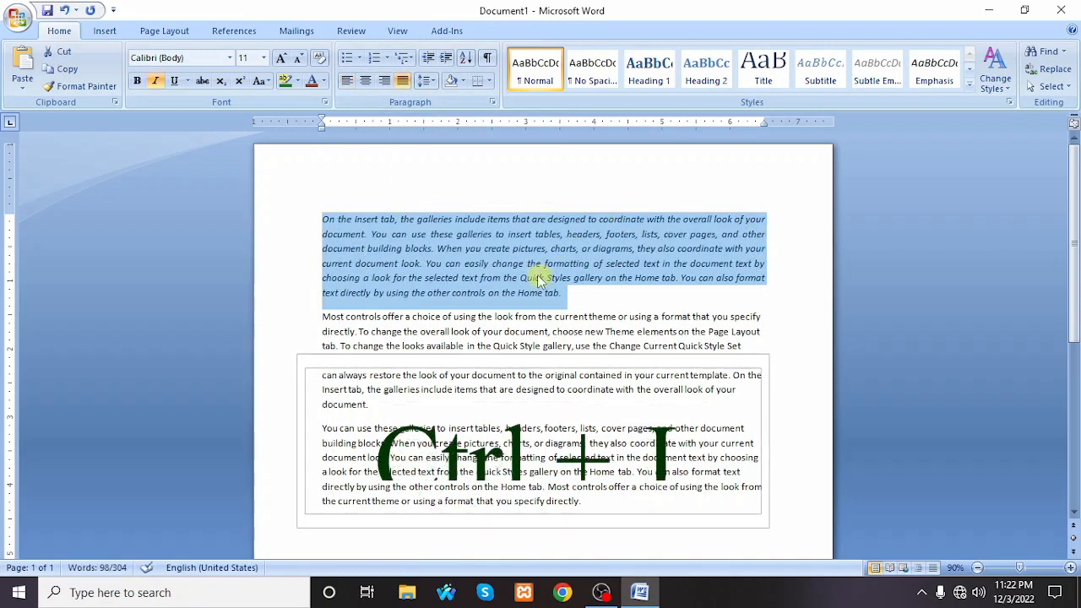
click(538, 278)
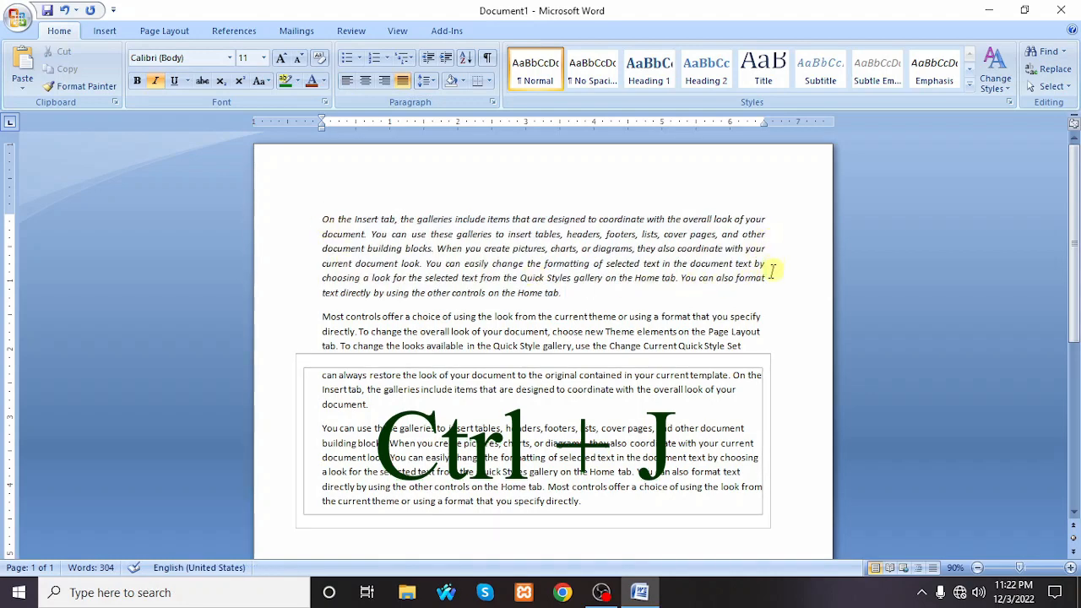
- Center the italic first paragraph and remove its italic formatting
drag(570, 293, 328, 205)
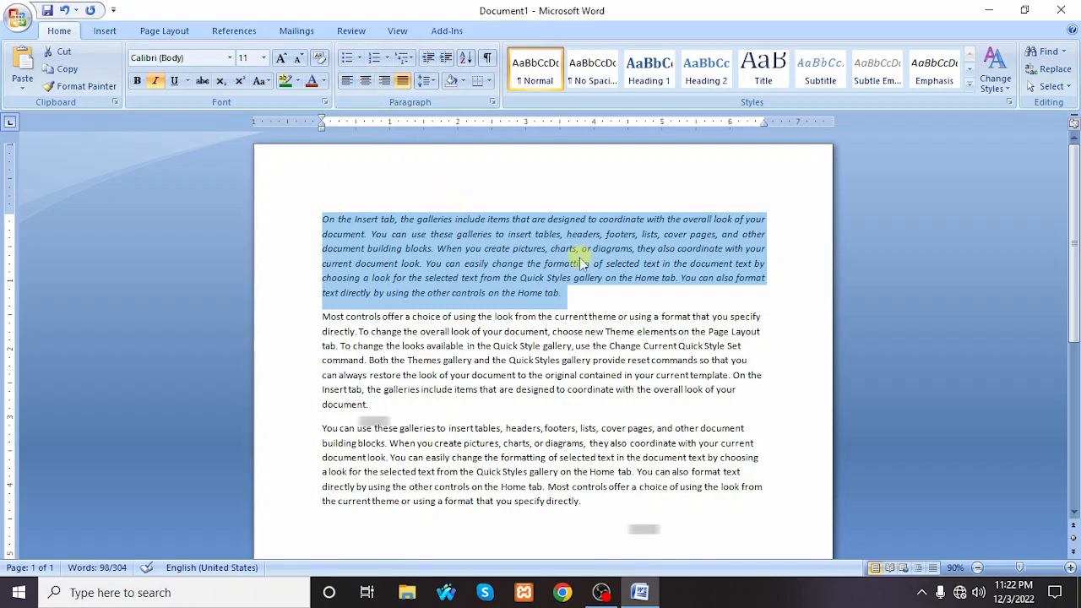
key(ctrl+e)
click(557, 282)
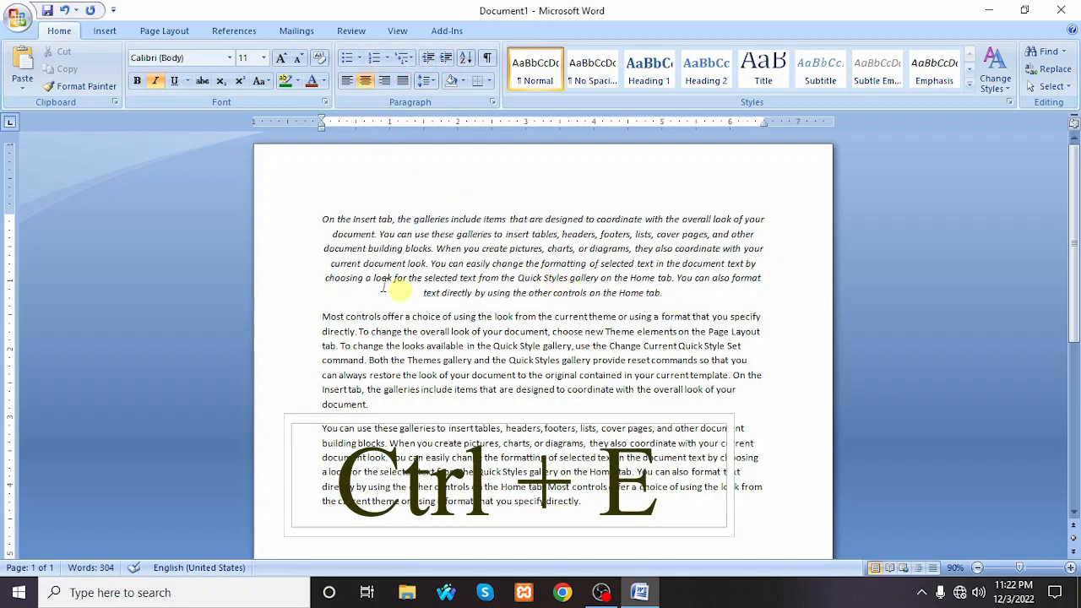
drag(696, 291, 259, 203)
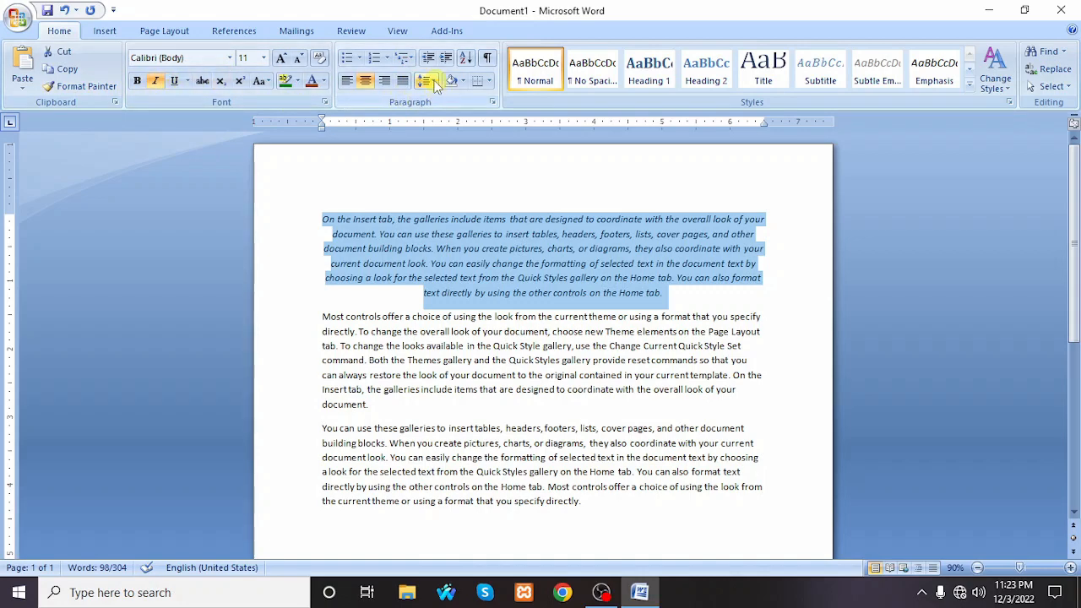
key(ctrl+i)
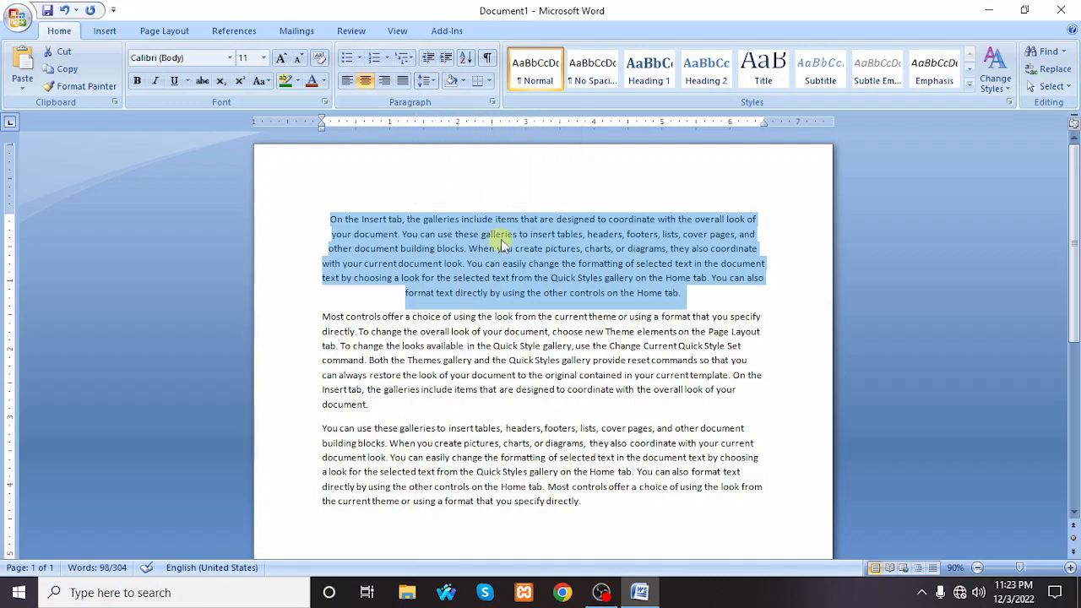
- Set the first paragraph's font size to 16
click(683, 292)
drag(683, 292, 273, 208)
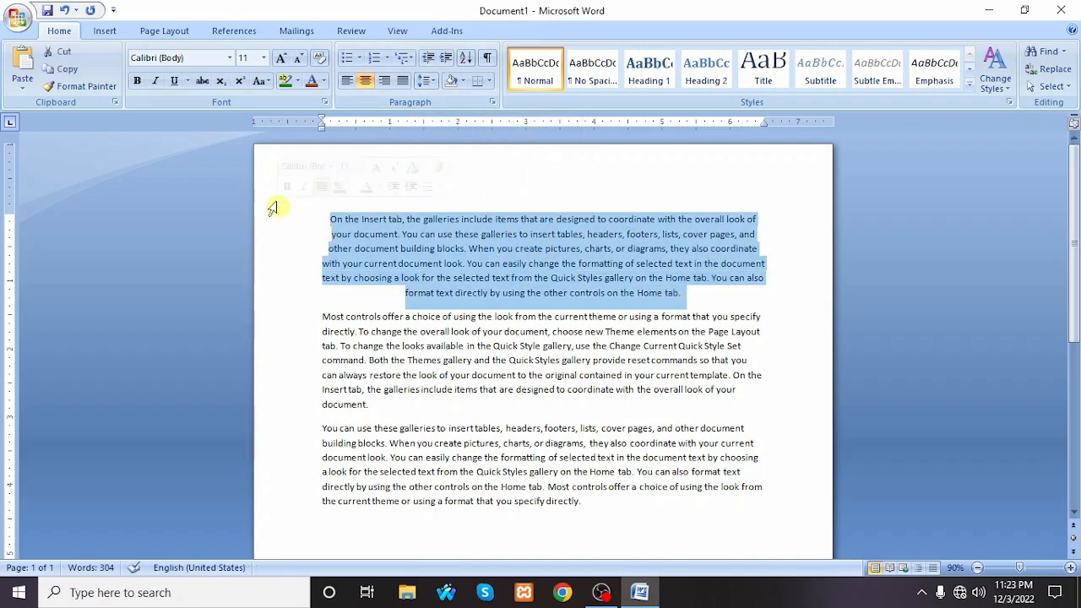
click(263, 57)
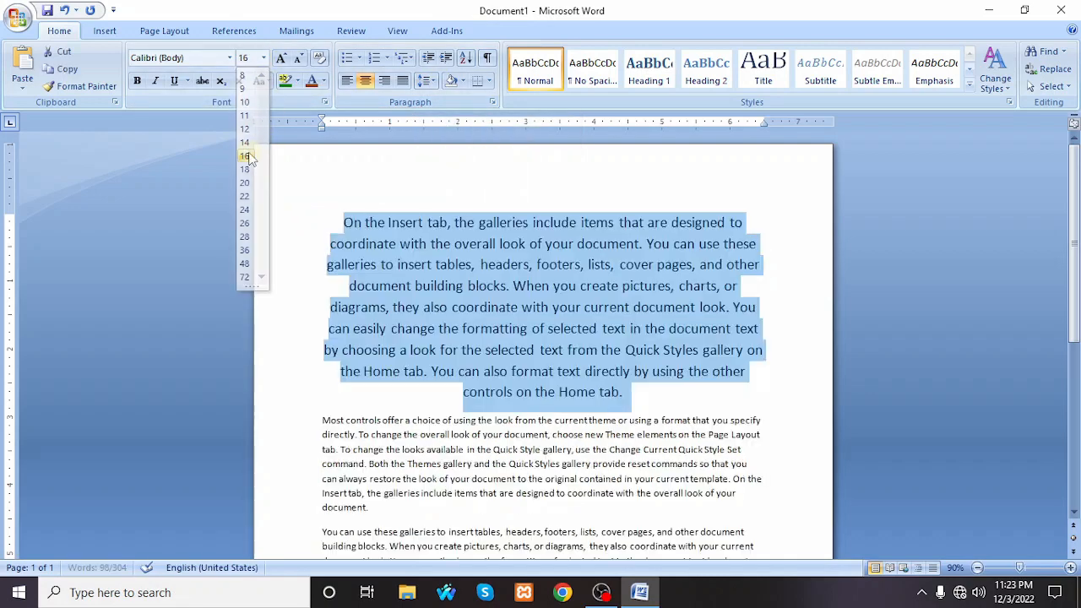
click(245, 155)
click(582, 307)
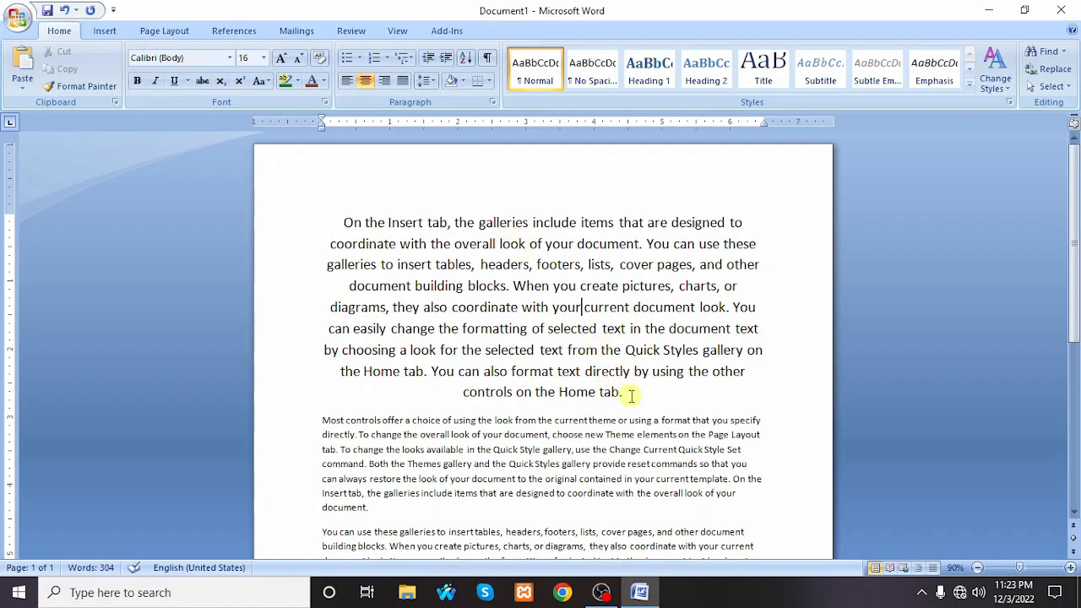
- Set the first paragraph's line spacing to 3.0
drag(631, 396, 329, 222)
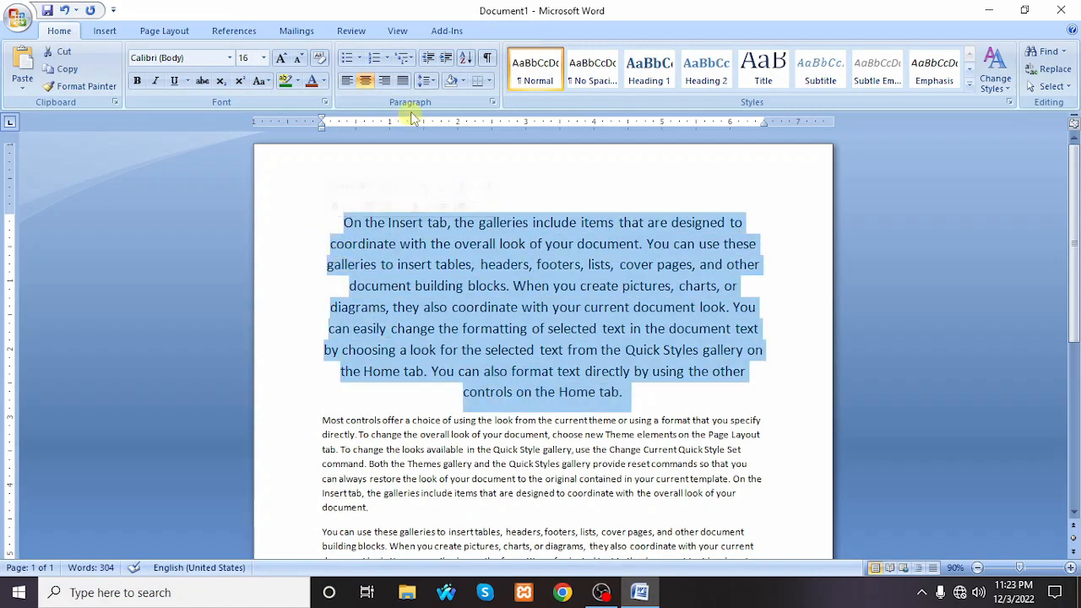
click(432, 85)
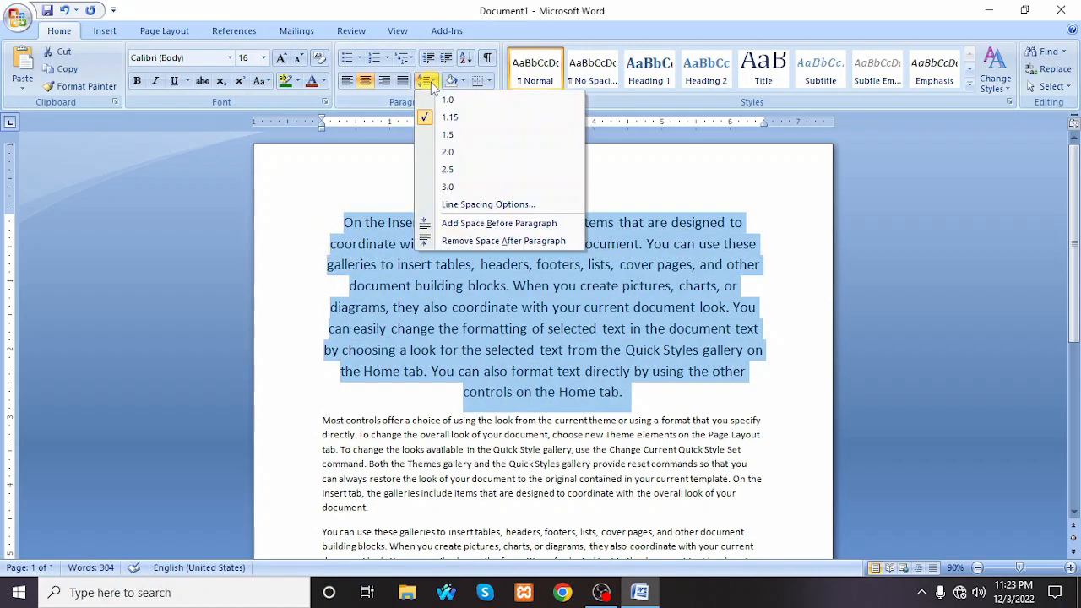
click(448, 187)
click(537, 331)
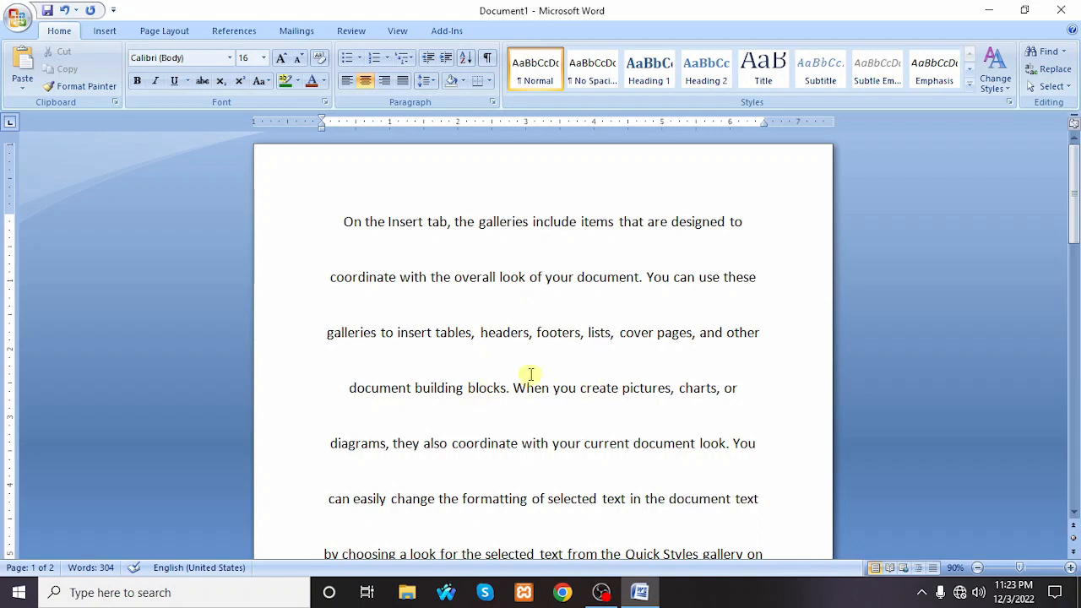
click(433, 84)
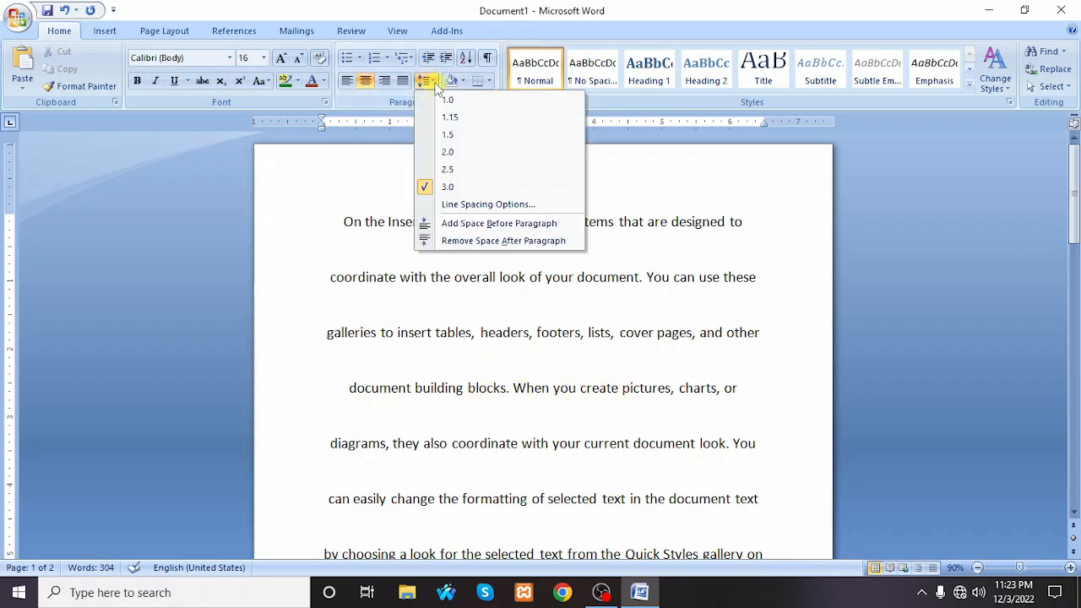
click(351, 186)
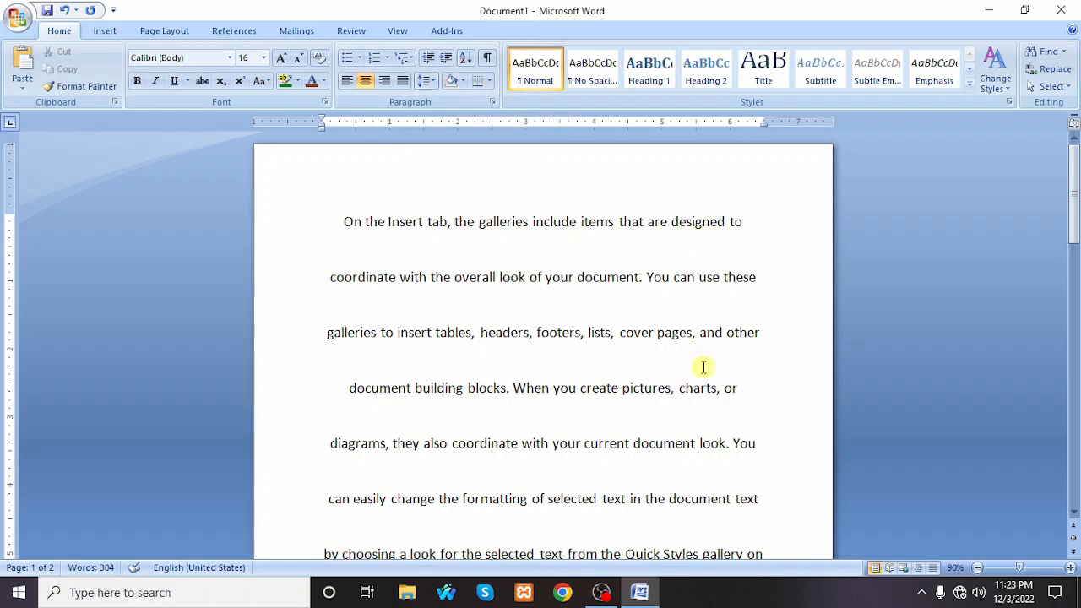
- Undo the first paragraph's line spacing, font size, italic removal and centering changes, and clear the selection
key(ctrl+z)
key(ctrl+z)
key(ctrl+z)
key(ctrl+z)
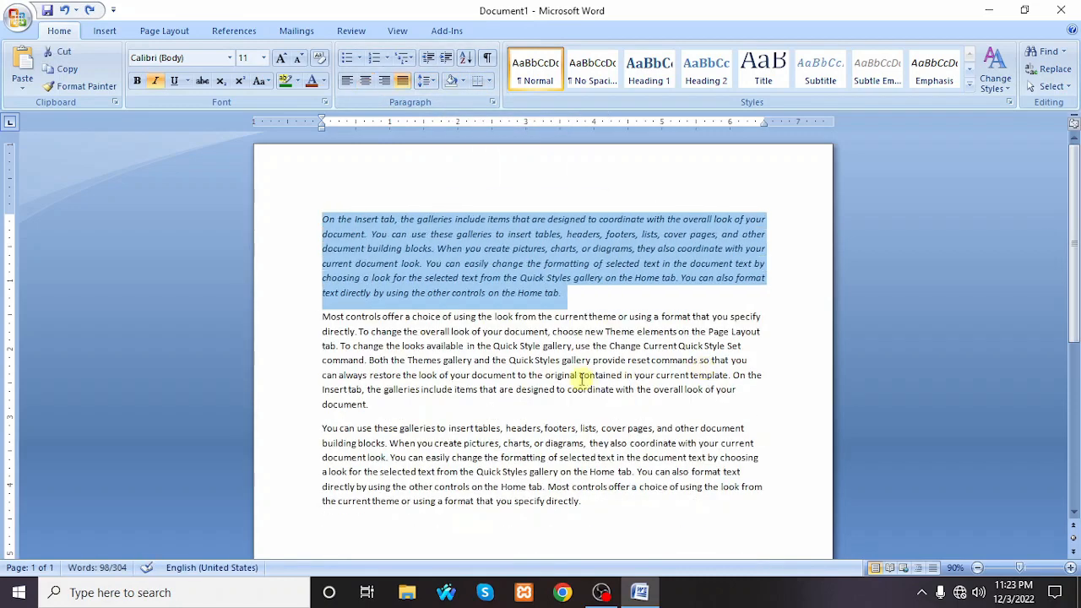
click(581, 377)
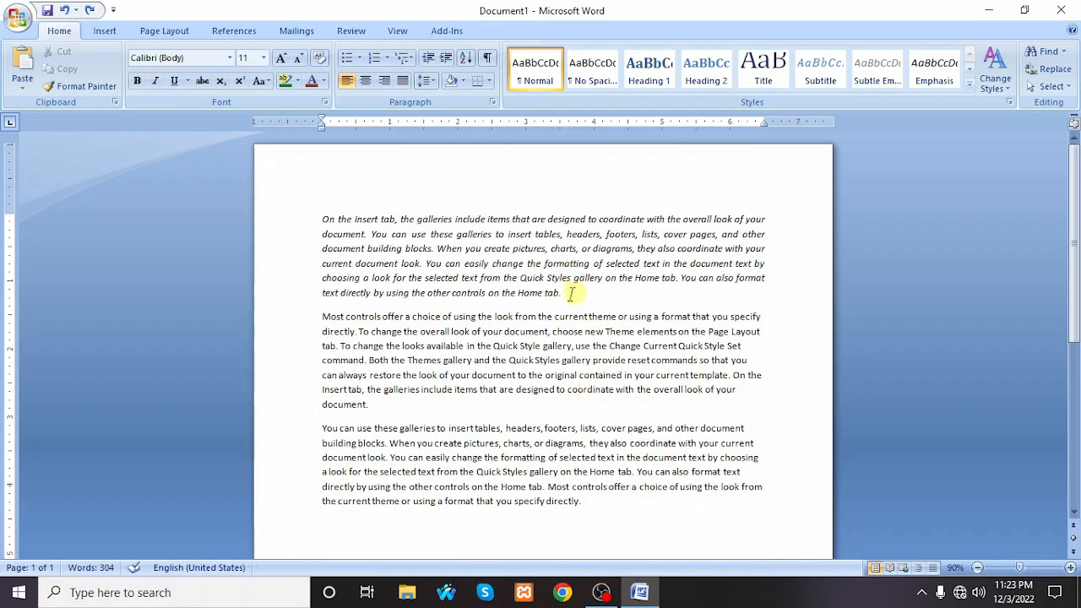
click(299, 81)
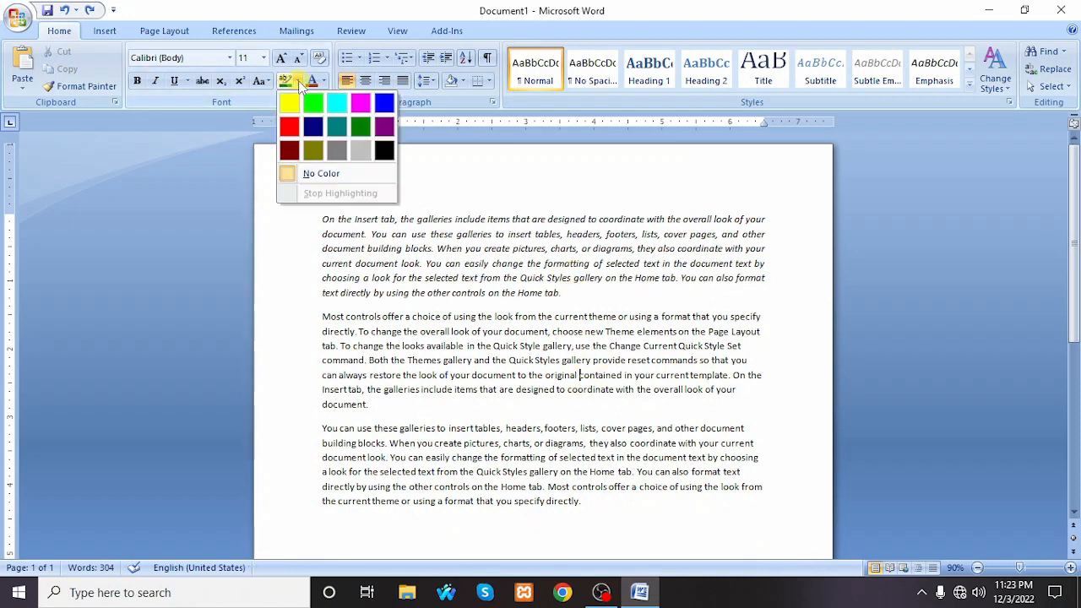
click(325, 80)
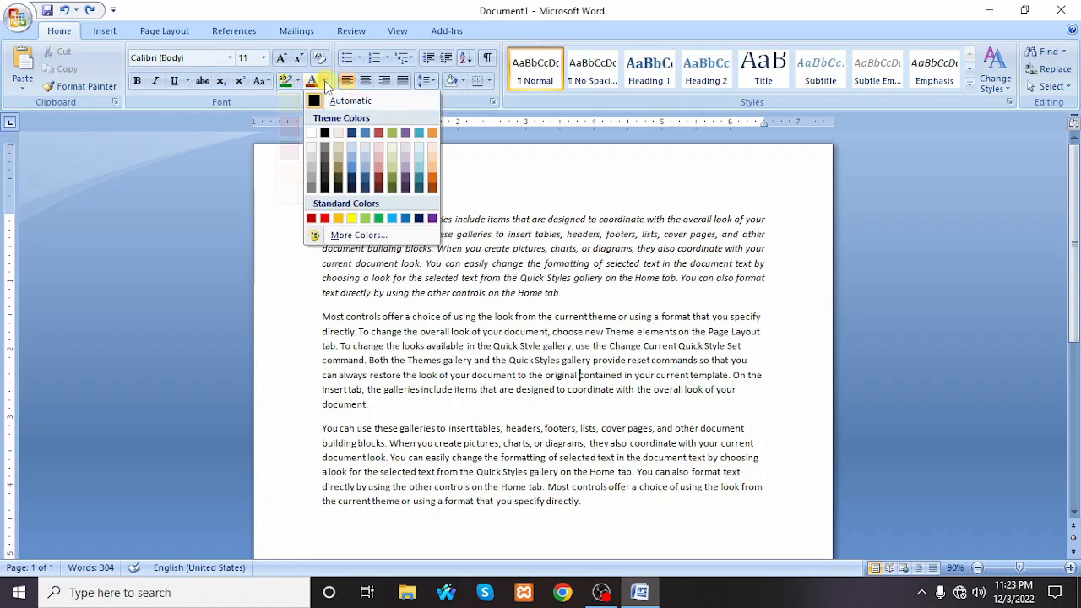
click(342, 213)
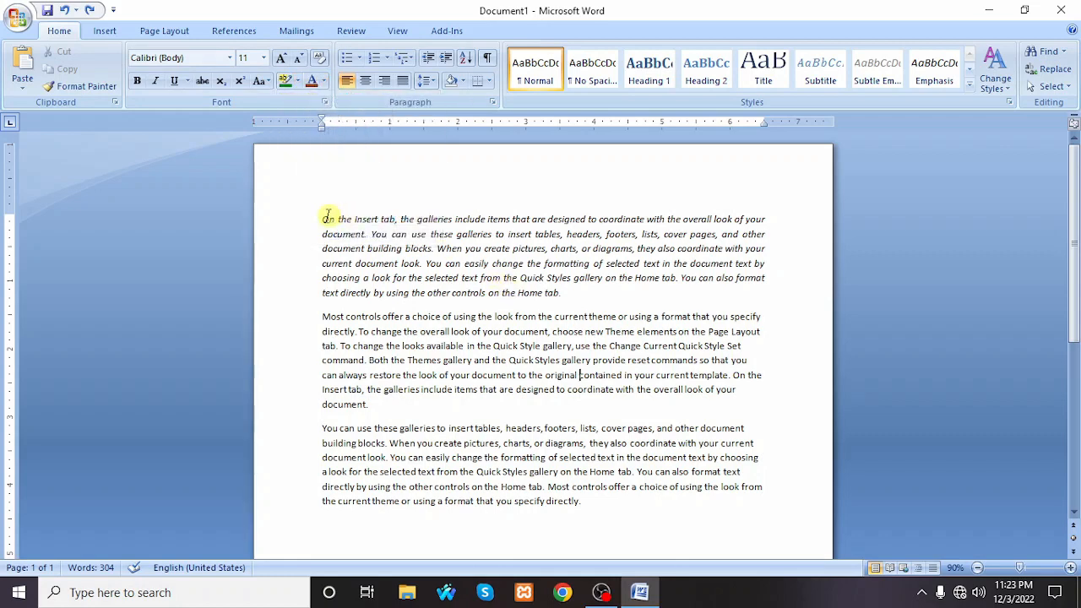
- Highlight the opening words "On the Insert tab" of the first paragraph in bright green
drag(323, 219, 395, 219)
click(299, 81)
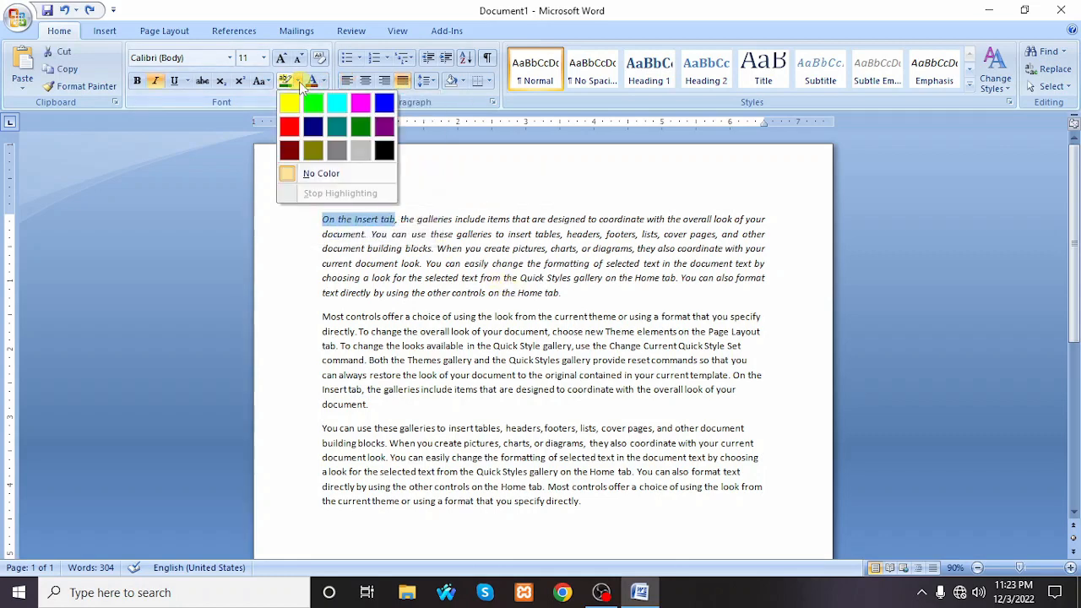
click(313, 102)
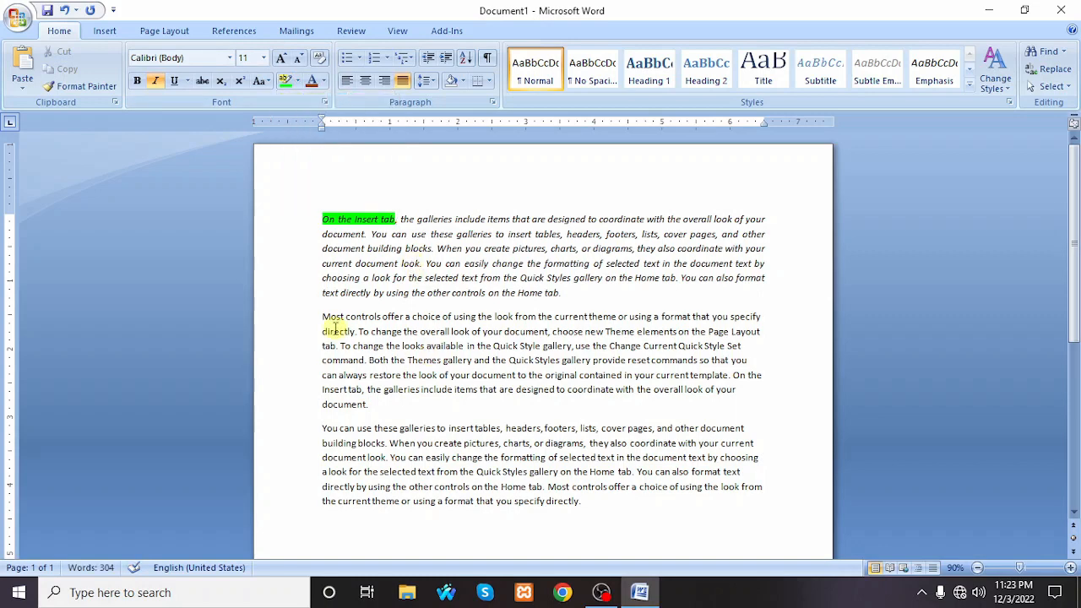
- Apply dark tan theme-color shading to the whole second paragraph and clear the selection
drag(321, 317, 386, 405)
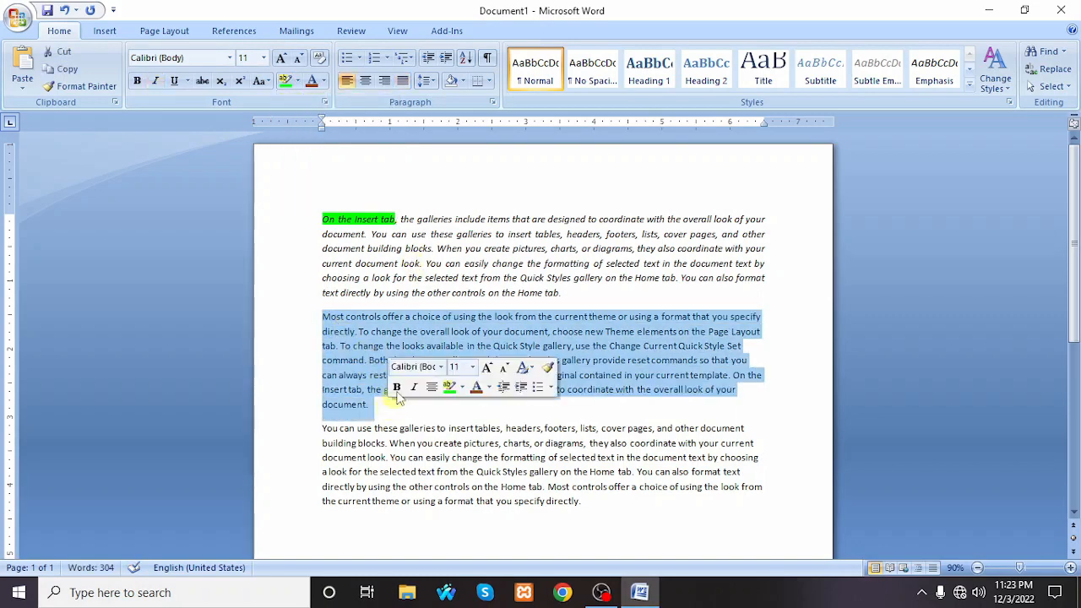
click(463, 82)
click(473, 169)
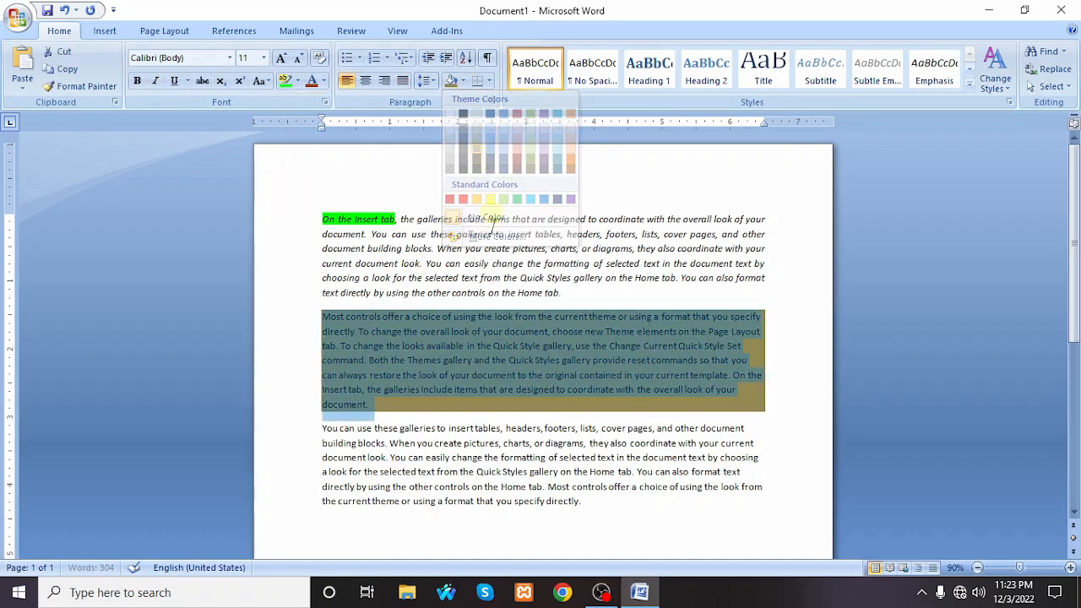
click(467, 384)
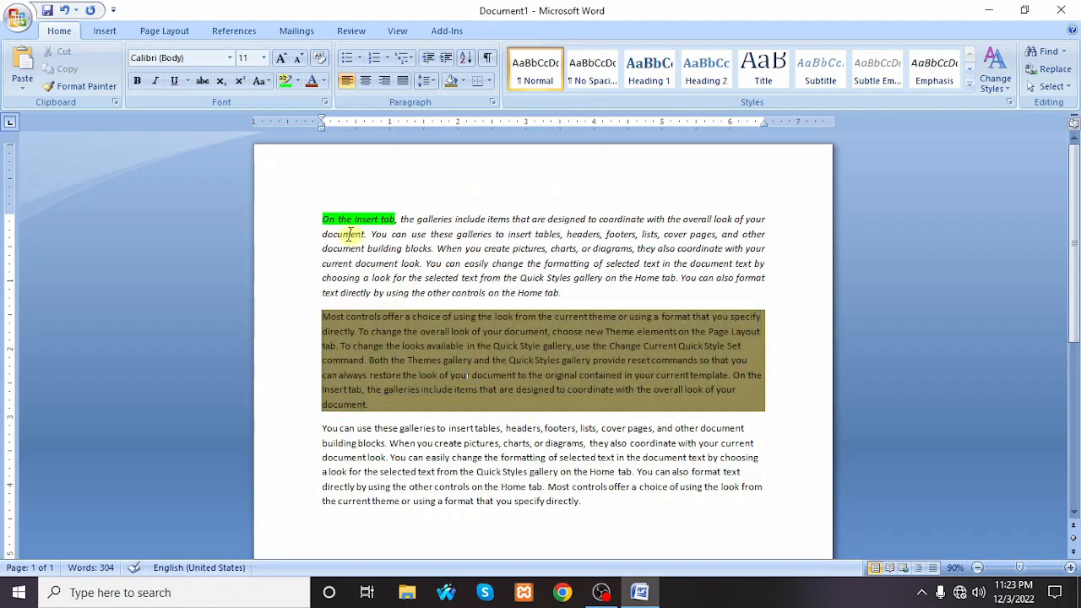
- Highlight "document. You" at the start of the first paragraph's second line in bright green
drag(323, 233, 388, 235)
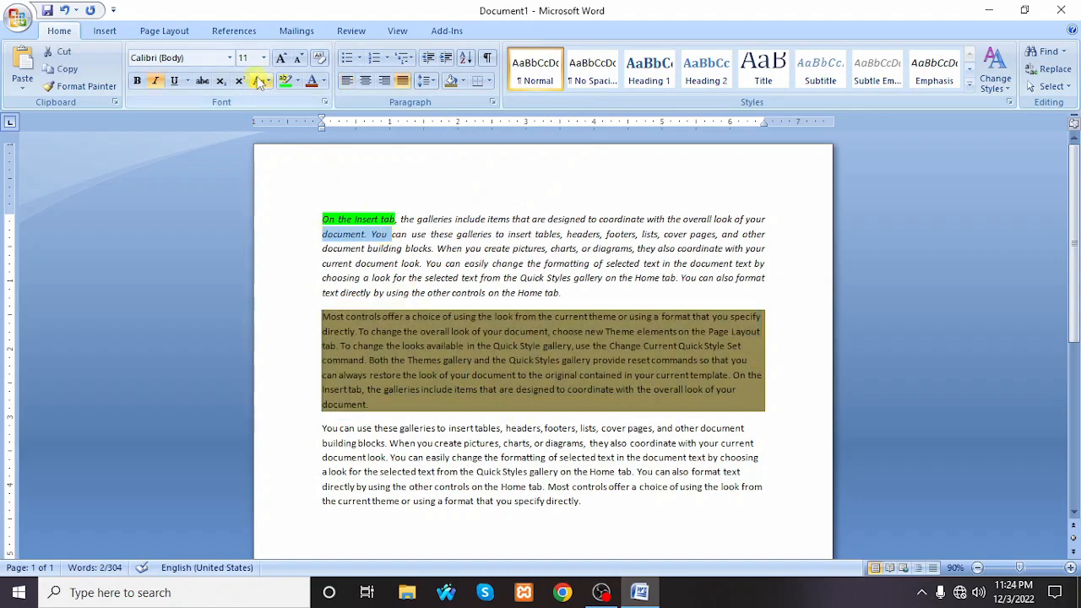
click(287, 79)
click(349, 232)
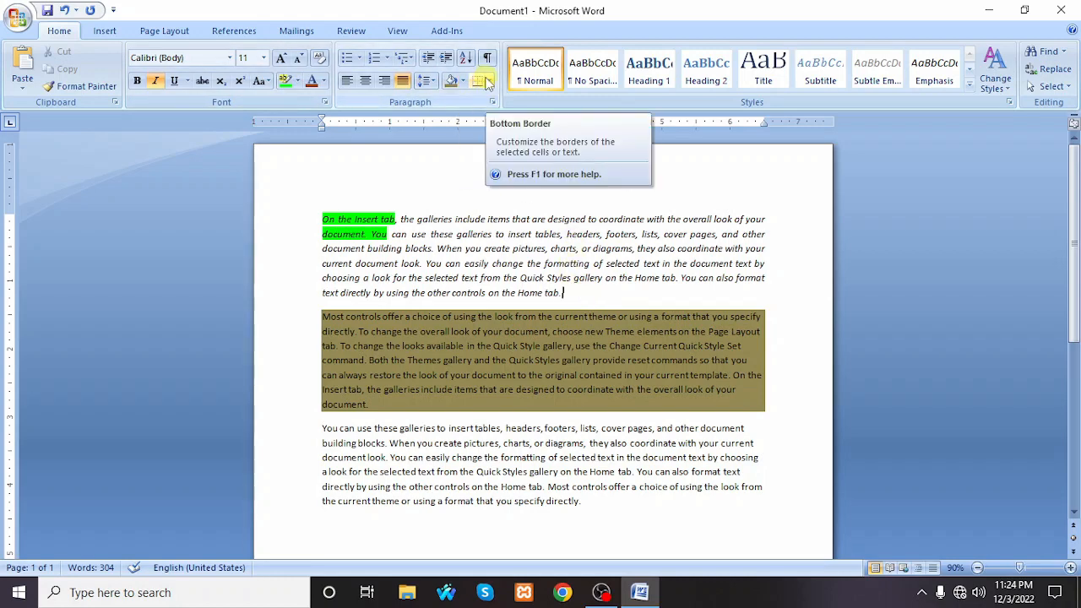
- Apply All Borders to the entire first paragraph
drag(583, 296, 321, 215)
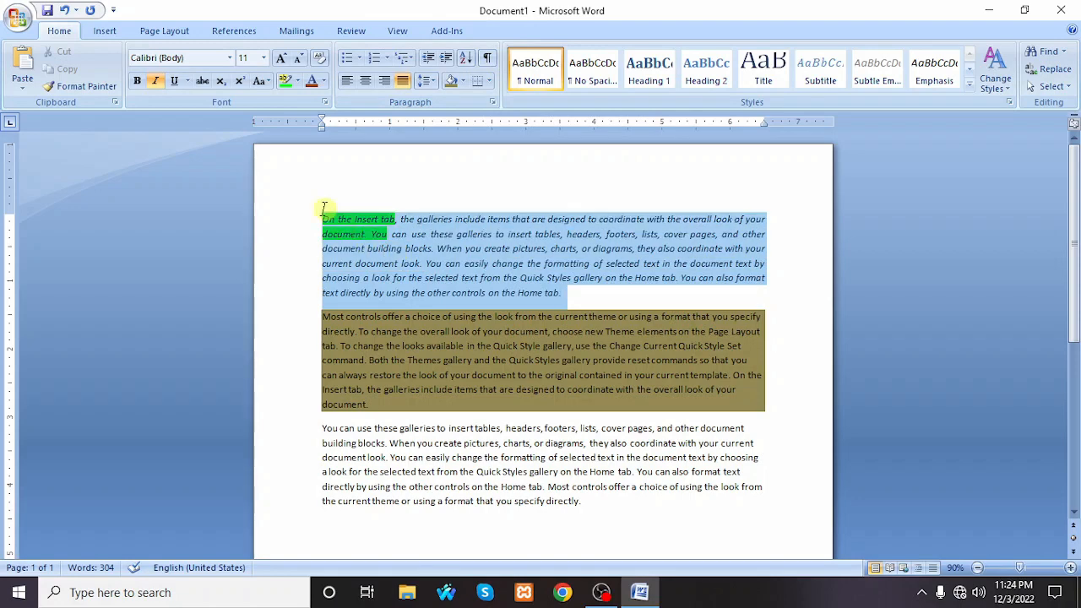
click(490, 82)
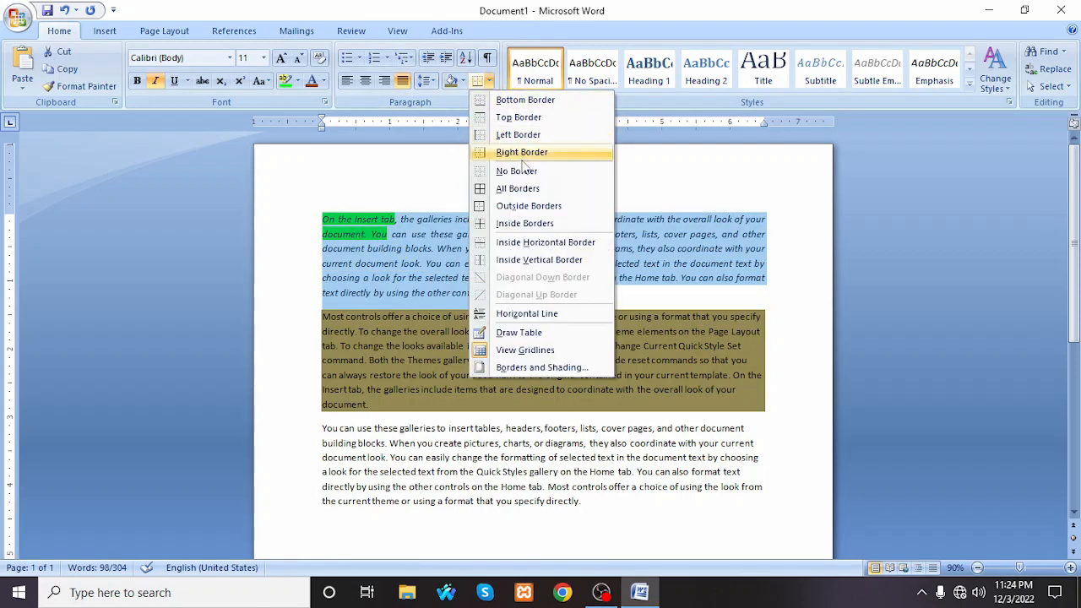
click(525, 190)
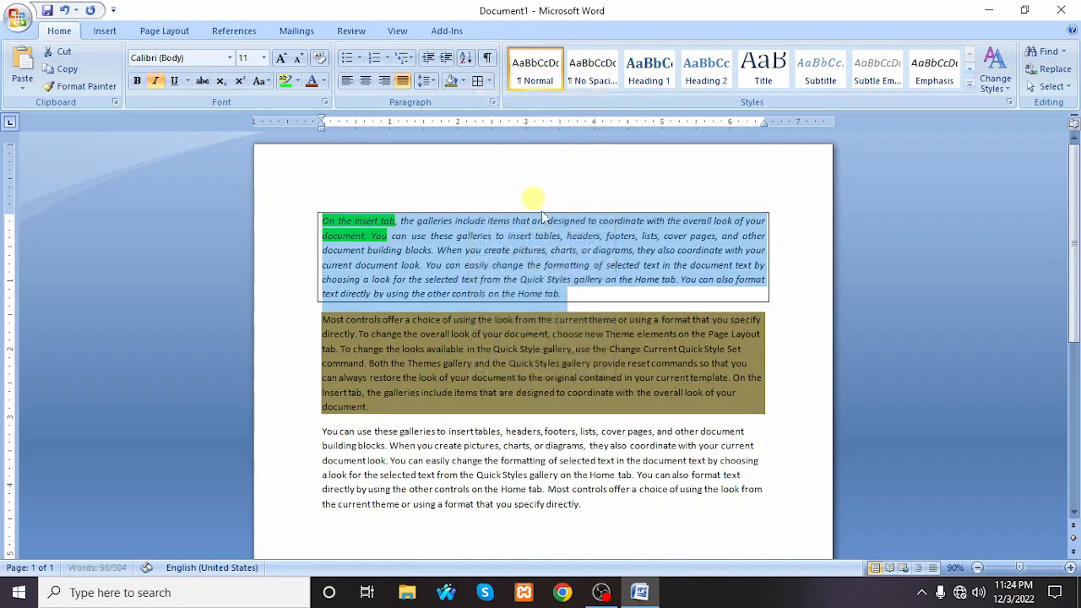
click(571, 265)
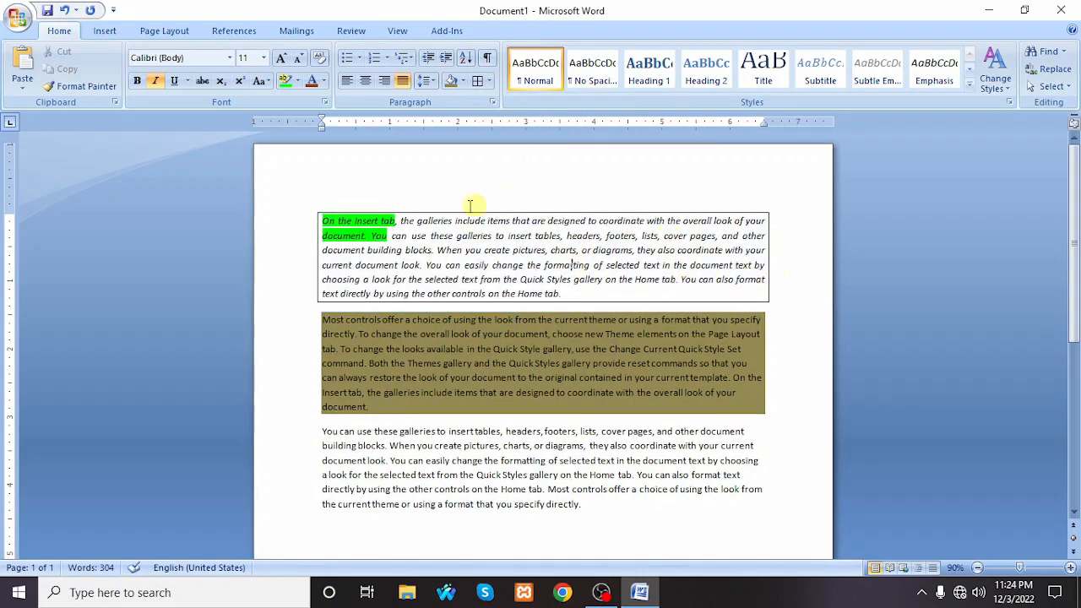
- Undo the All Borders formatting on the first paragraph and apply a Top Border to it instead
key(ctrl+z)
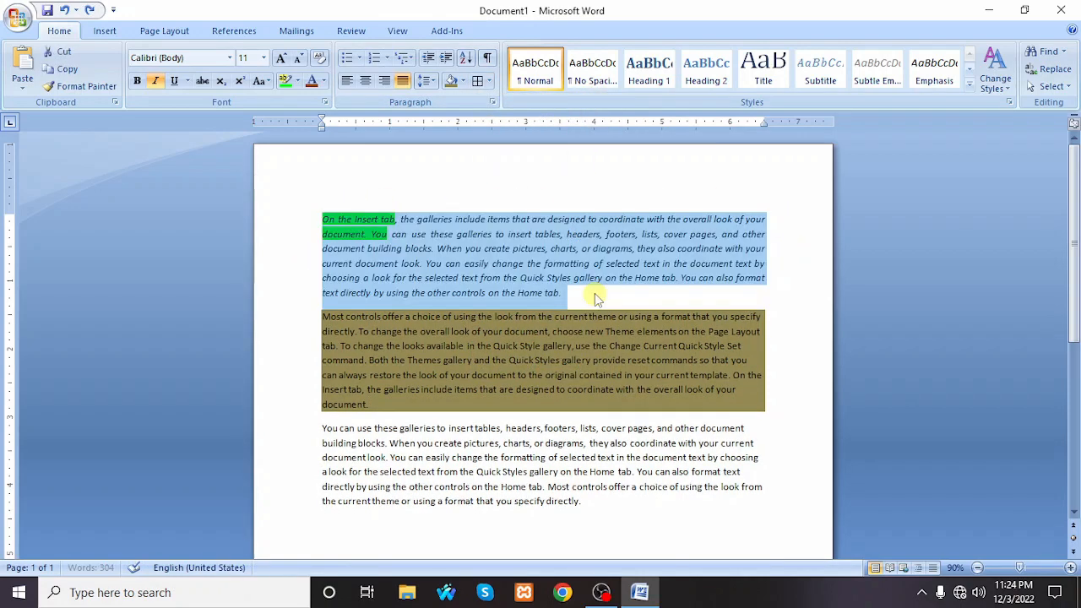
click(488, 81)
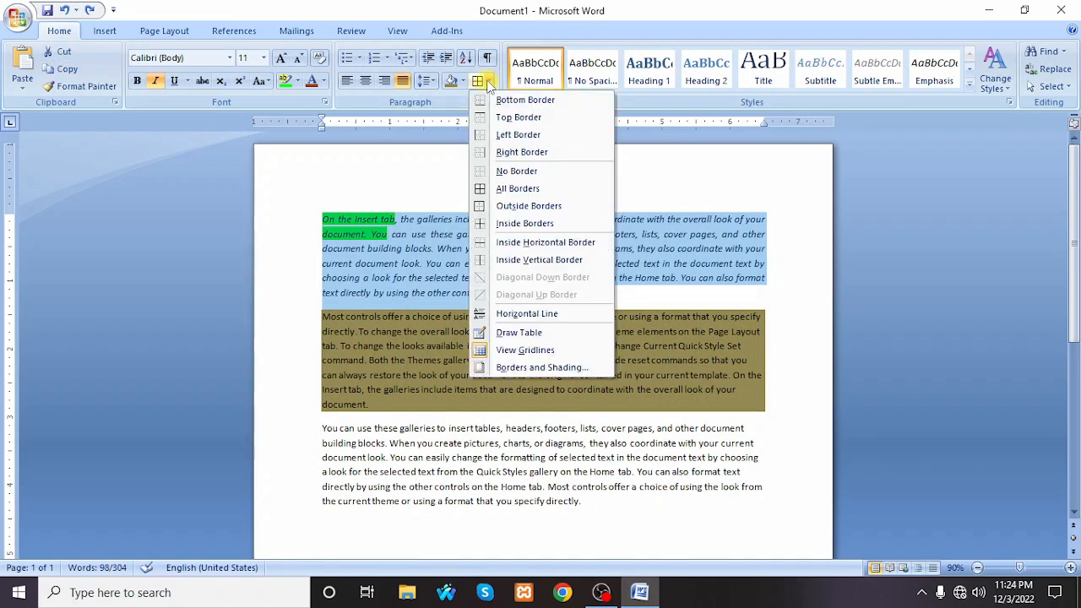
click(526, 117)
click(381, 219)
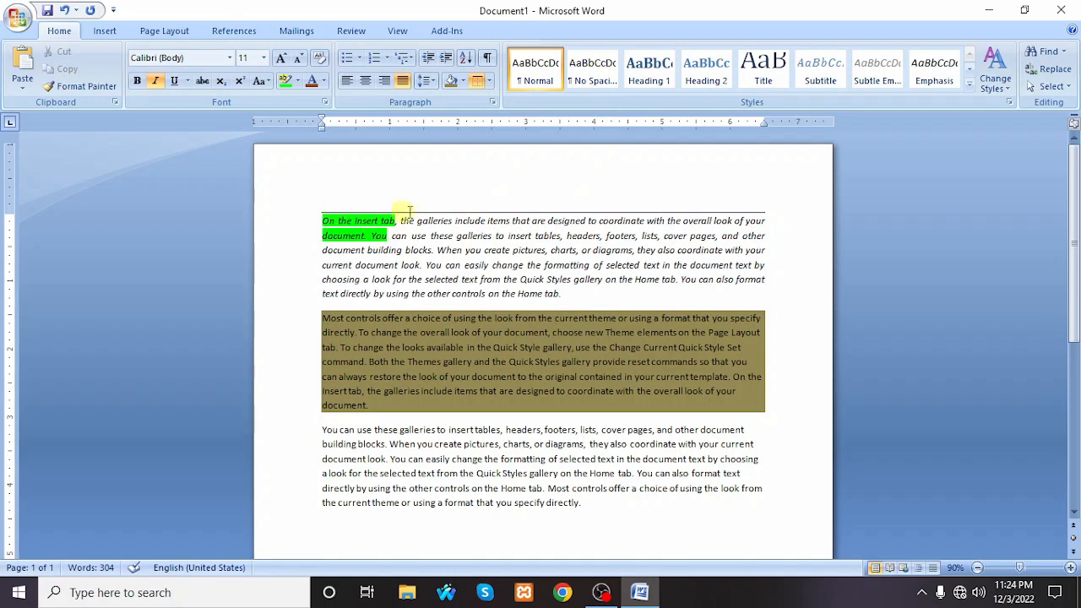
- Select the entire first paragraph, add a Bottom Border, and clear the selection
drag(564, 294, 310, 214)
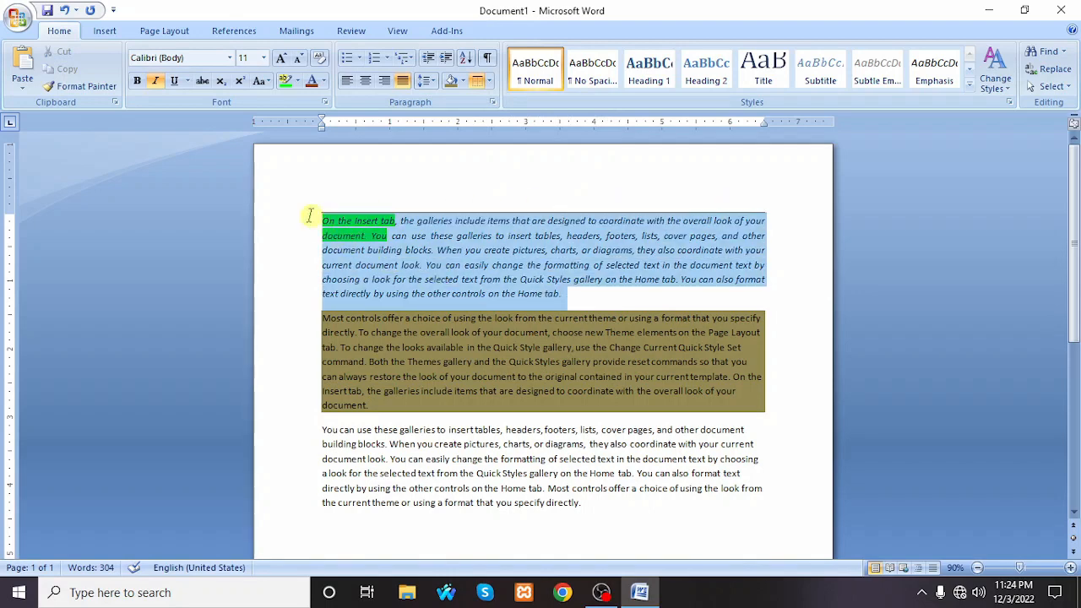
click(487, 83)
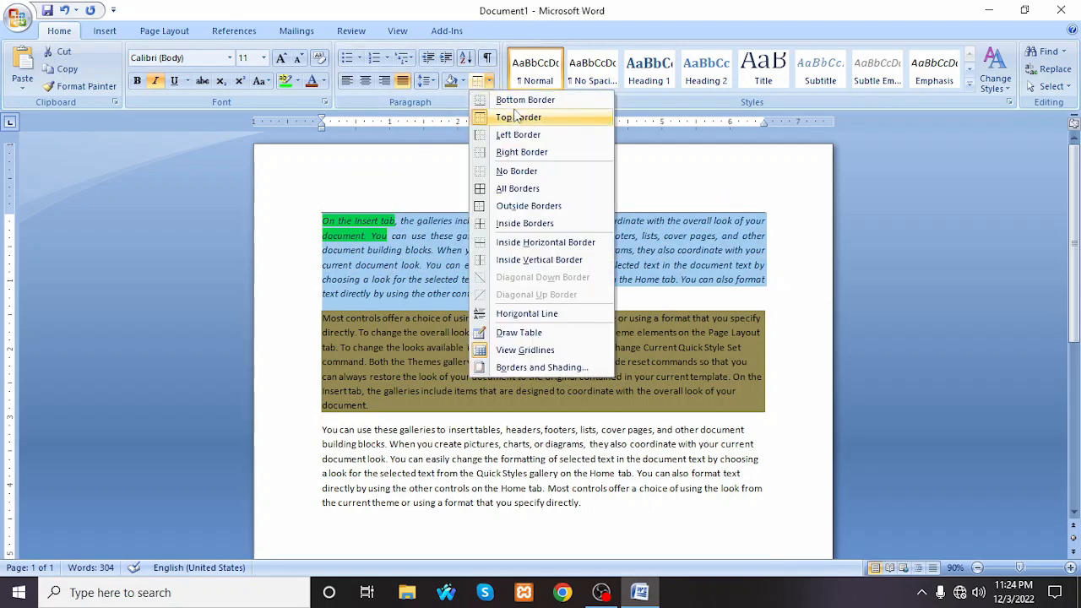
click(526, 99)
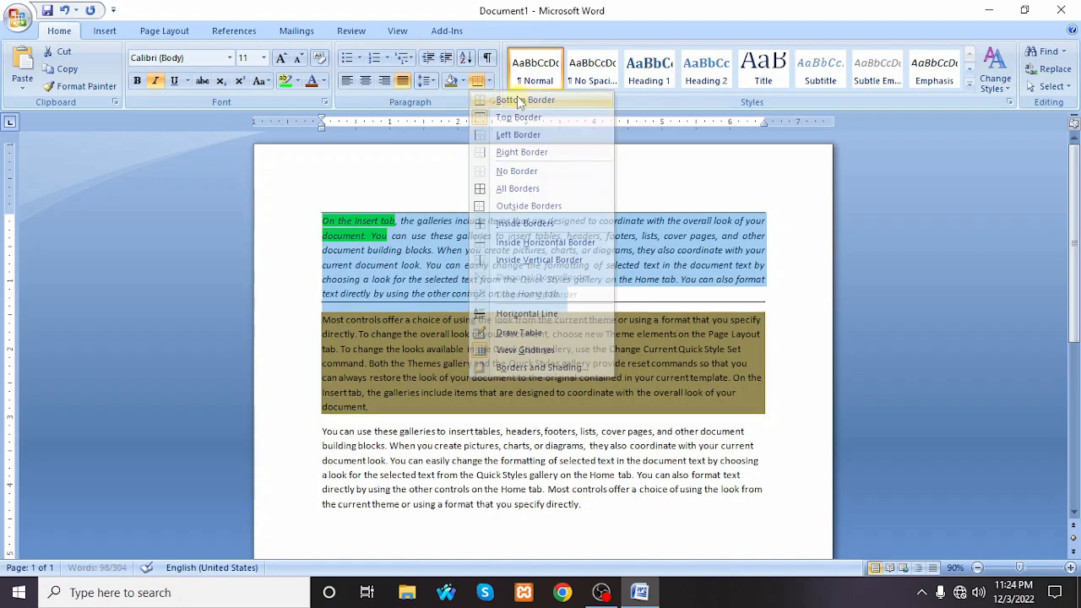
click(520, 279)
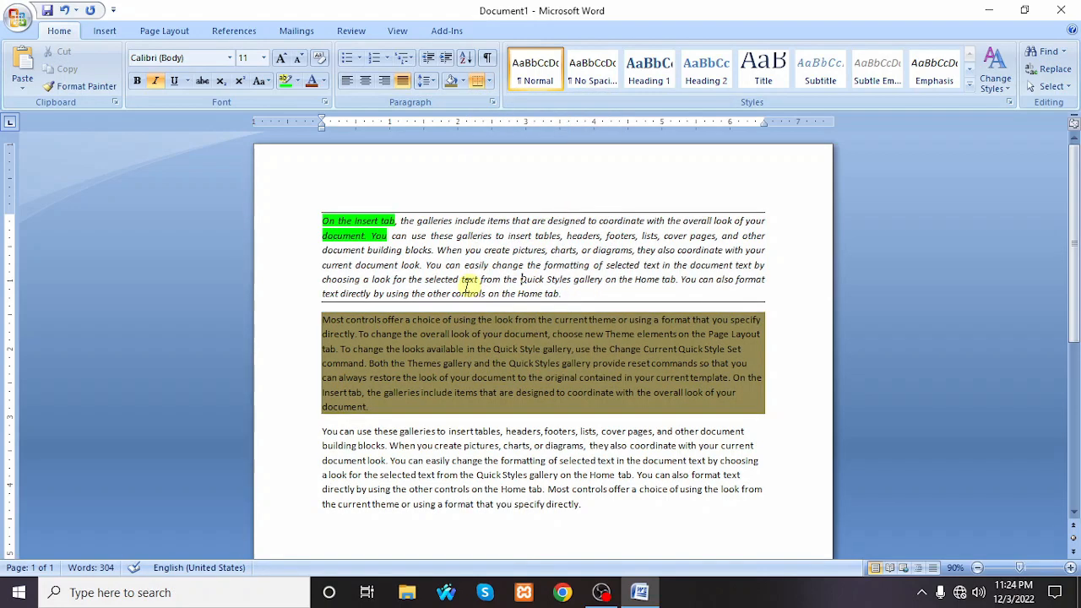
- Add a Left Border to the entire first paragraph and clear the selection
drag(596, 291, 292, 205)
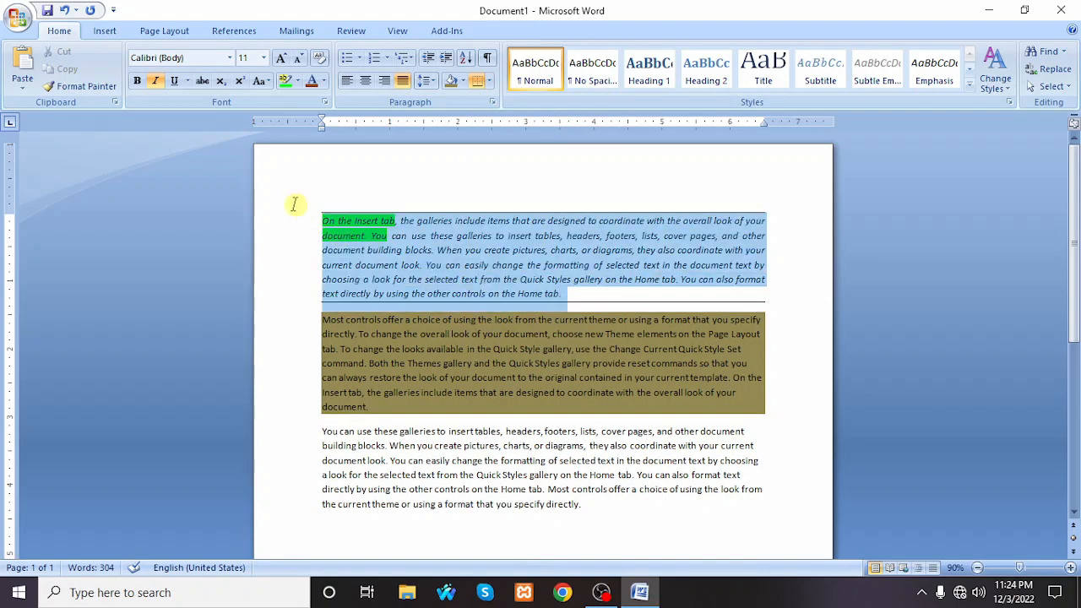
click(489, 82)
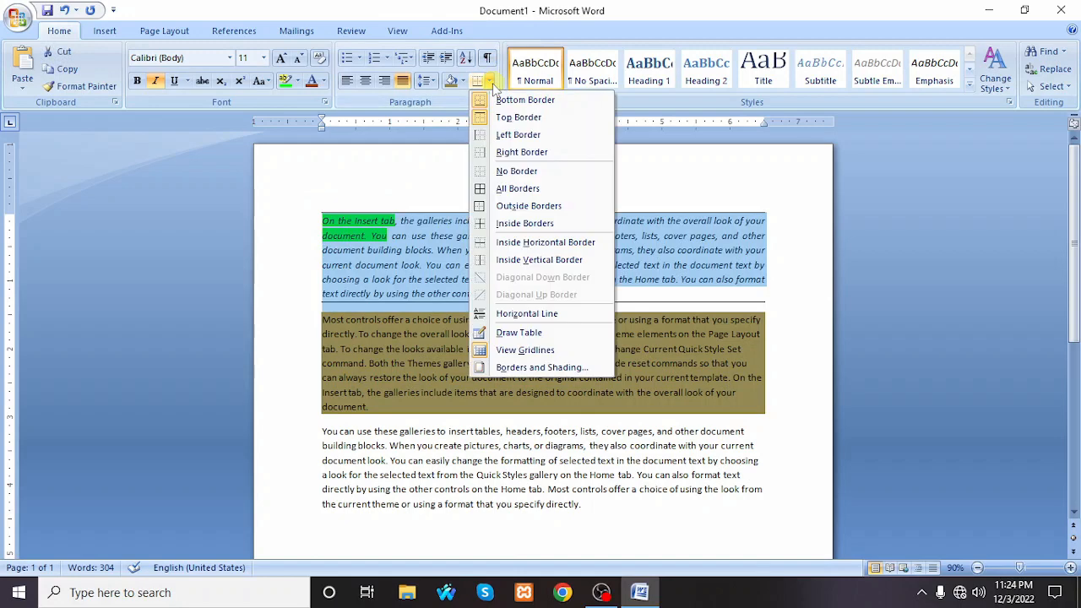
click(519, 135)
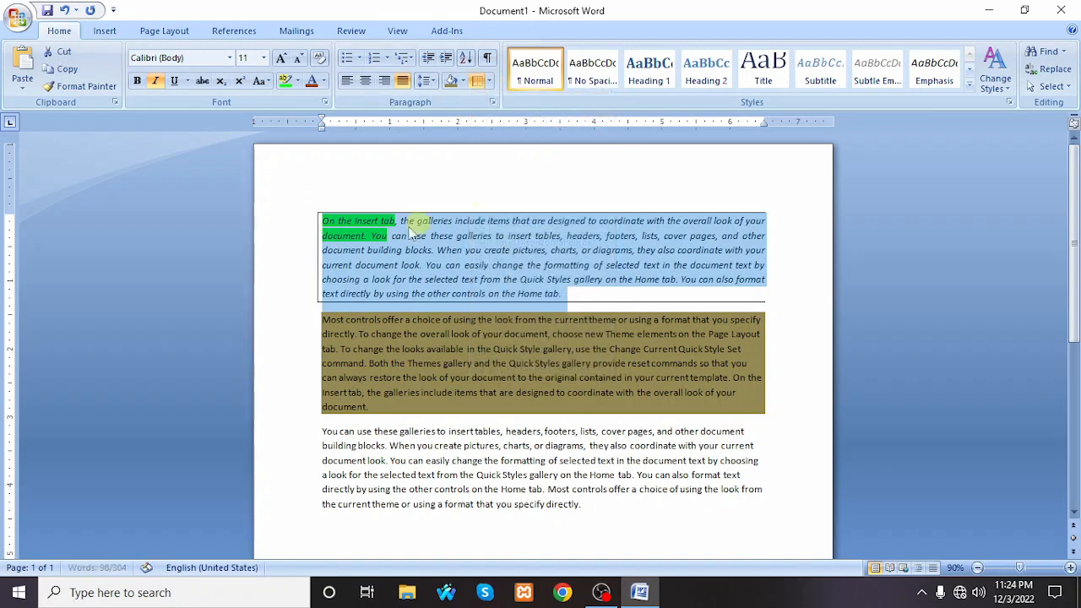
click(604, 294)
- Add a Right Border to the entire first paragraph and clear the selection
drag(605, 294, 321, 164)
click(490, 82)
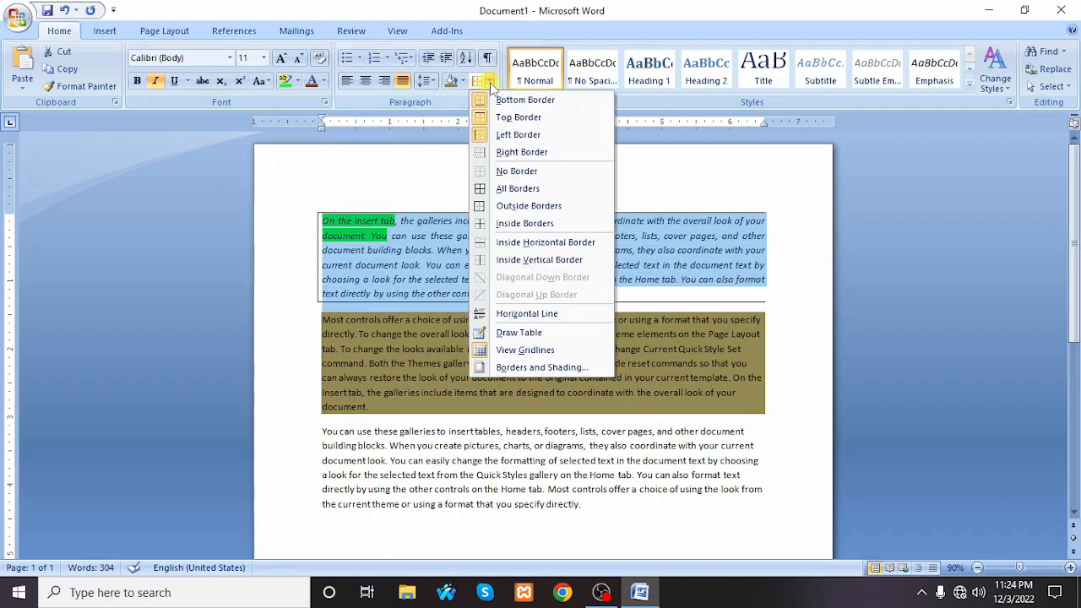
click(533, 153)
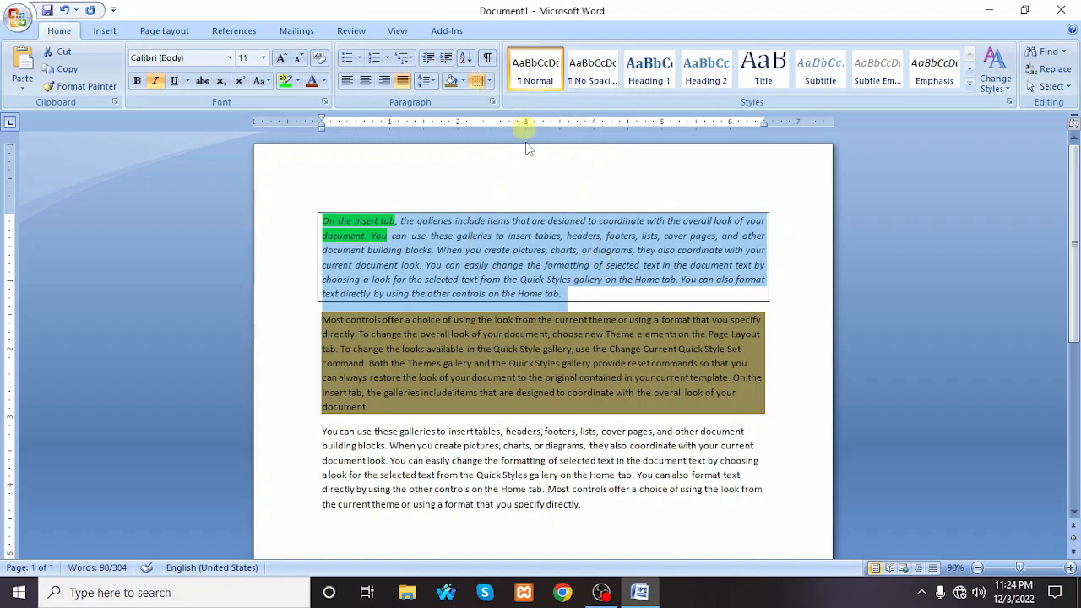
click(605, 313)
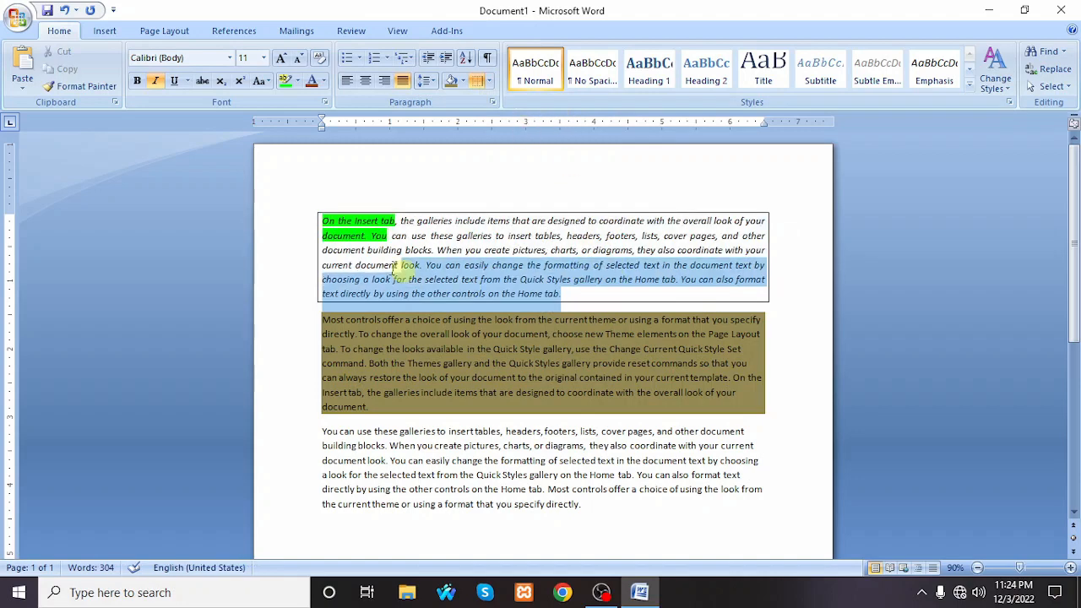
- Turn off the first paragraph's right, left, top and bottom borders one after another
click(489, 81)
click(516, 152)
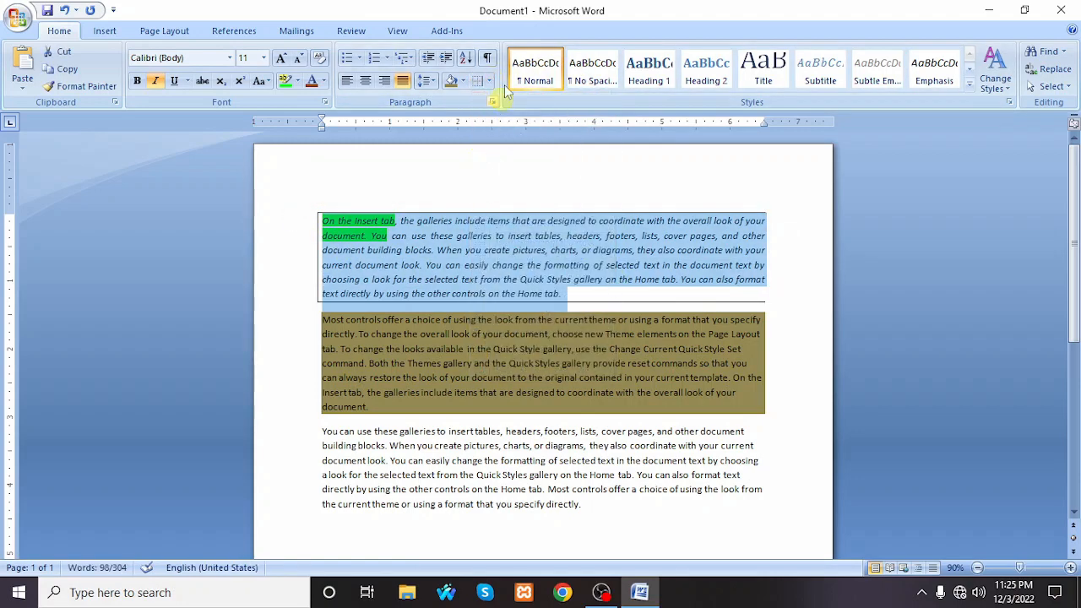
click(489, 81)
click(518, 135)
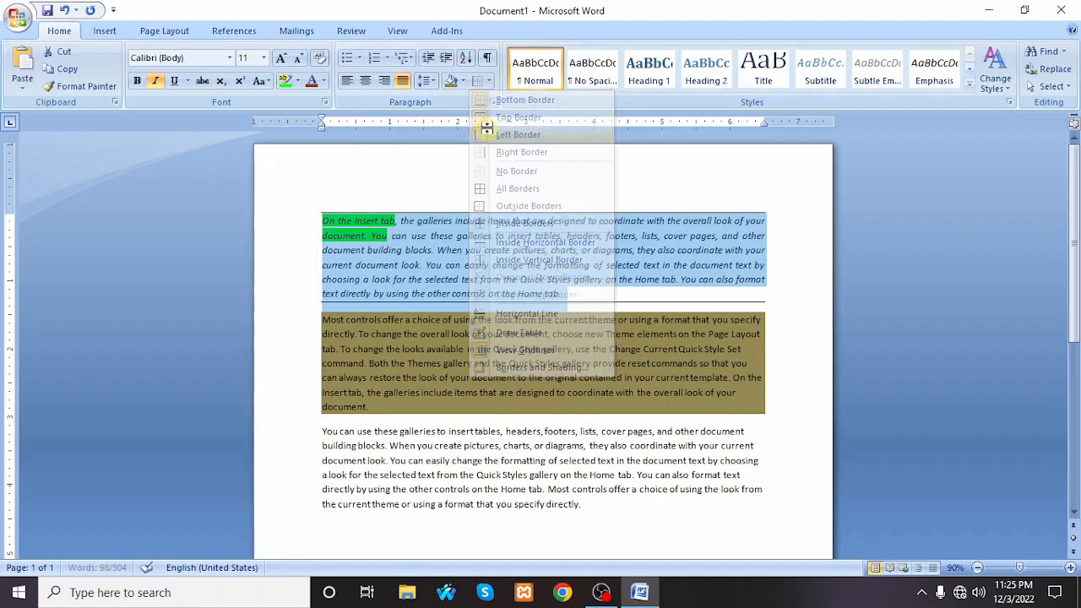
click(489, 81)
click(515, 117)
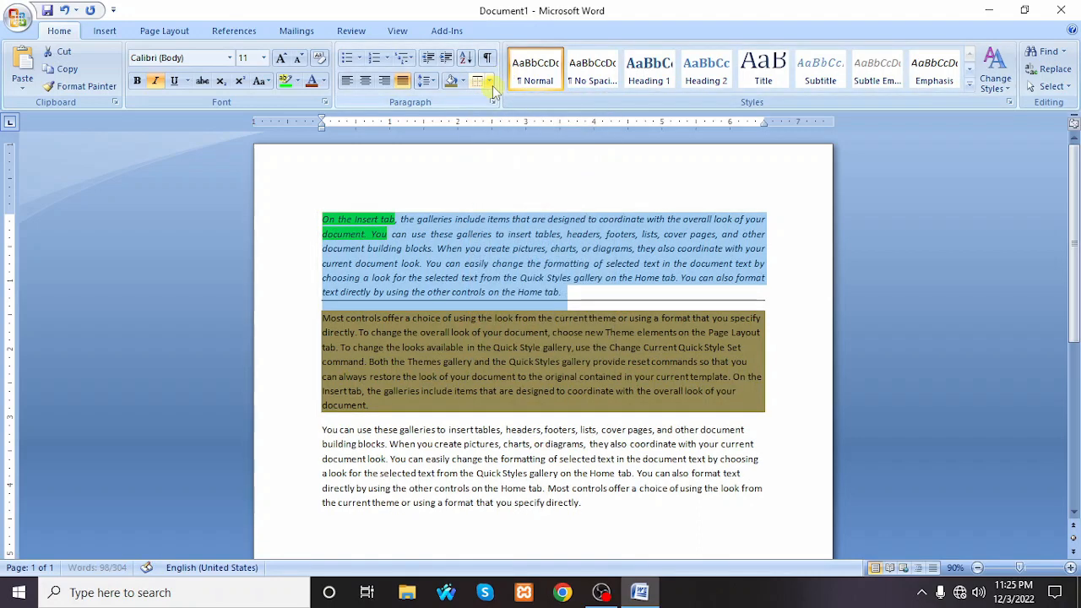
click(489, 81)
click(484, 103)
click(560, 243)
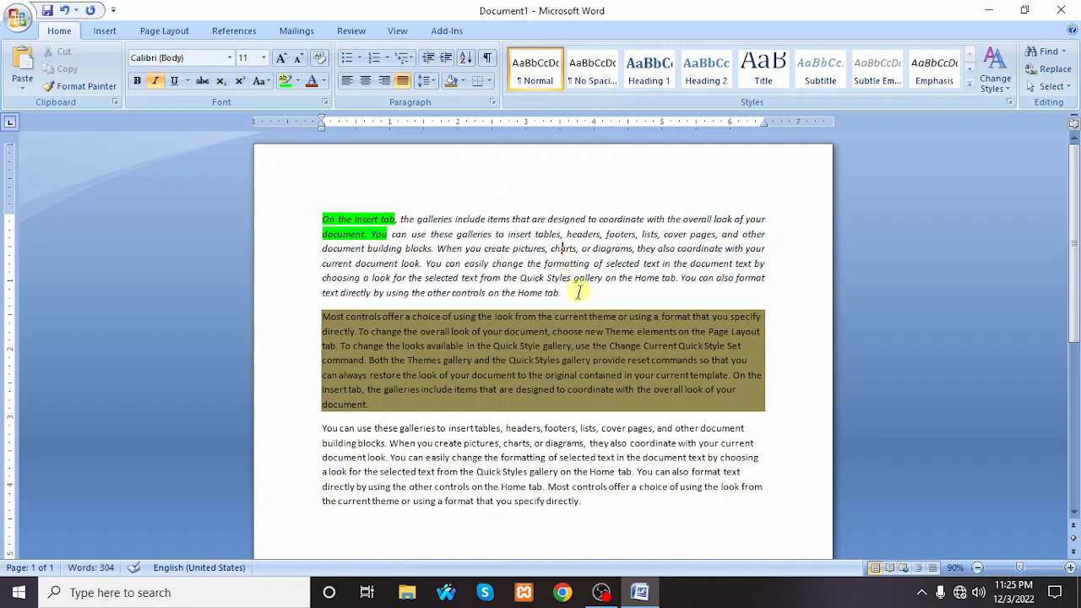
- Apply All Borders to the entire first paragraph and clear the selection
click(490, 82)
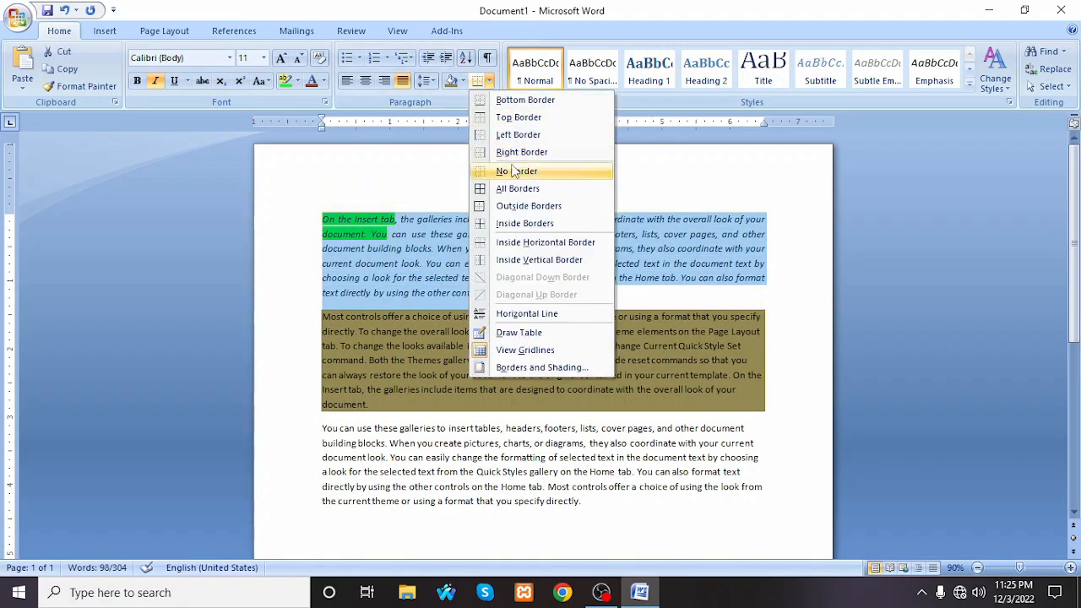
click(517, 188)
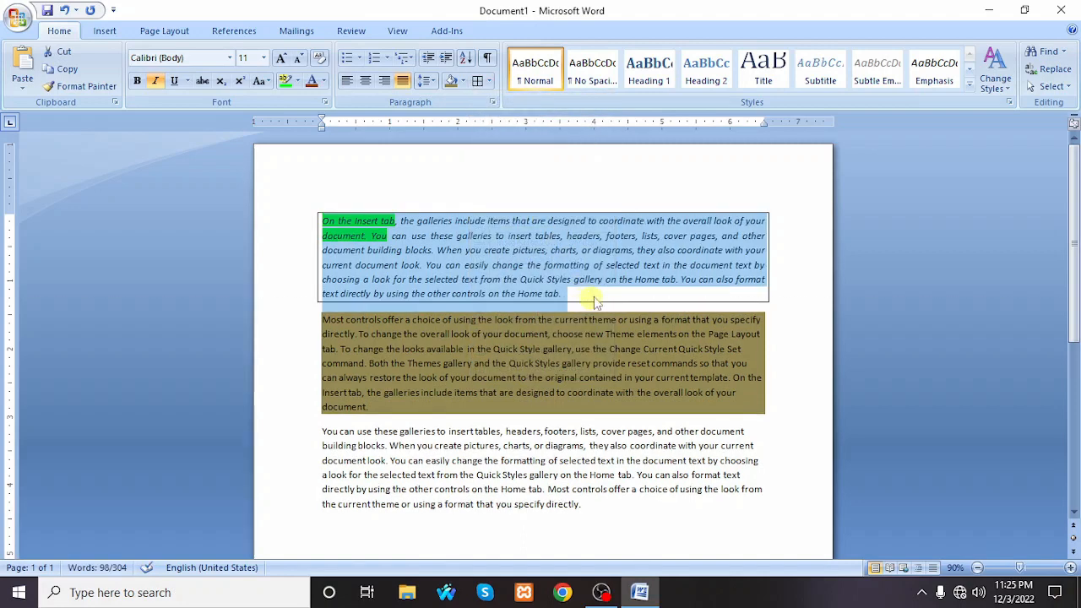
click(591, 281)
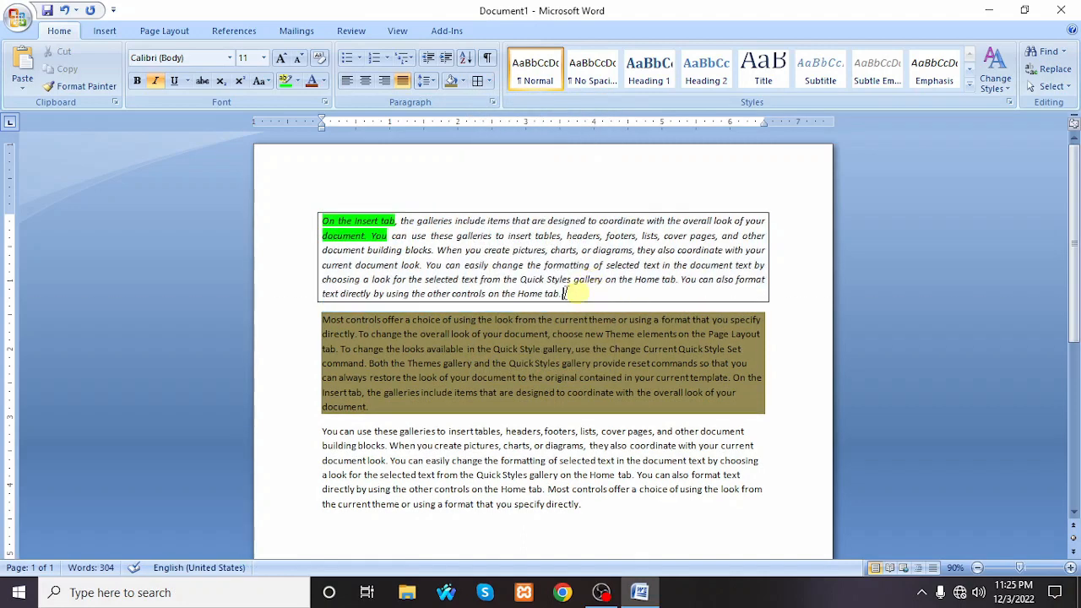
- Remove every border from the first paragraph with the No Border option
drag(564, 294, 322, 219)
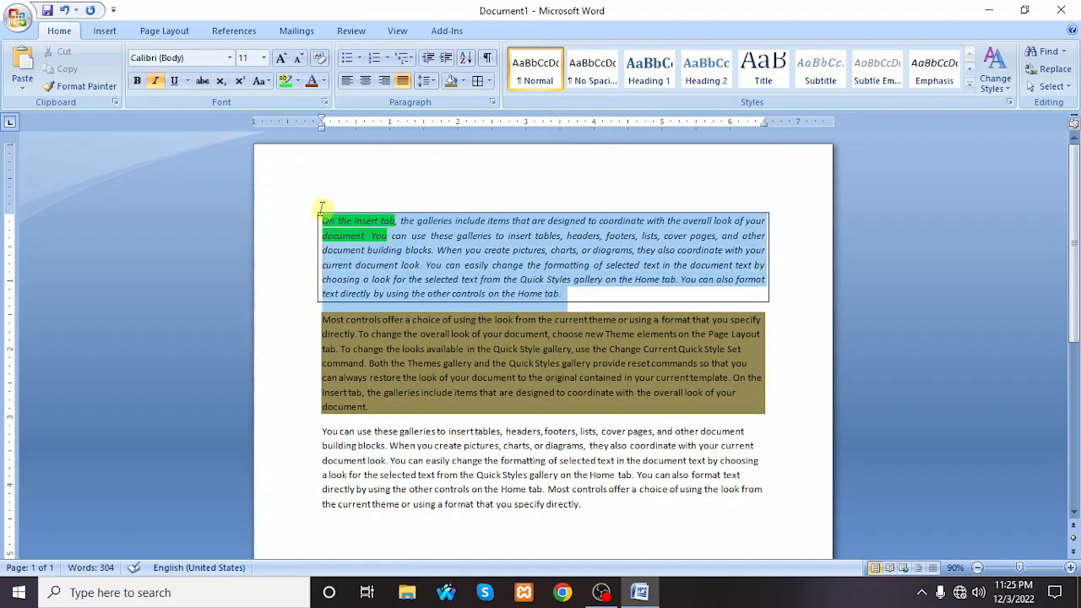
click(490, 81)
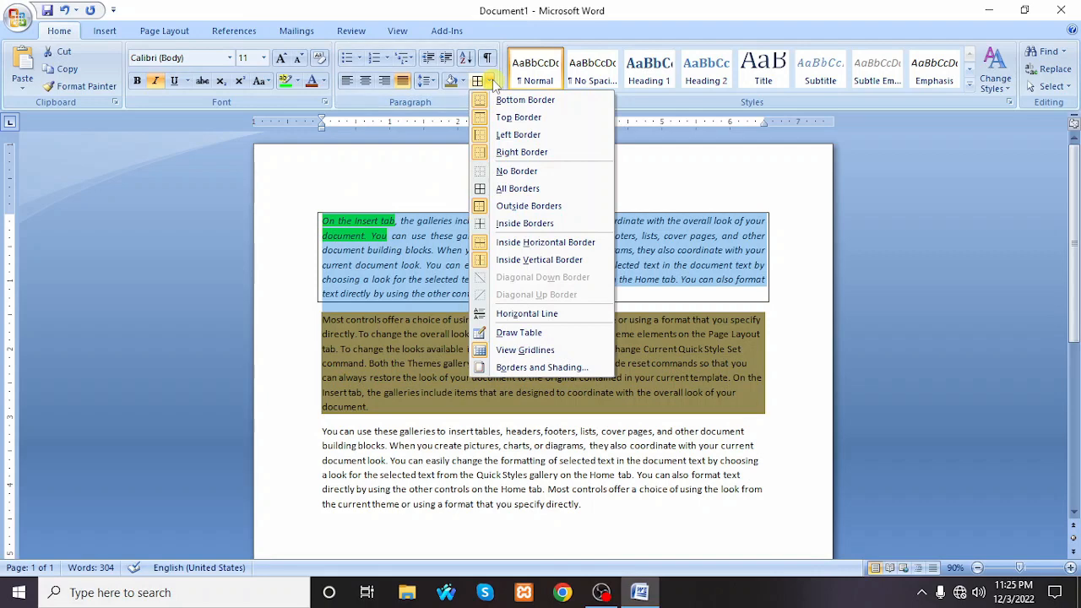
click(516, 172)
click(598, 194)
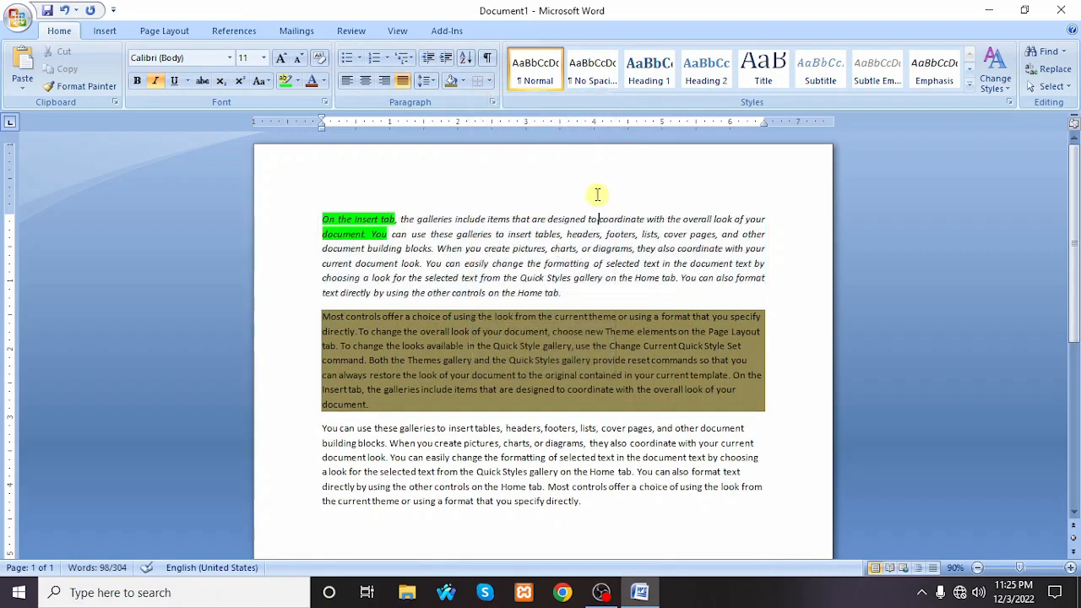